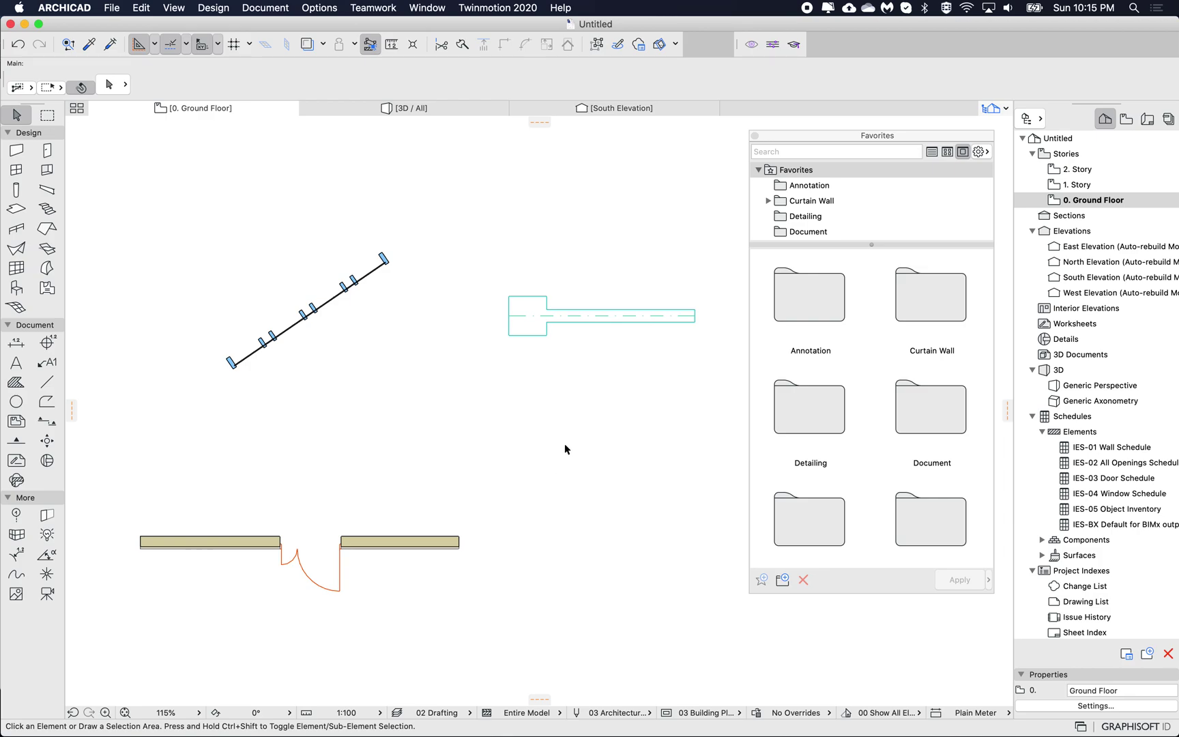
- Nudge the Favorites palette around its docked position
scroll(565, 444, "up", 1)
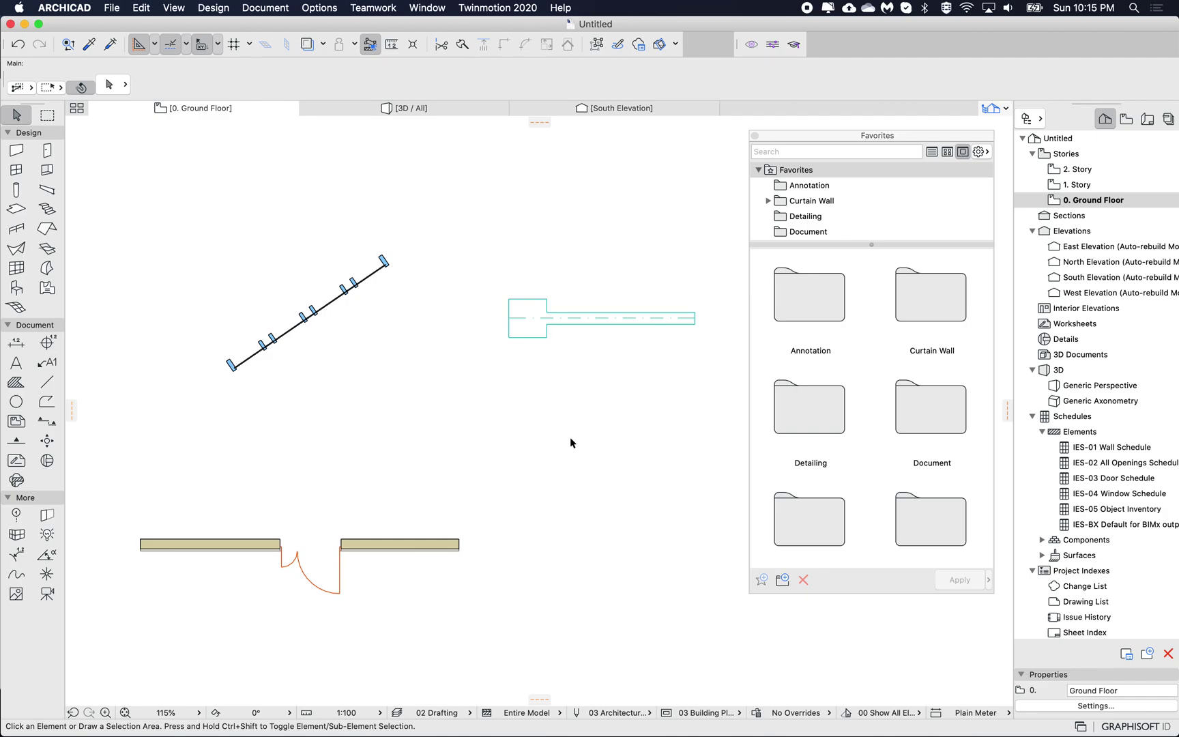
left_click(899, 135)
left_click_drag(910, 135, 909, 134)
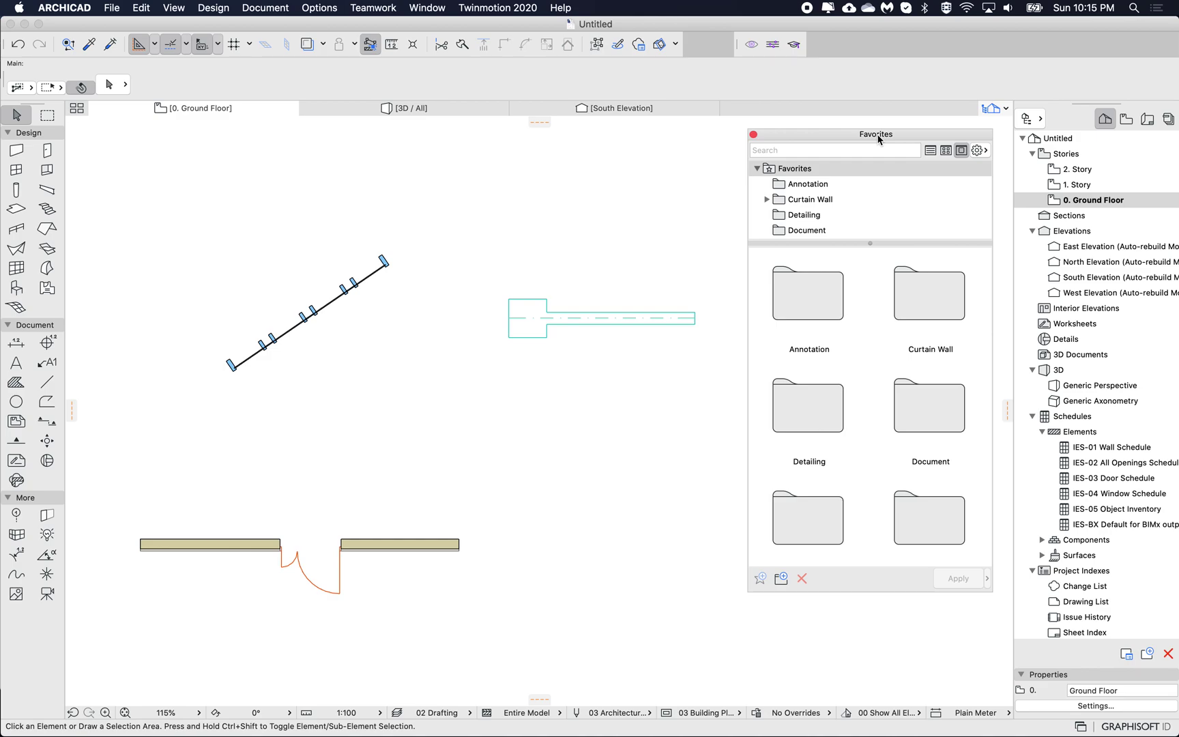
left_click_drag(890, 135, 891, 135)
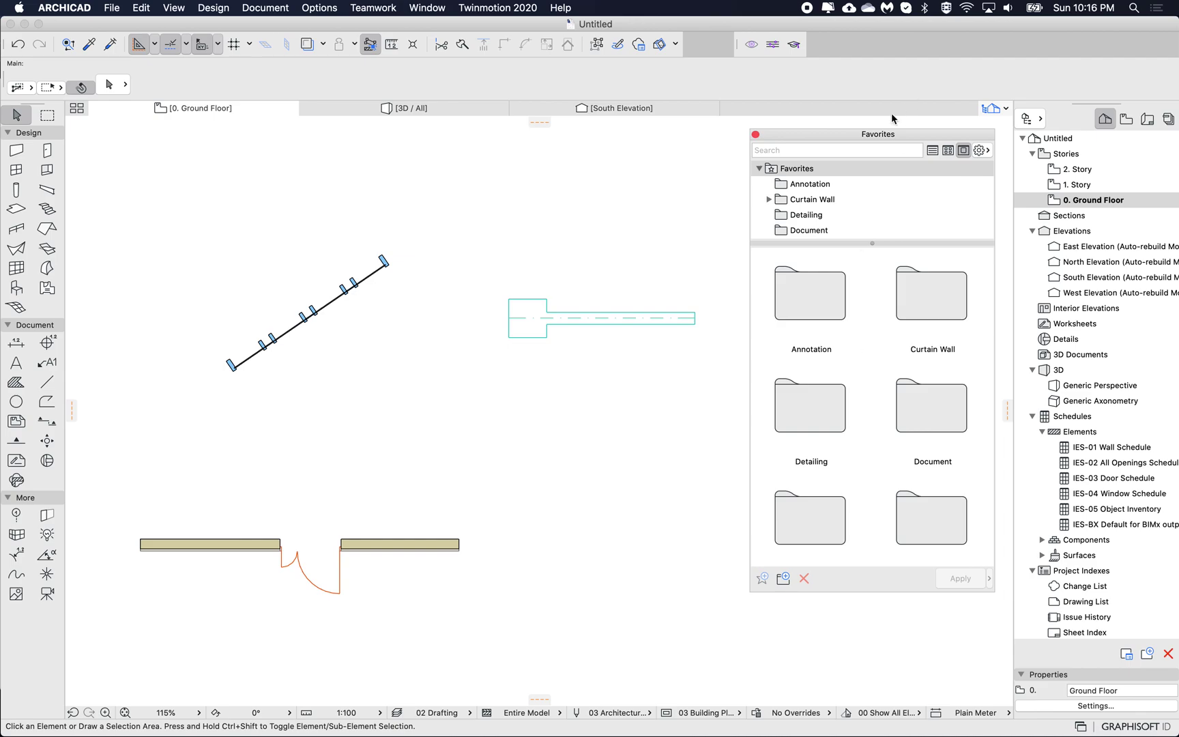
mouse_move(904, 132)
left_mouse_down()
mouse_move(894, 132)
mouse_move(903, 131)
left_mouse_up()
- Check the Window > Palettes menu for the Favorites entry, leaving it unchanged
left_click(319, 7)
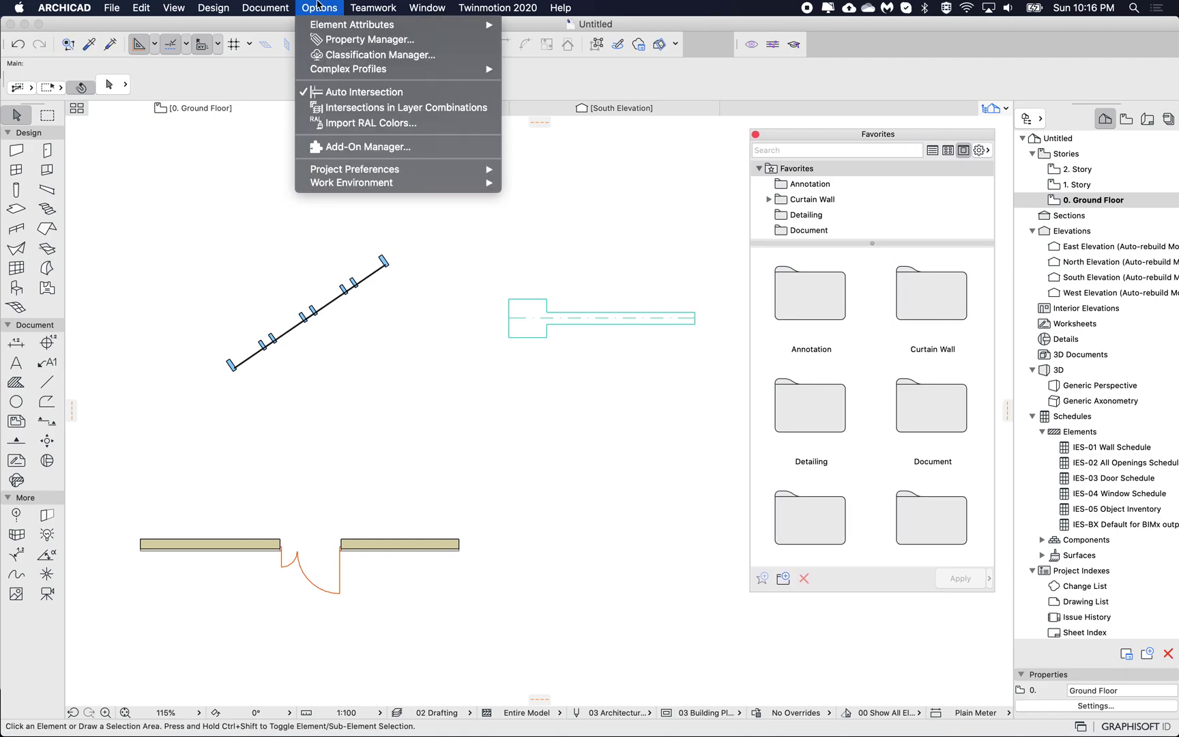
mouse_move(361, 10)
mouse_move(427, 7)
mouse_move(477, 208)
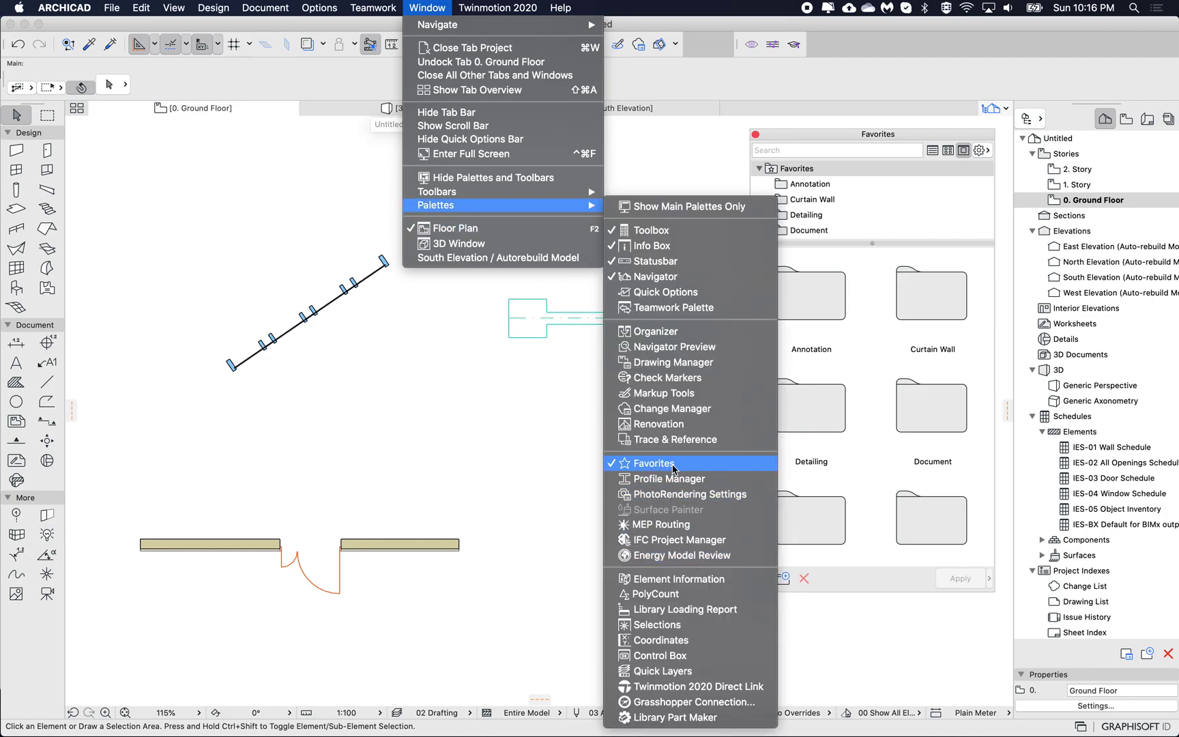
left_click(890, 136)
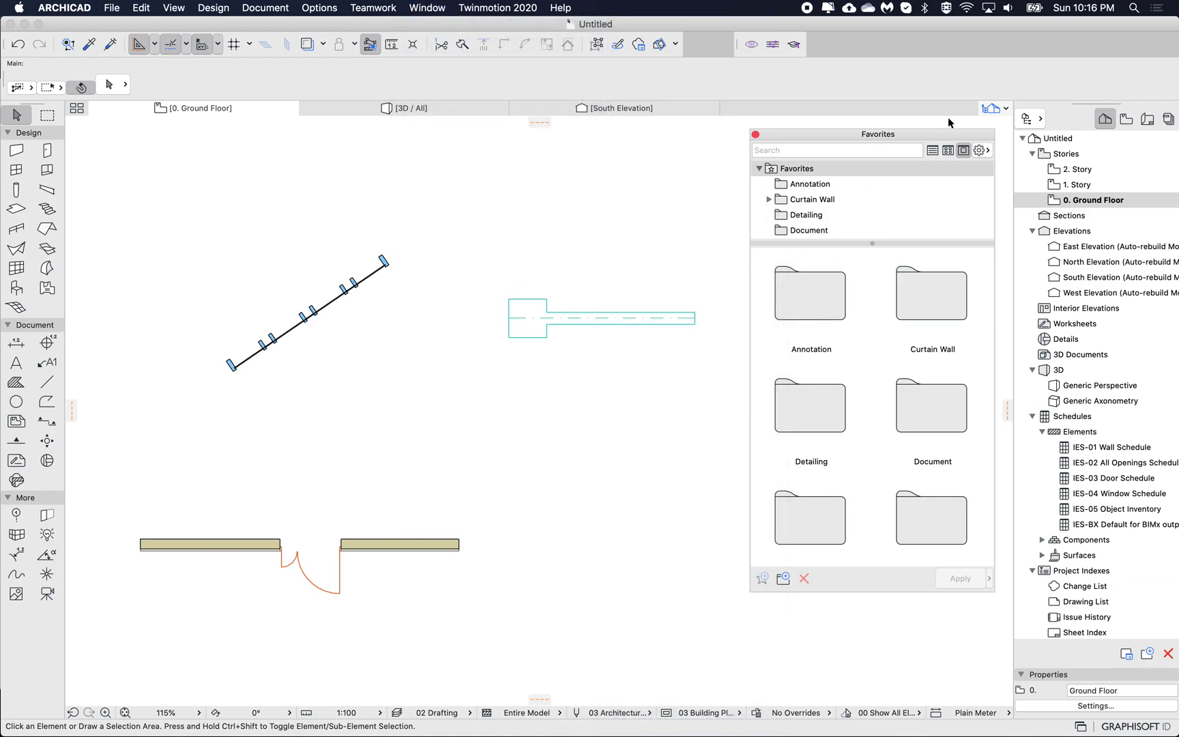
- Try list and large icon views, settle on extra-large icons, and open the Annotation folder
left_click(964, 152)
left_click(931, 150)
left_click(948, 149)
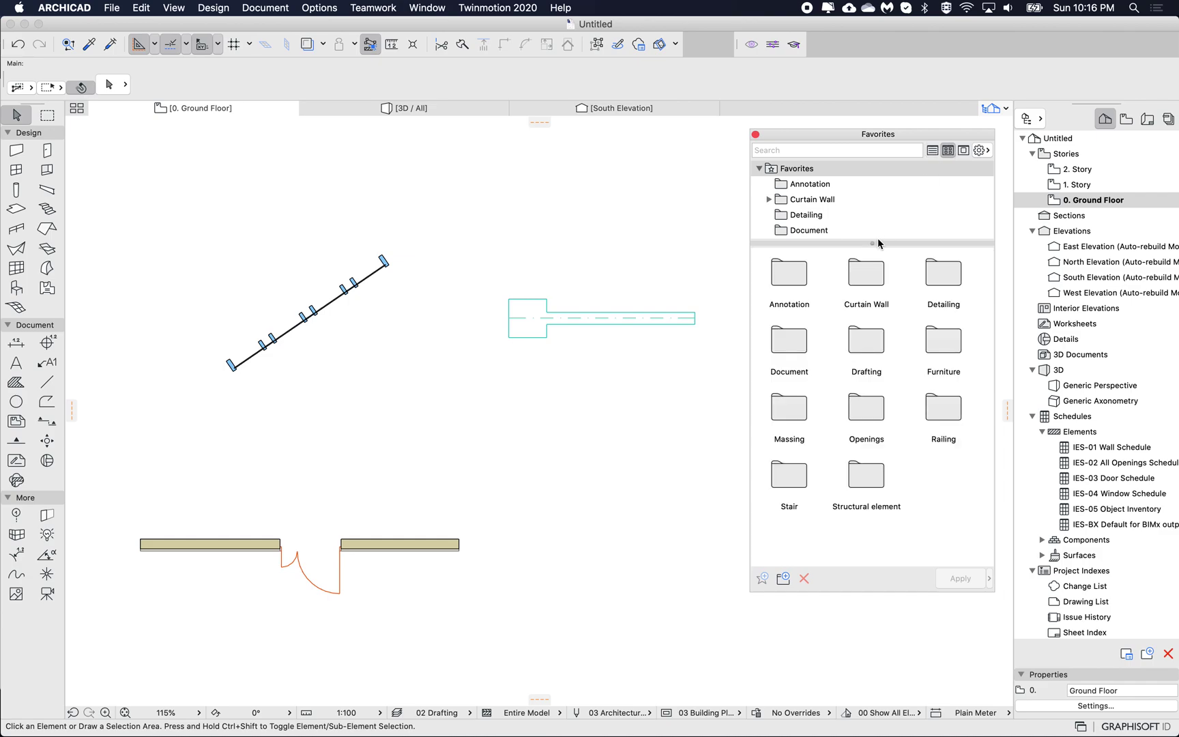
left_click(964, 152)
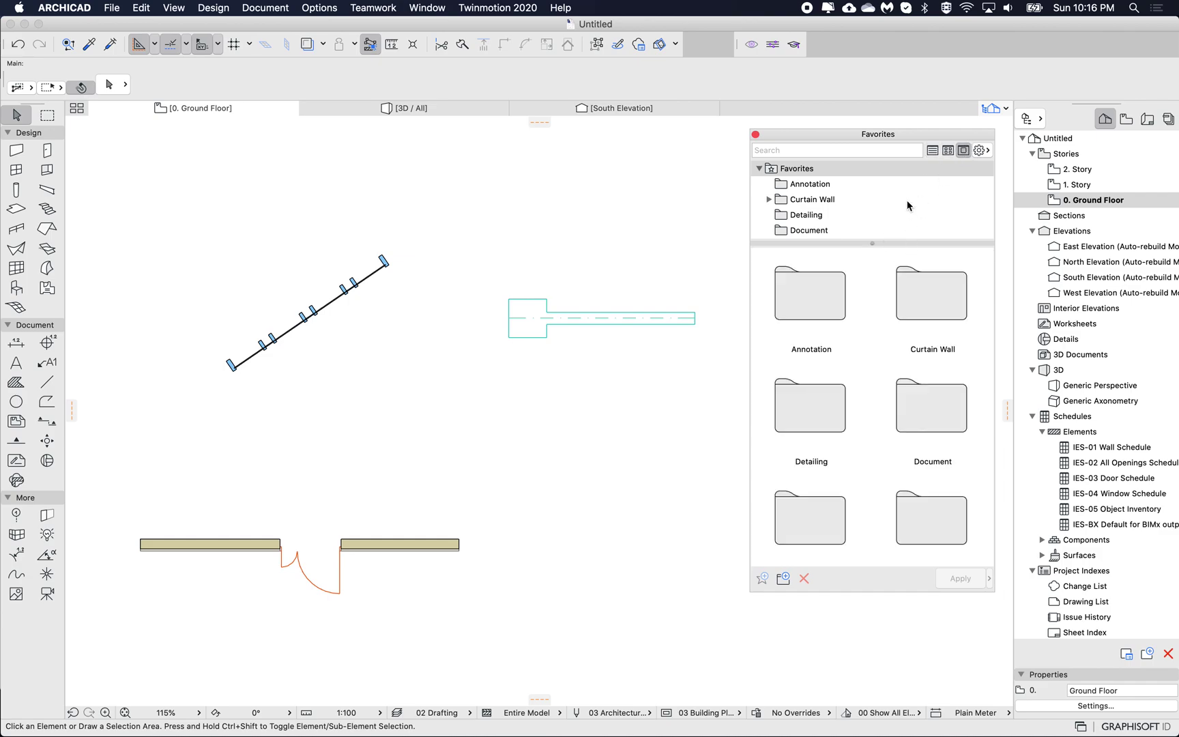
left_click(799, 187)
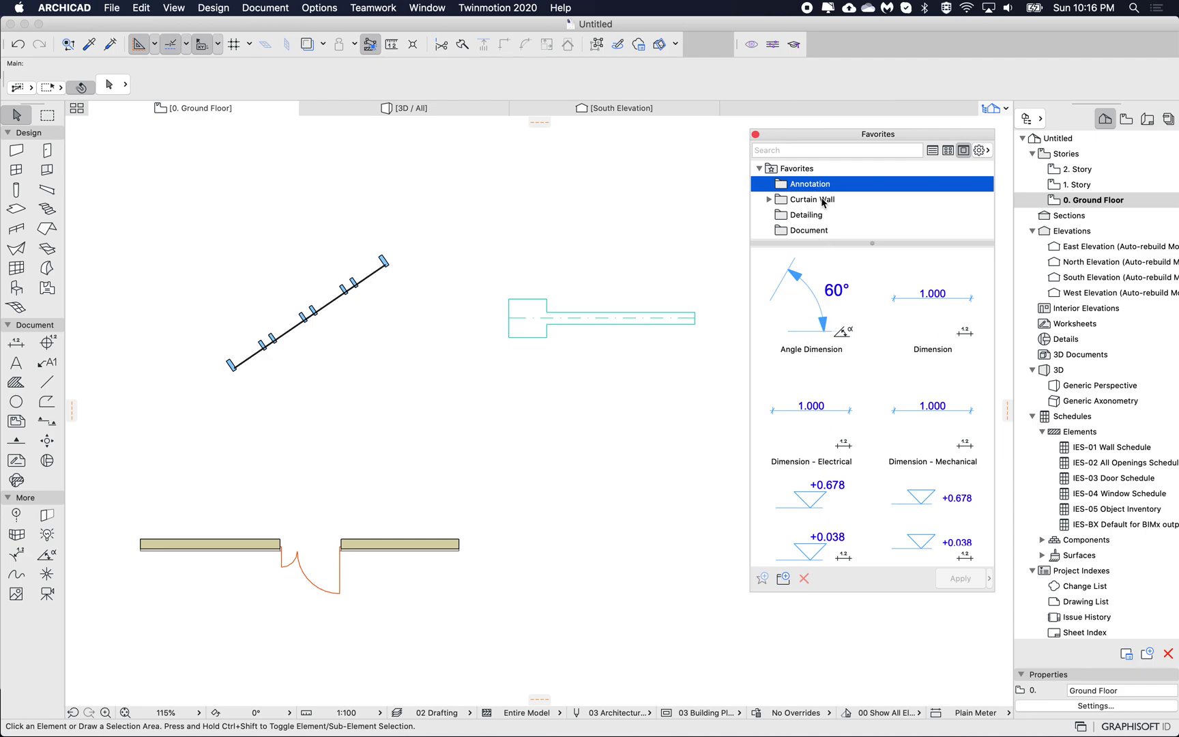
- Open the Furniture folder, browse Basic Chair, Bed - Double and other thumbnails, and lengthen the palette
scroll(824, 197, "down", 2)
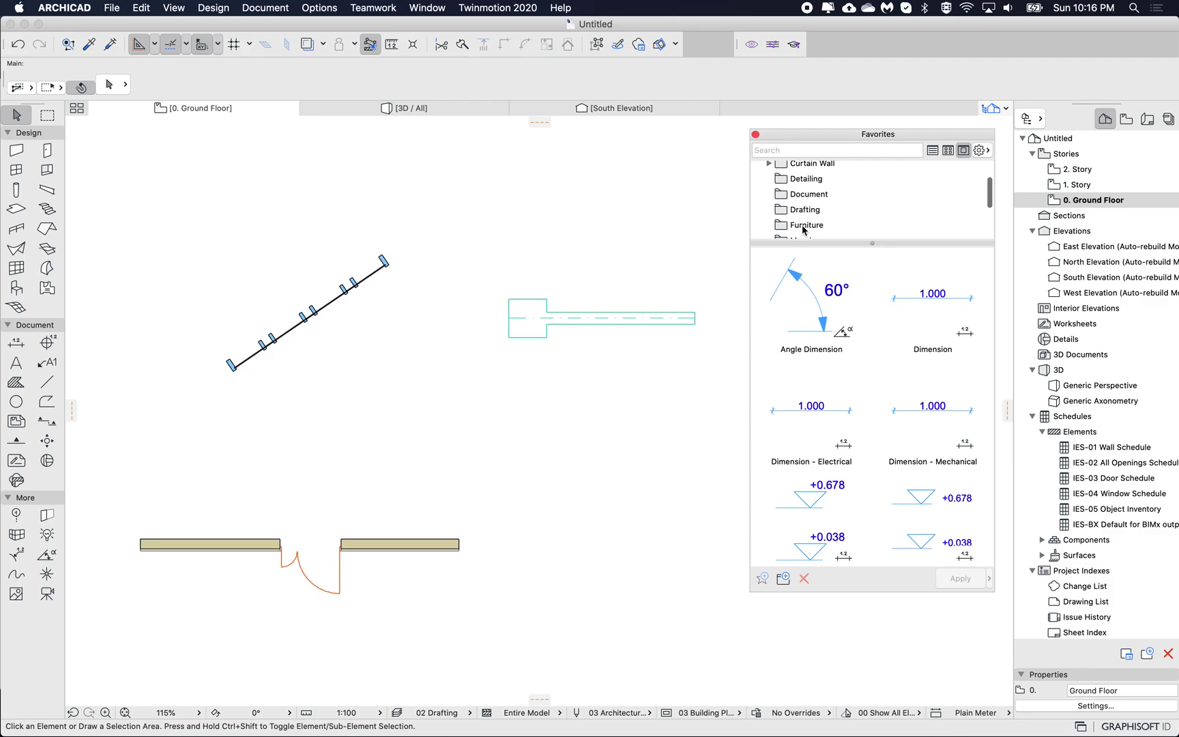
left_click(805, 226)
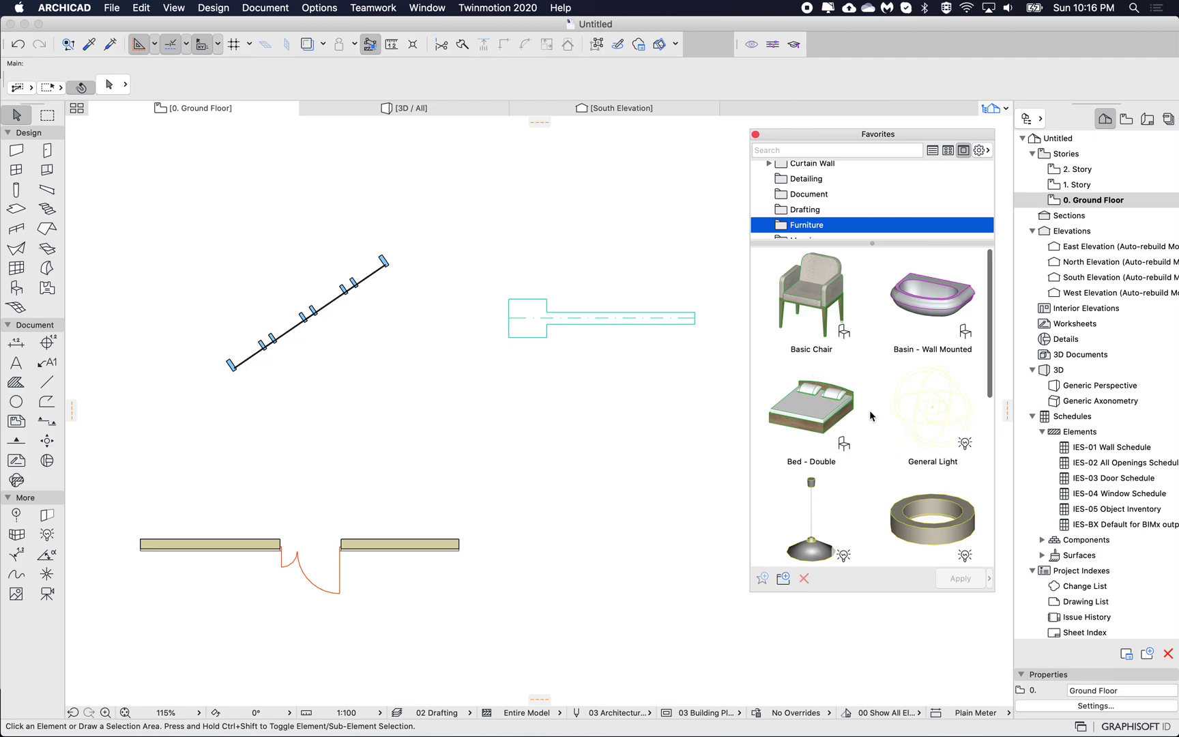
scroll(869, 410, "down", 2)
scroll(869, 410, "down", 10)
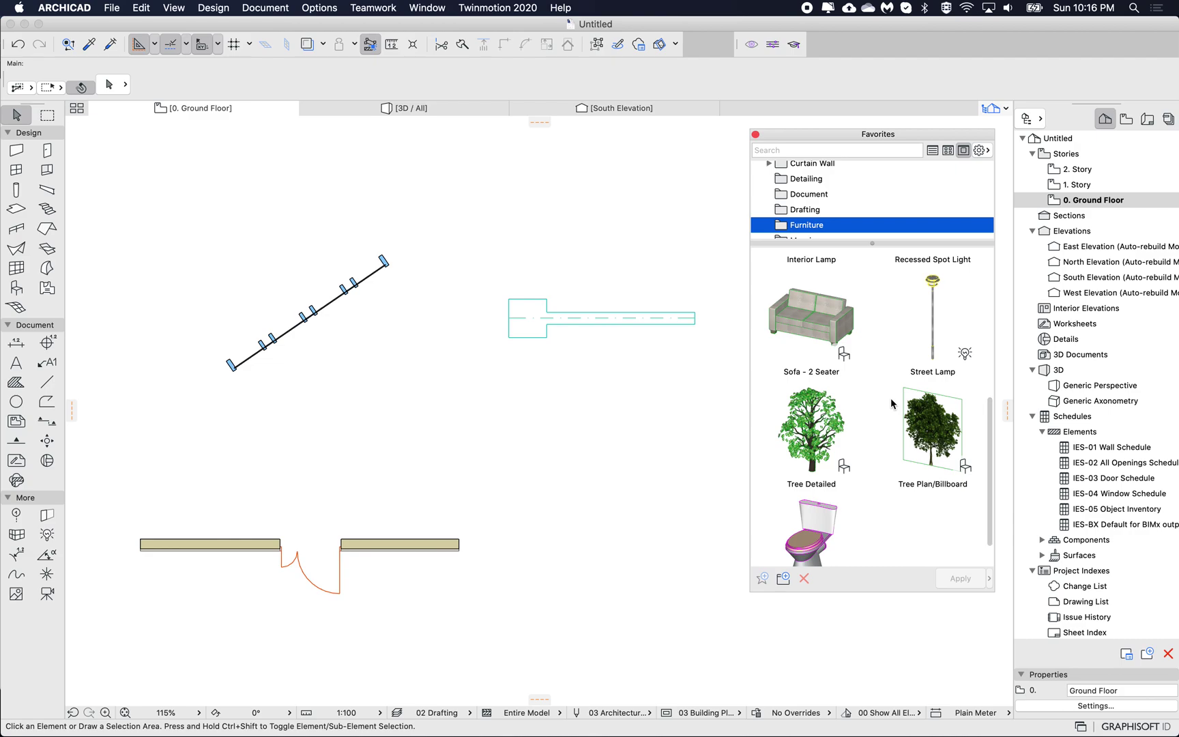
scroll(891, 402, "up", 10)
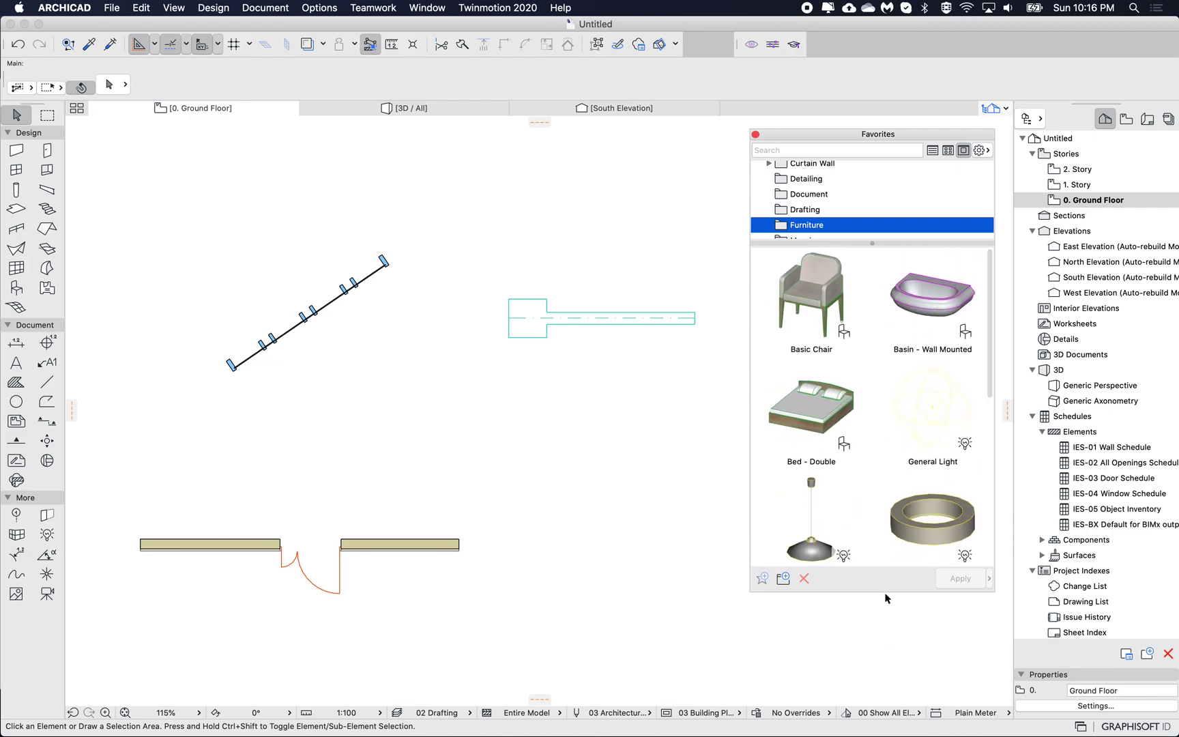
mouse_move(887, 592)
left_mouse_down()
mouse_move(891, 488)
mouse_move(889, 609)
left_mouse_up()
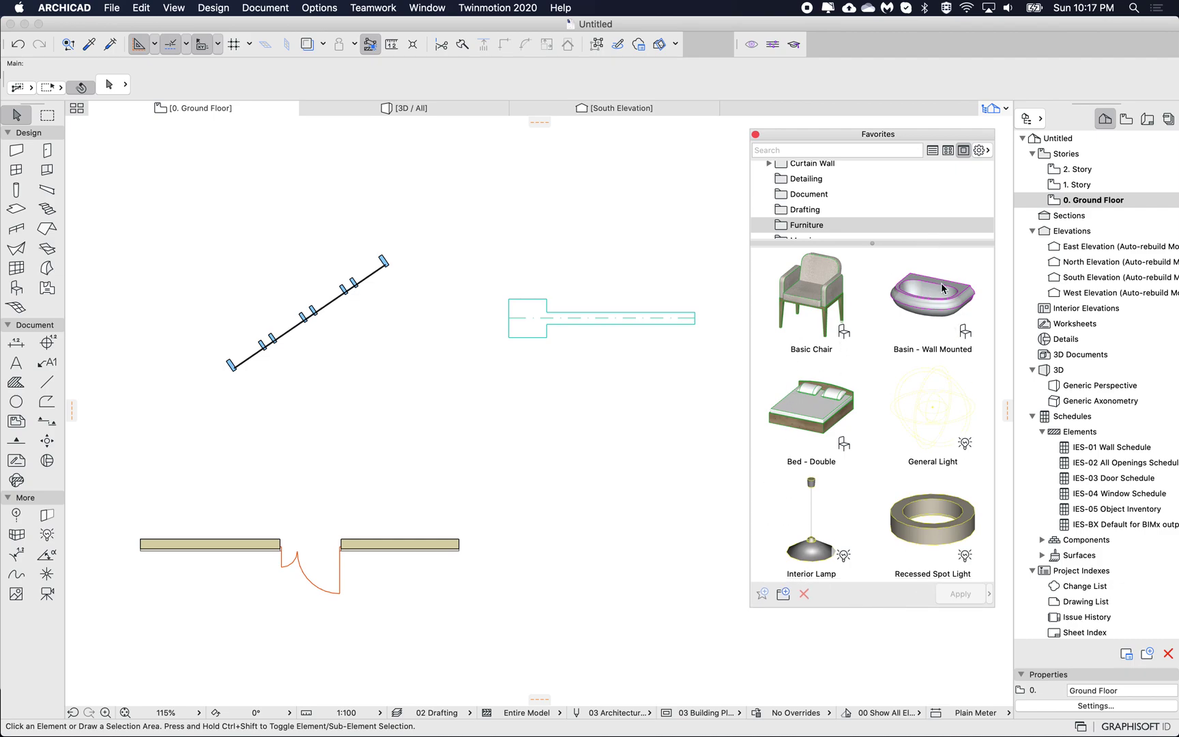
- Switch the favorites to 2D Previews, then back to 3D Previews
left_click(980, 150)
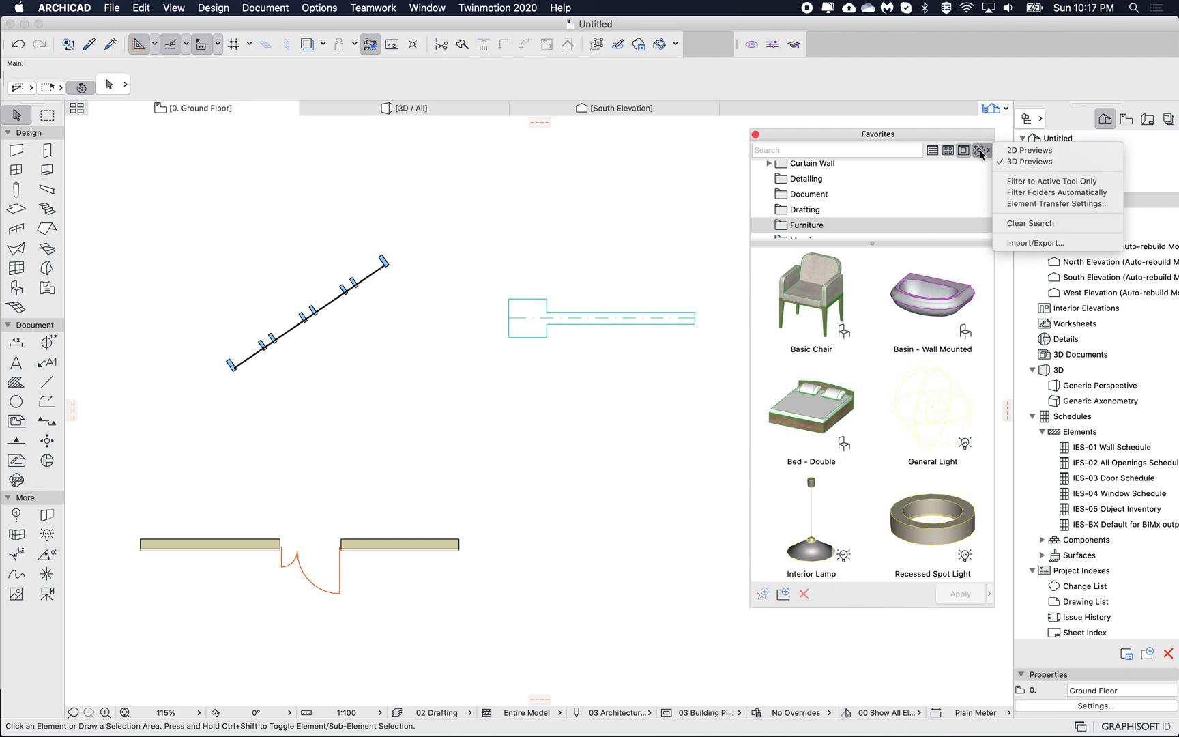
left_click(1022, 151)
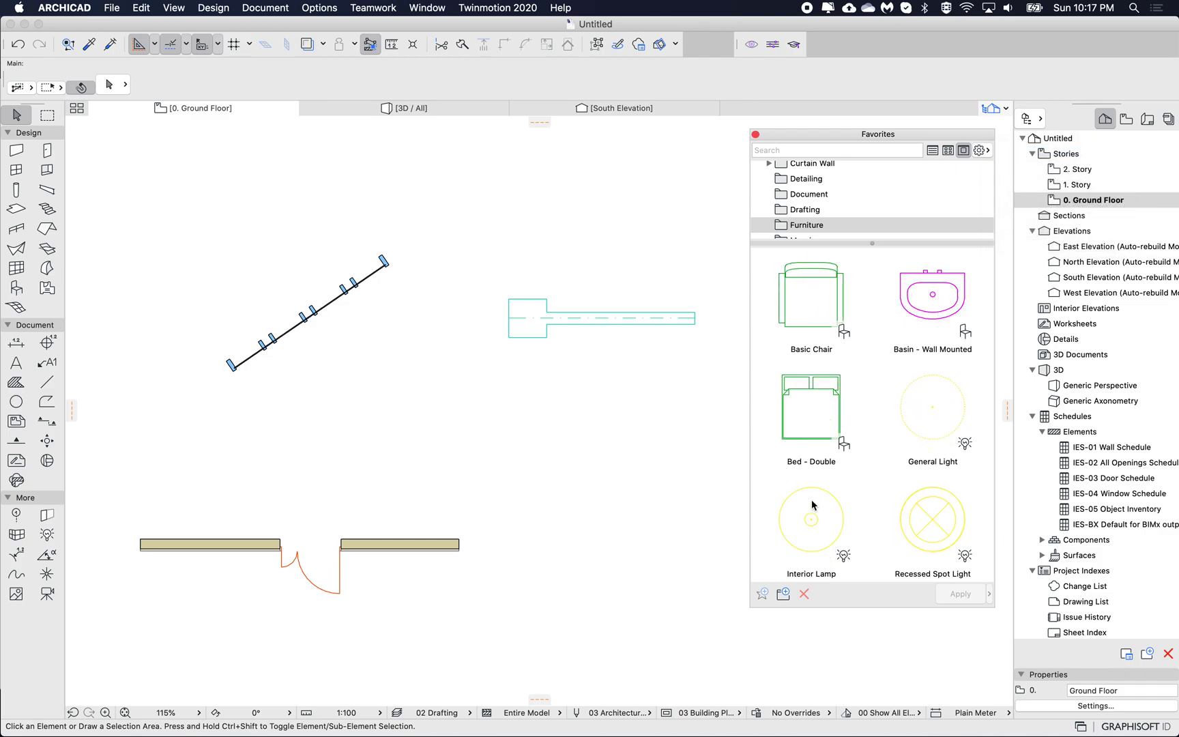
left_click(981, 150)
left_click(1030, 162)
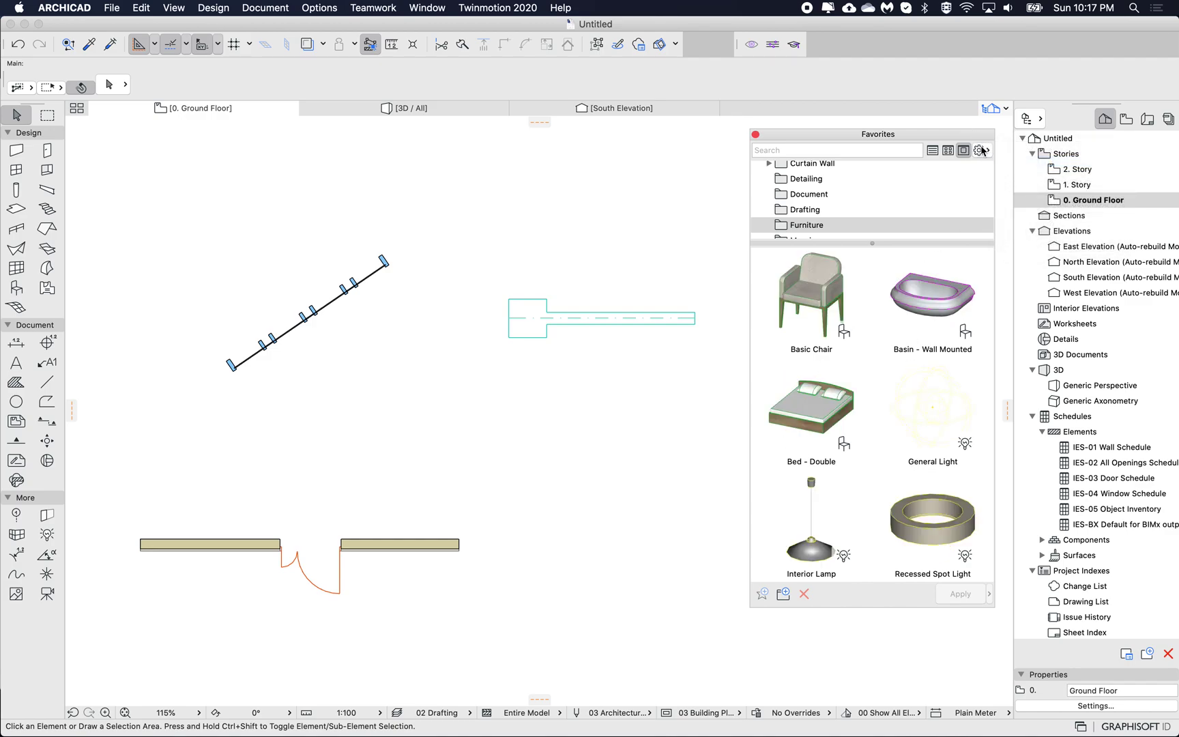
- Return to the Annotation folder, briefly opening and closing the display options menu
scroll(805, 208, "up", 3)
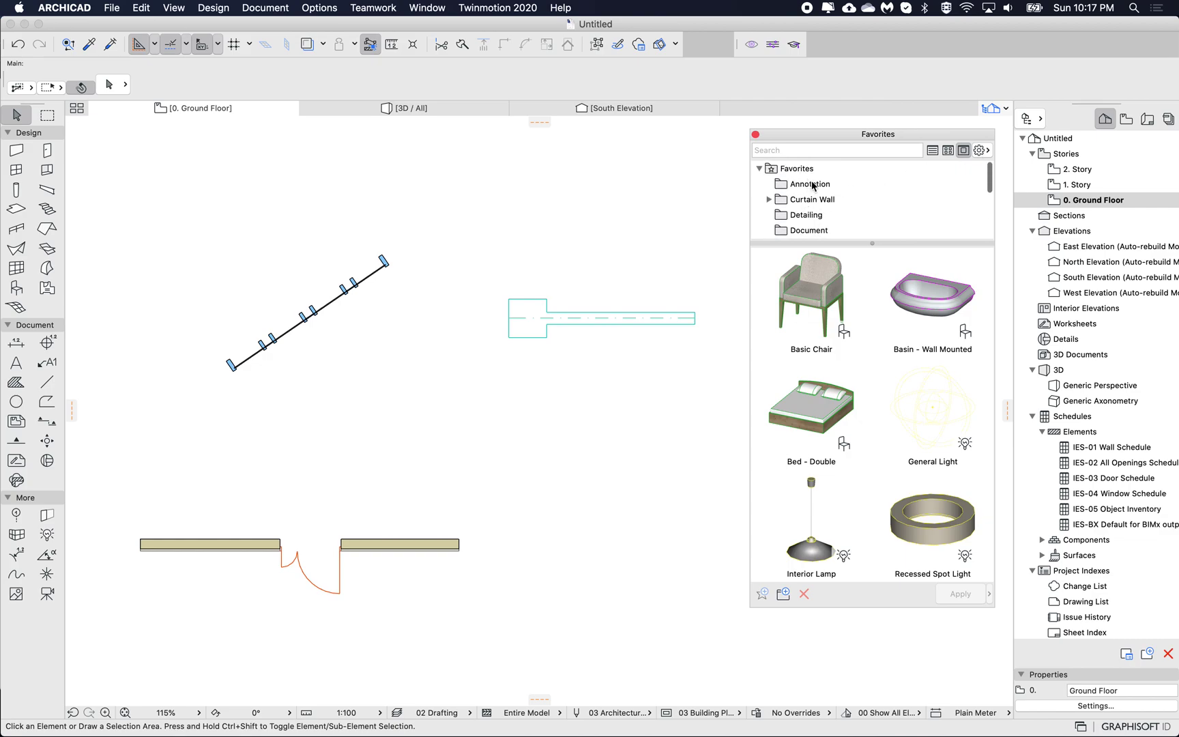
left_click(812, 184)
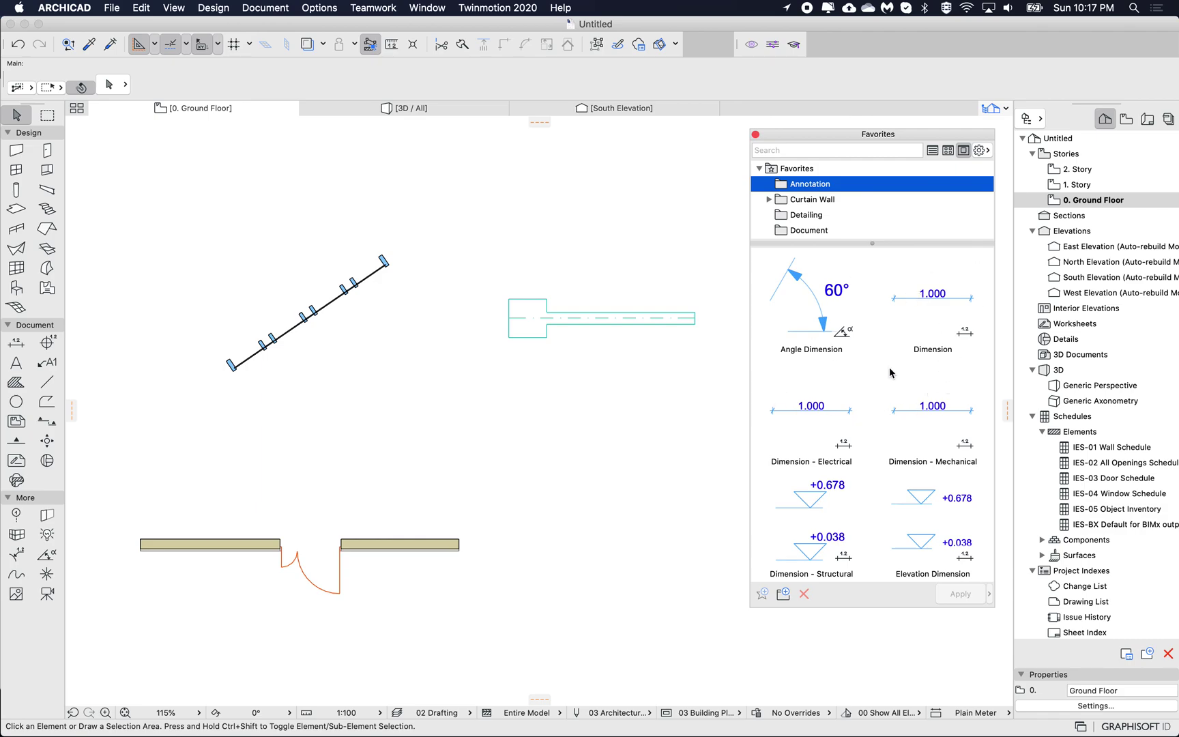
left_click(978, 150)
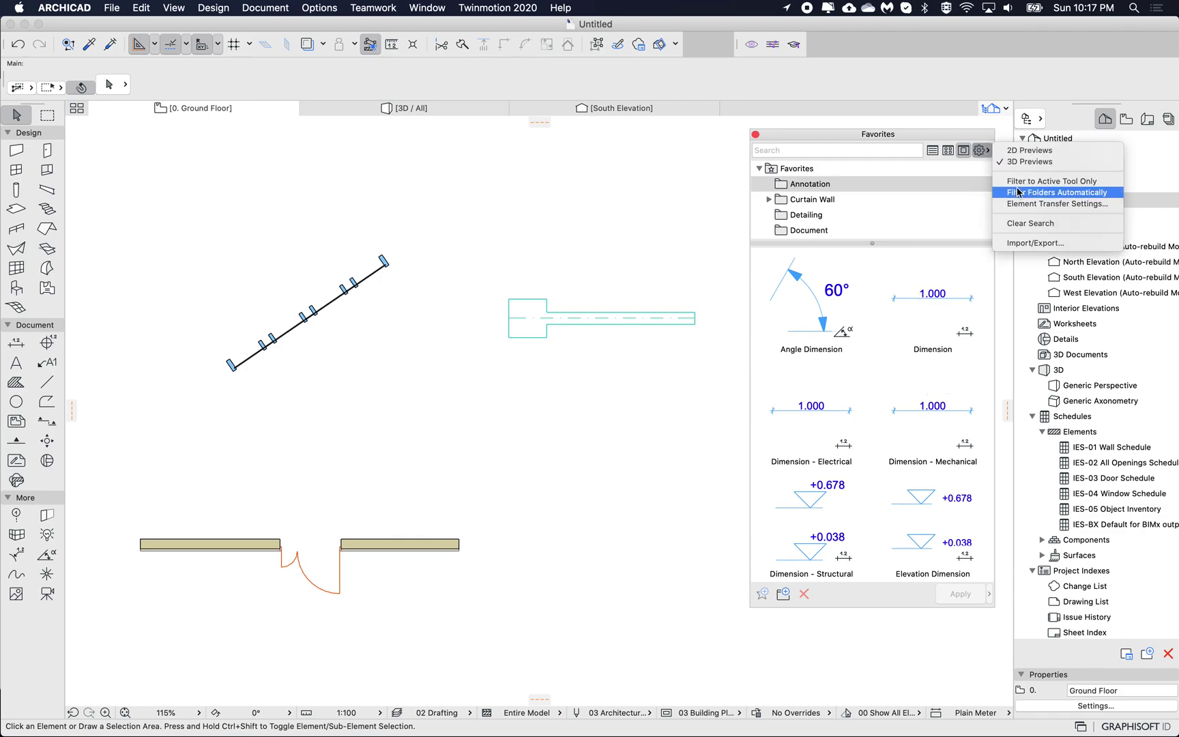
left_click(965, 132)
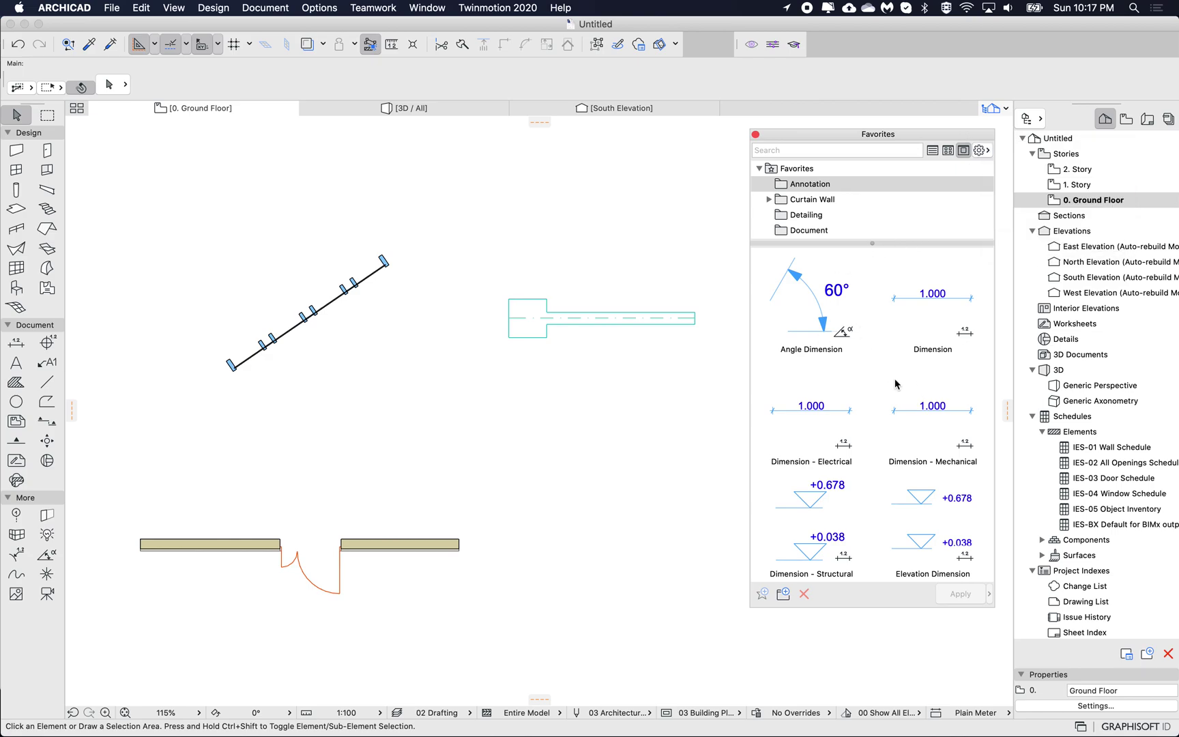
- Select the Wall tool, enable Filter to Active Tool Only, and view the Favorites root
left_click(13, 151)
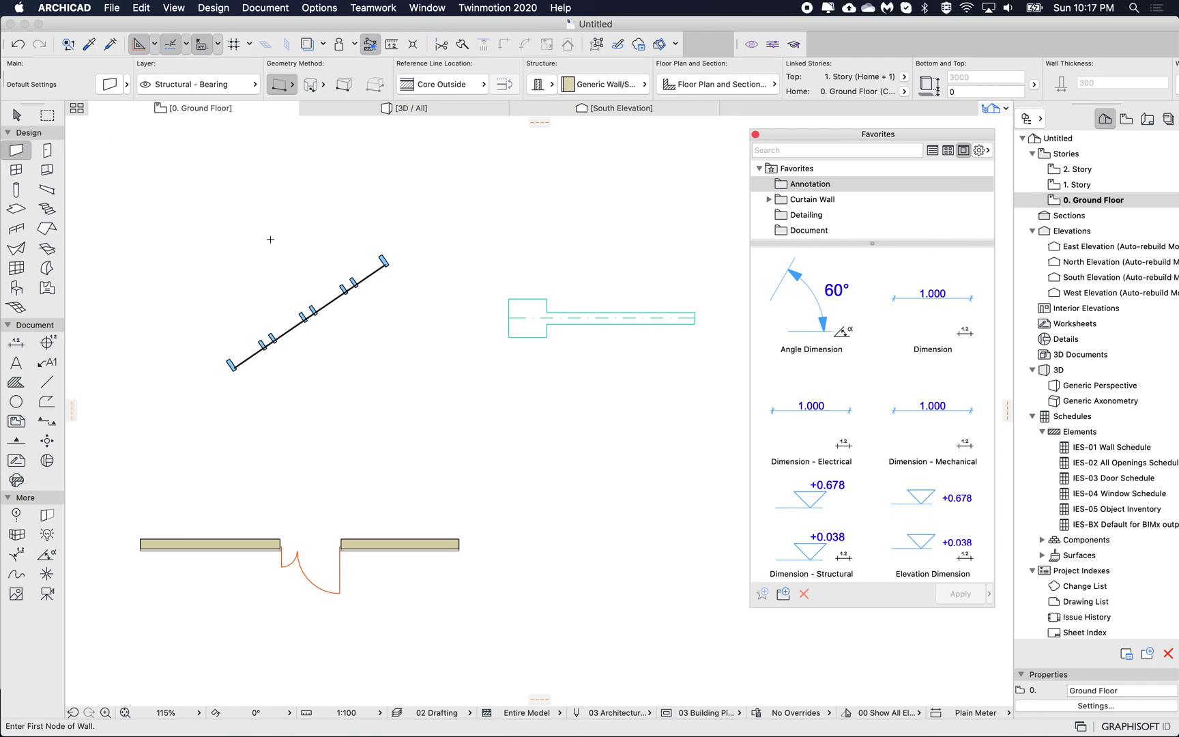
left_click(978, 150)
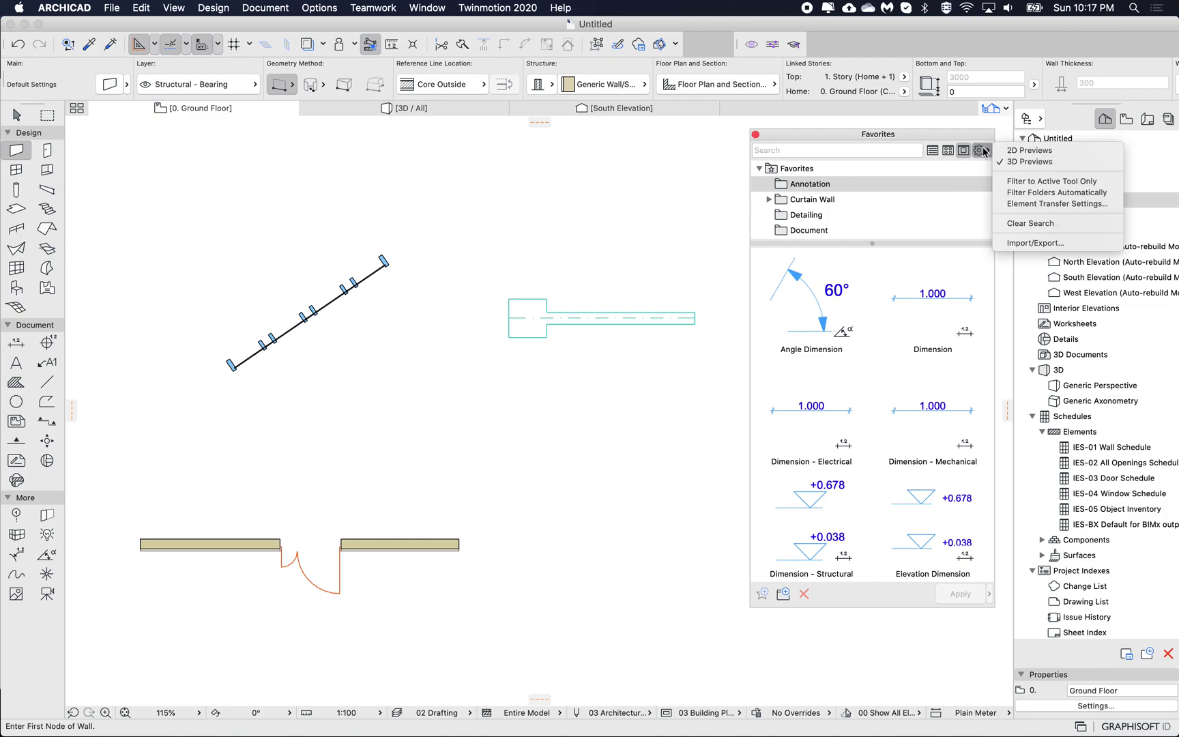
left_click(1051, 183)
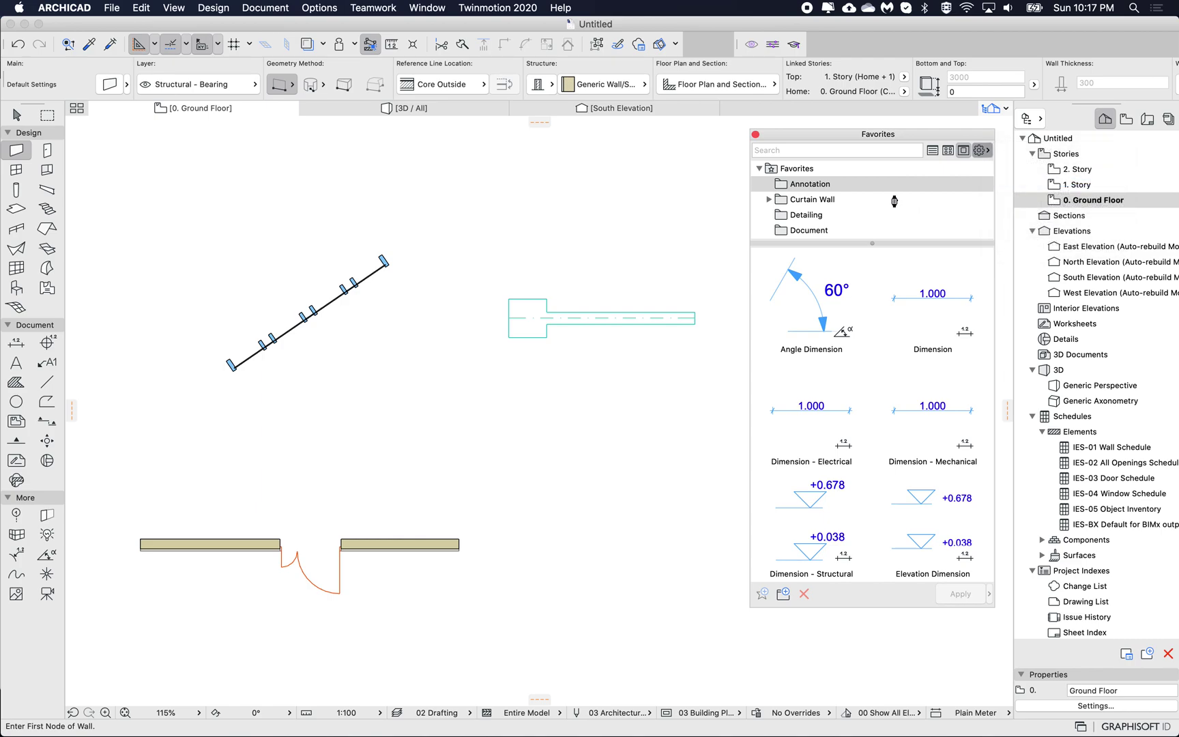
left_click(790, 169)
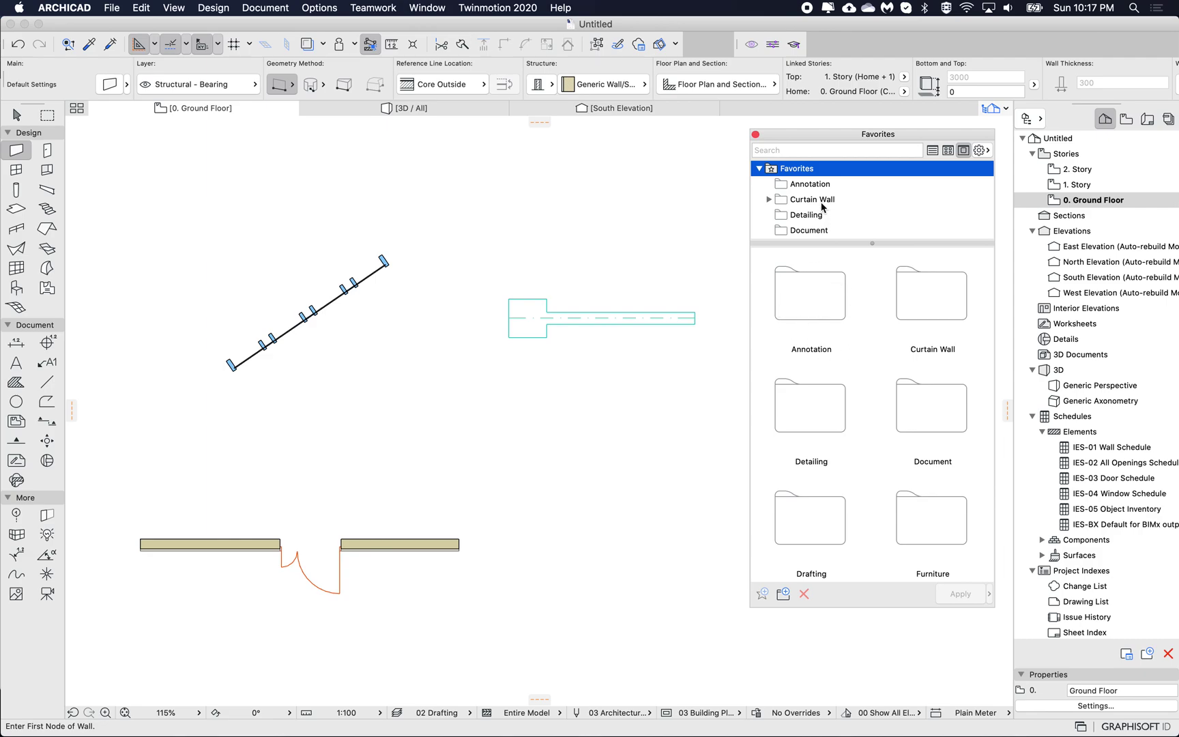
- Open the Structural element > Wall favorites folder
scroll(822, 207, "down", 5)
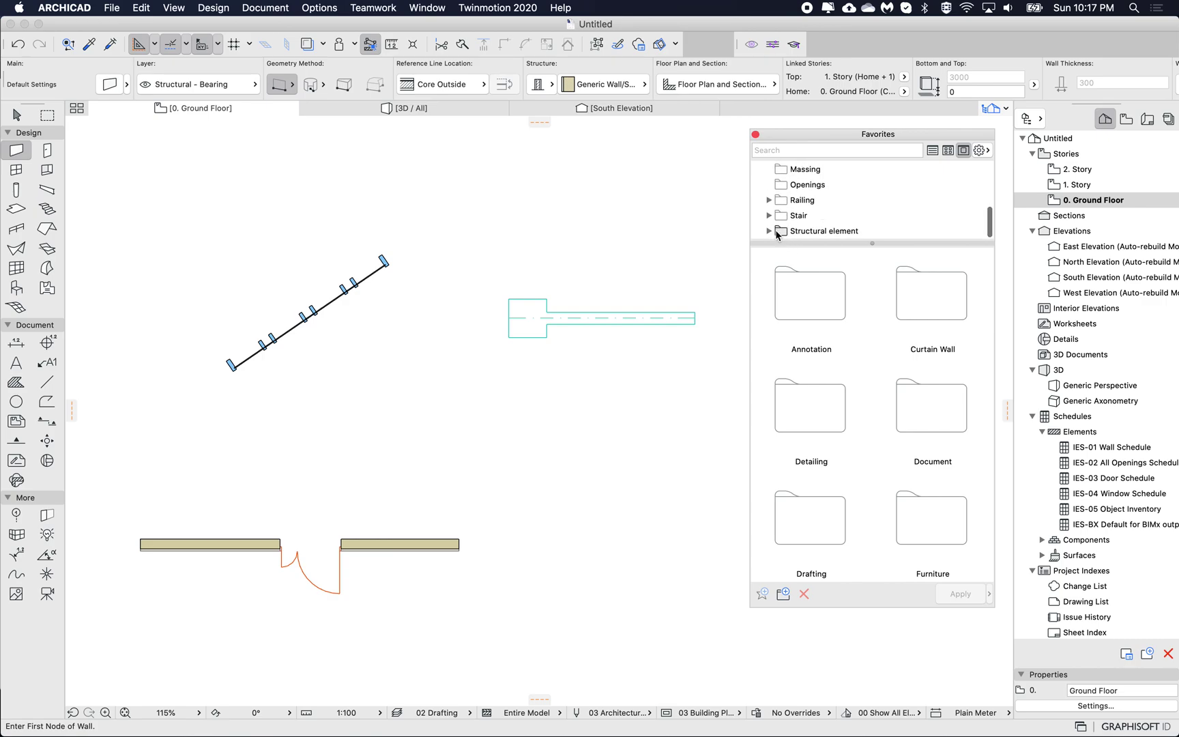
left_click(782, 234)
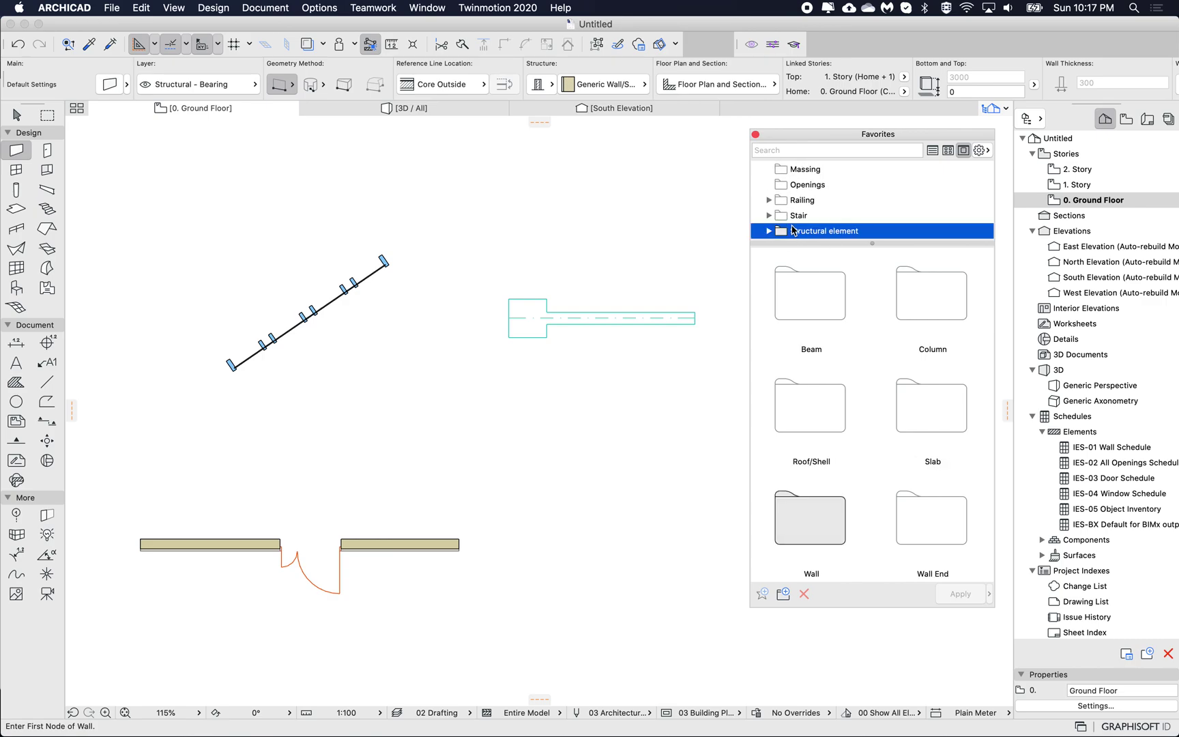
double_click(822, 526)
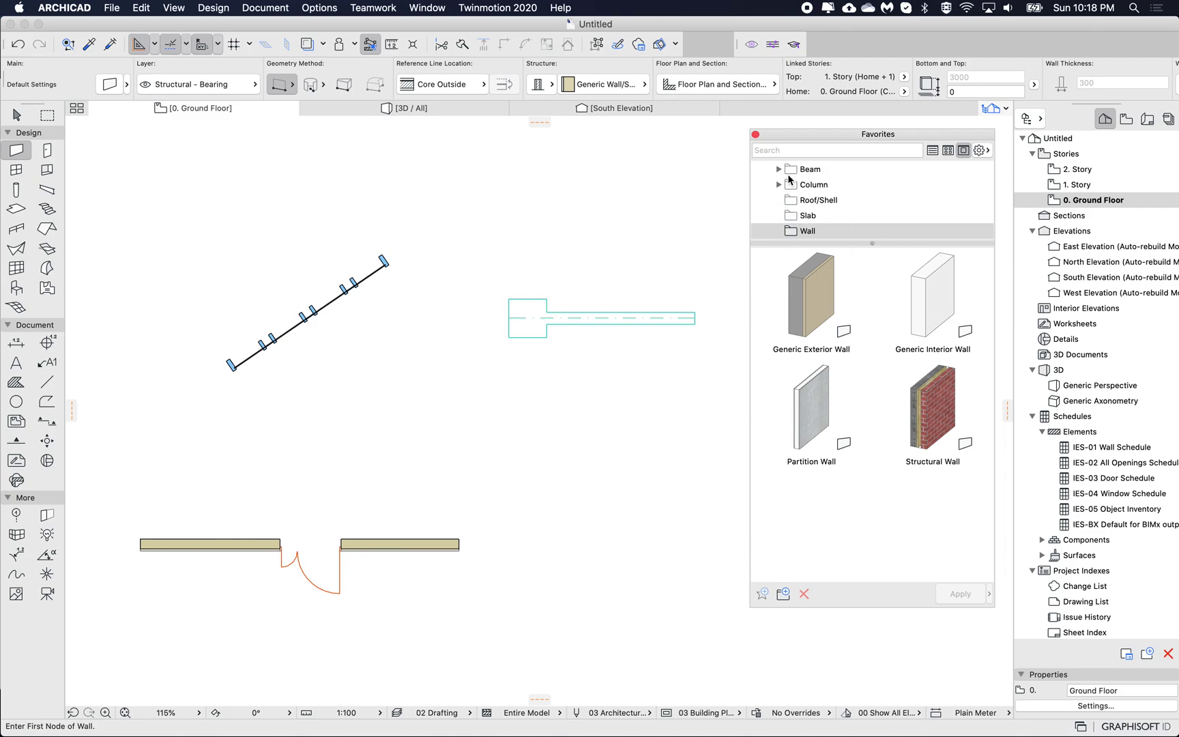
- Enable Filter Folders Automatically, select the Favorites root, and pick the Slab tool
left_click(980, 151)
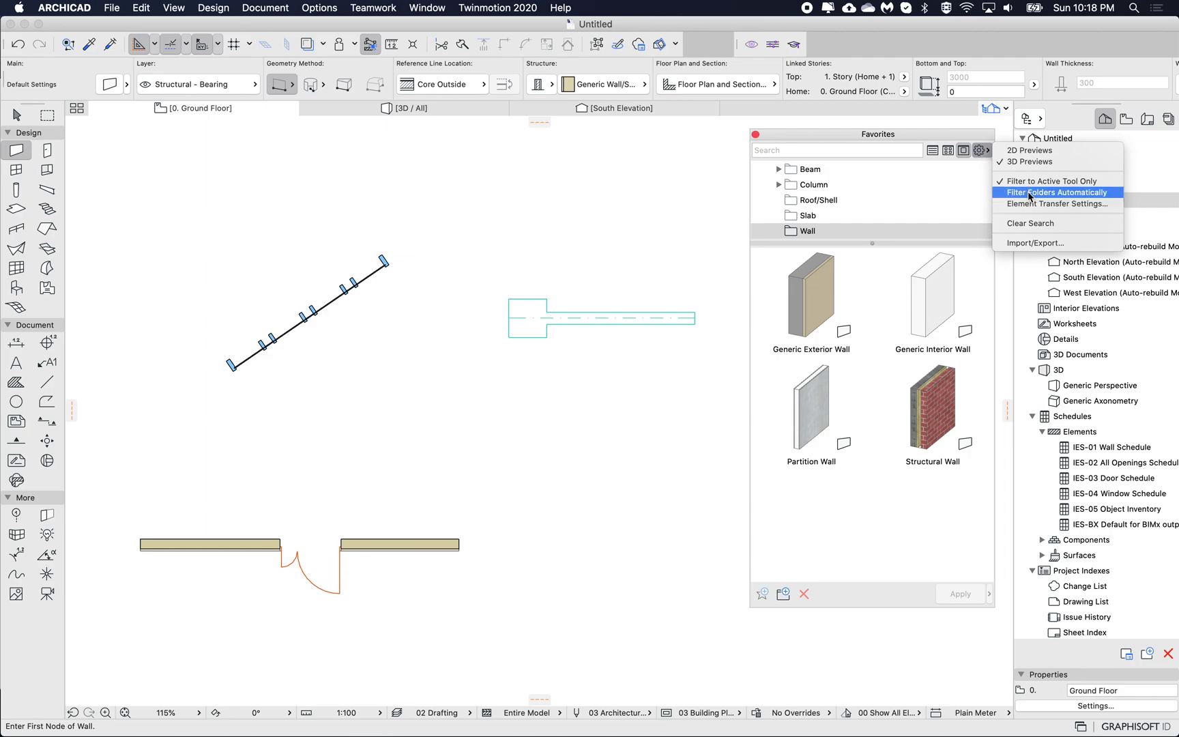
left_click(1030, 193)
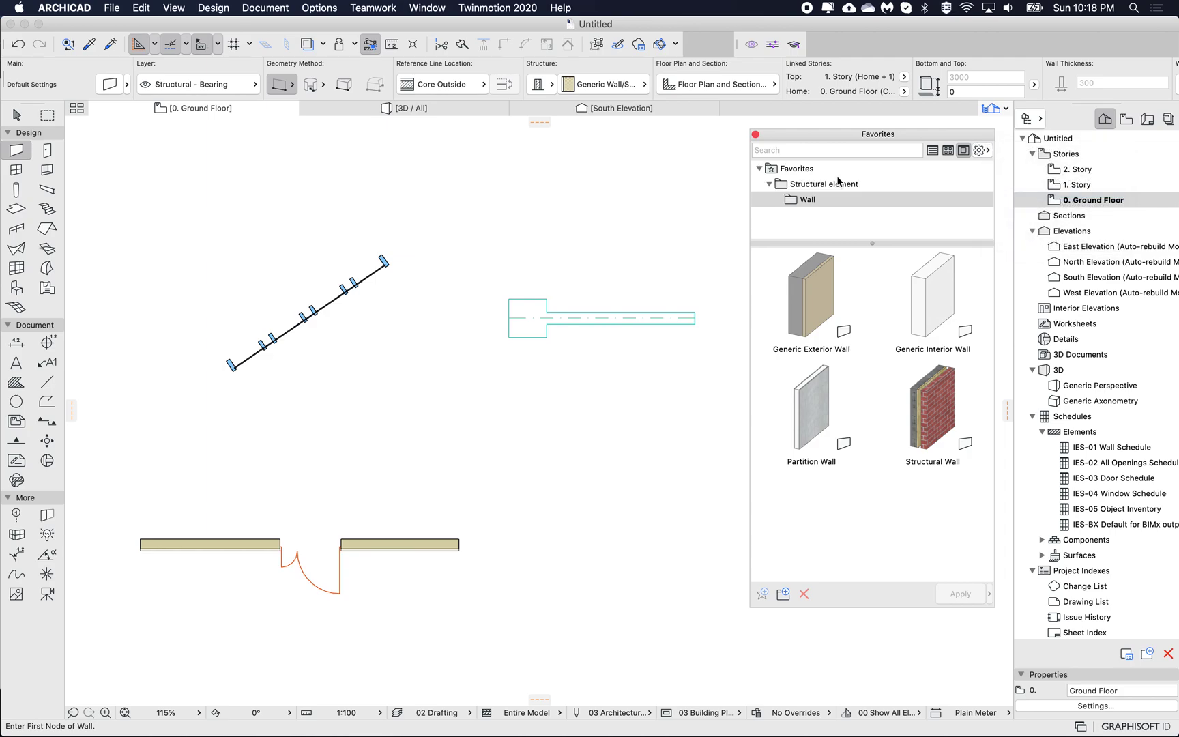
left_click(794, 170)
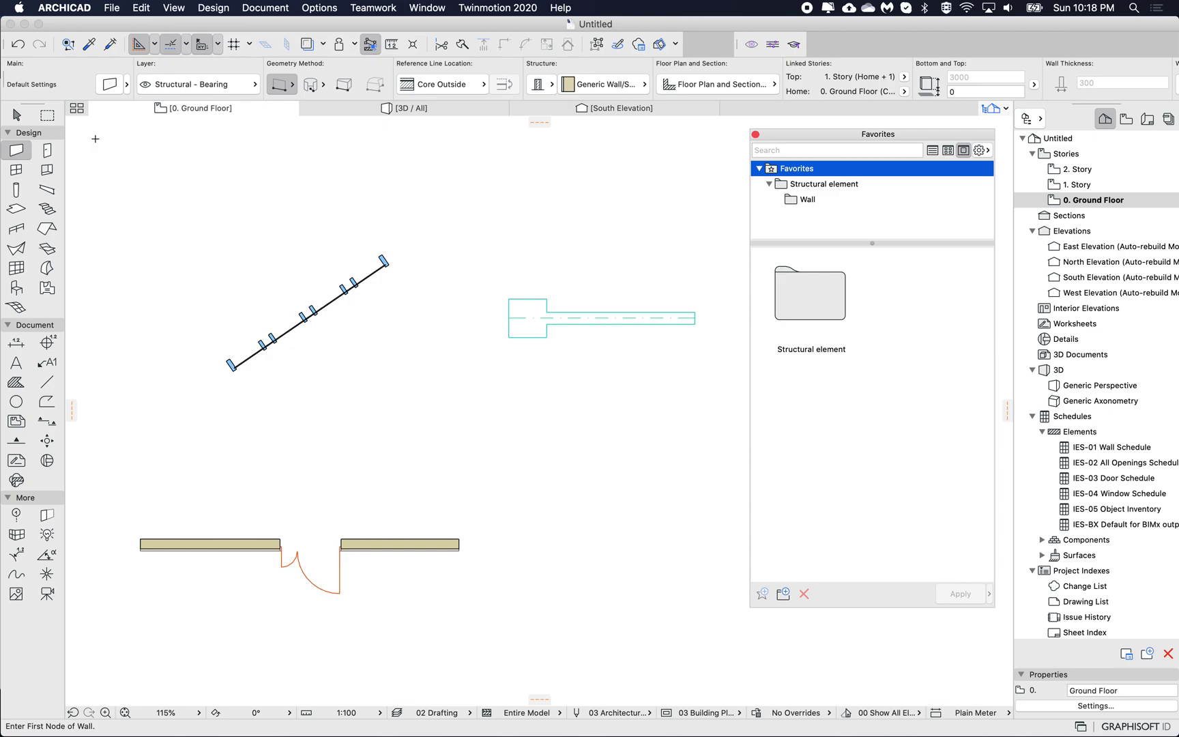
left_click(17, 211)
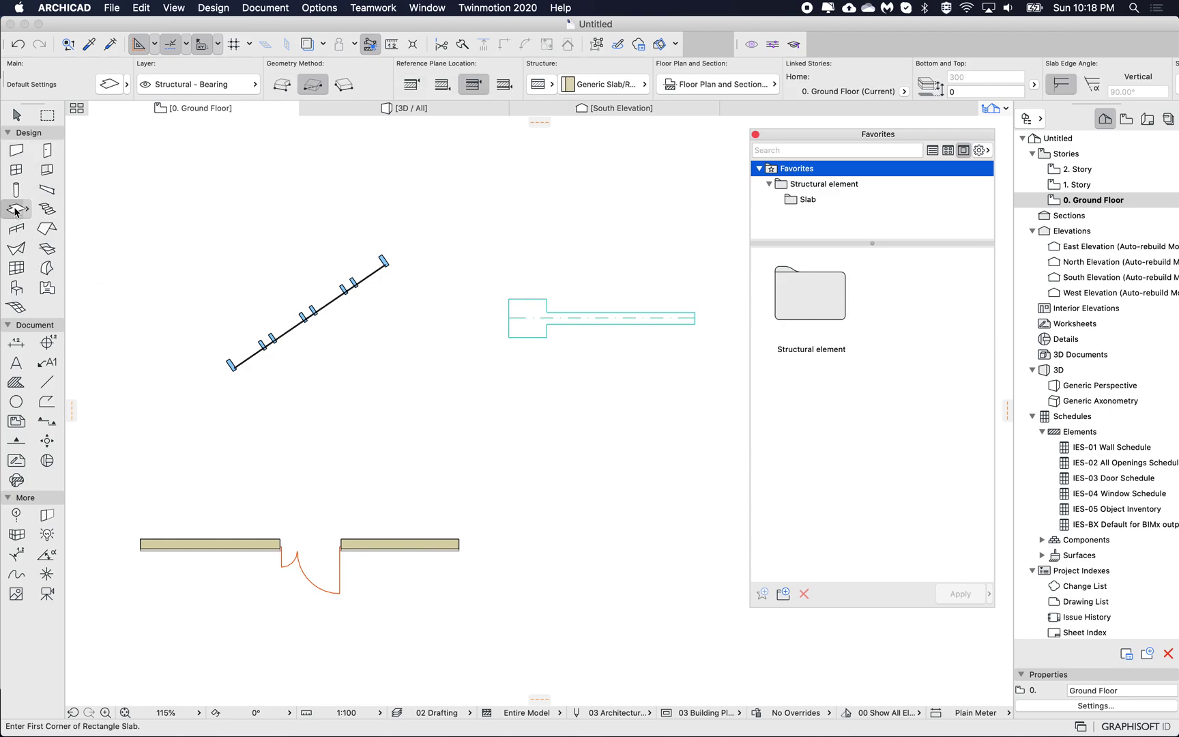
- Show the Slab favorites folder and open Slab Default Settings from the Slab tool
left_click(853, 200)
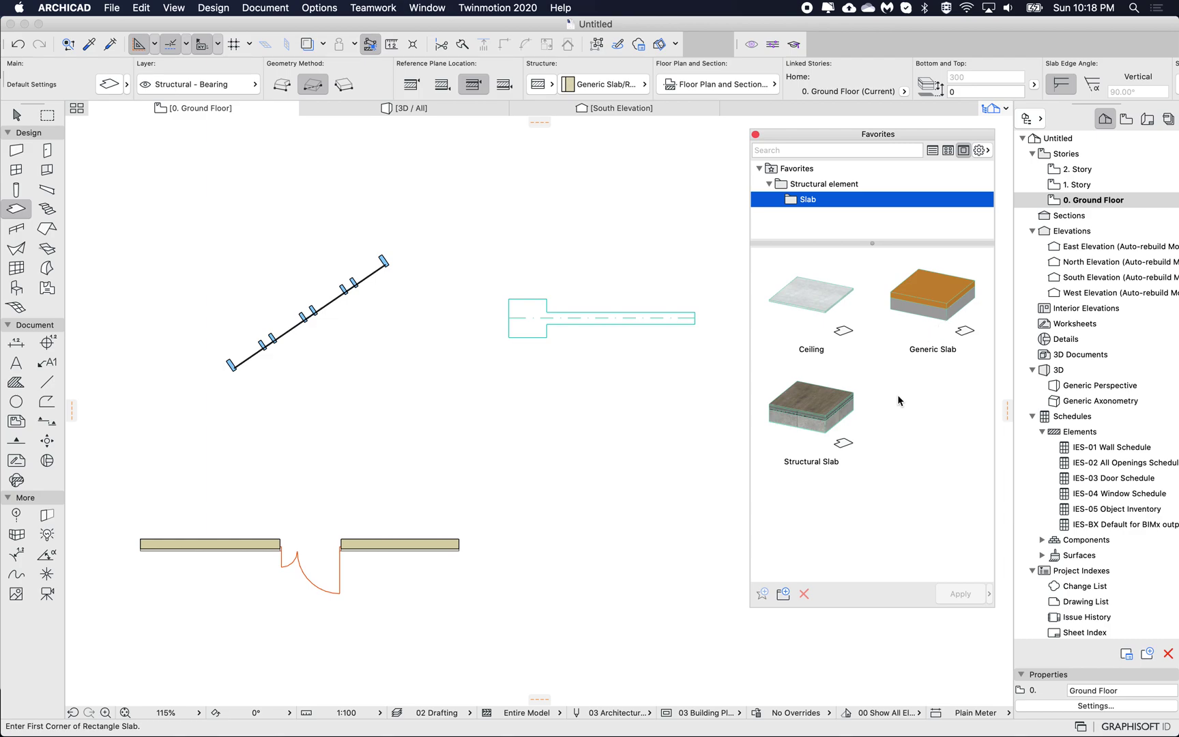
left_click(15, 213)
double_click(15, 211)
left_click_drag(392, 93, 454, 95)
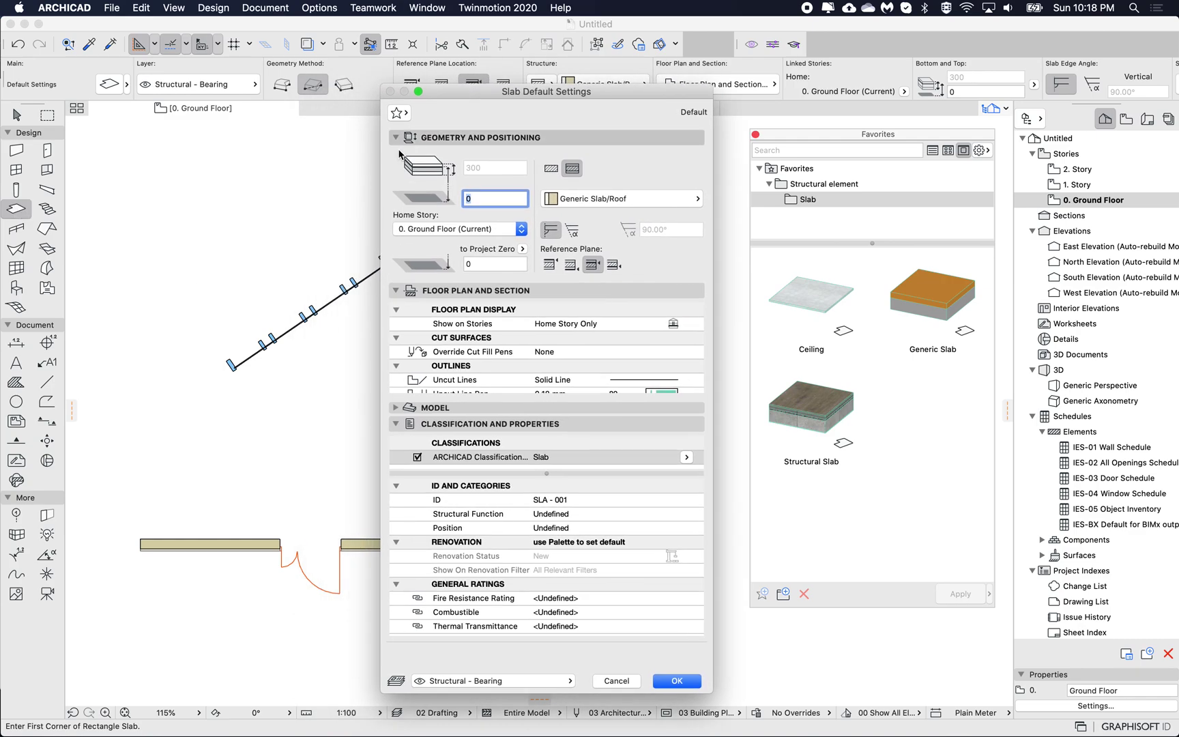
- Load the Ceiling favorite into the slab default settings
left_click(400, 113)
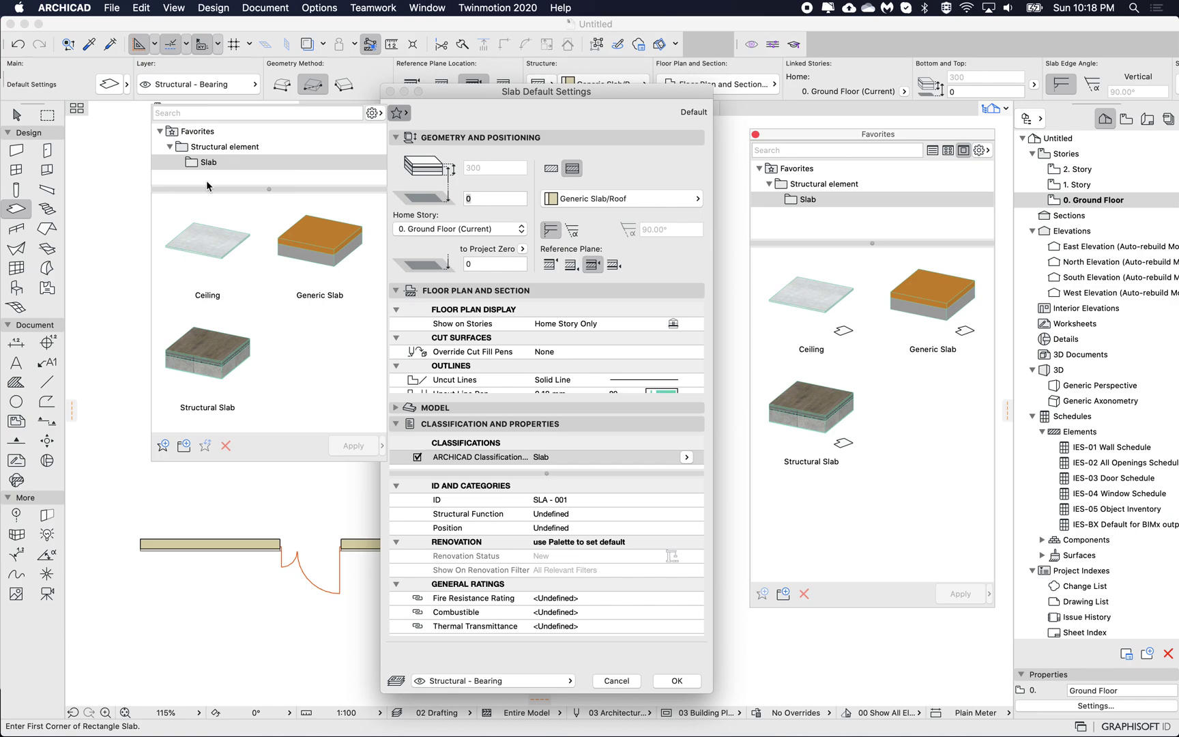
left_click(373, 112)
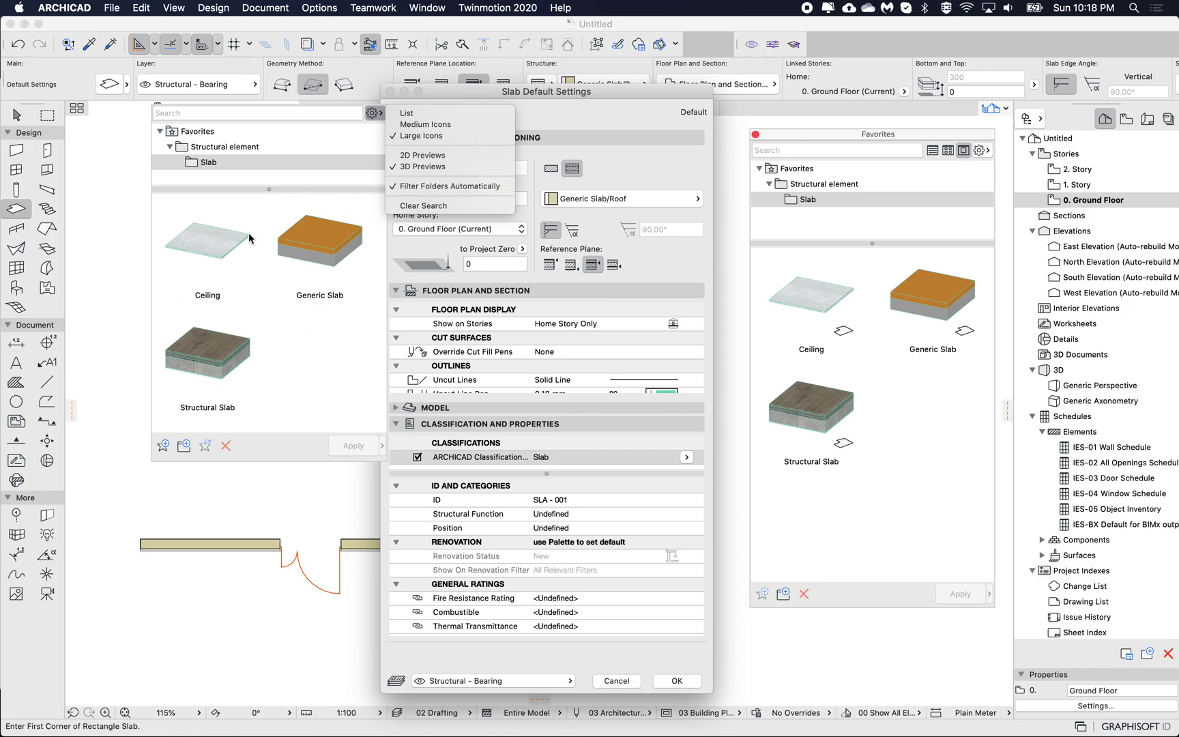
left_click(559, 98)
left_click(395, 113)
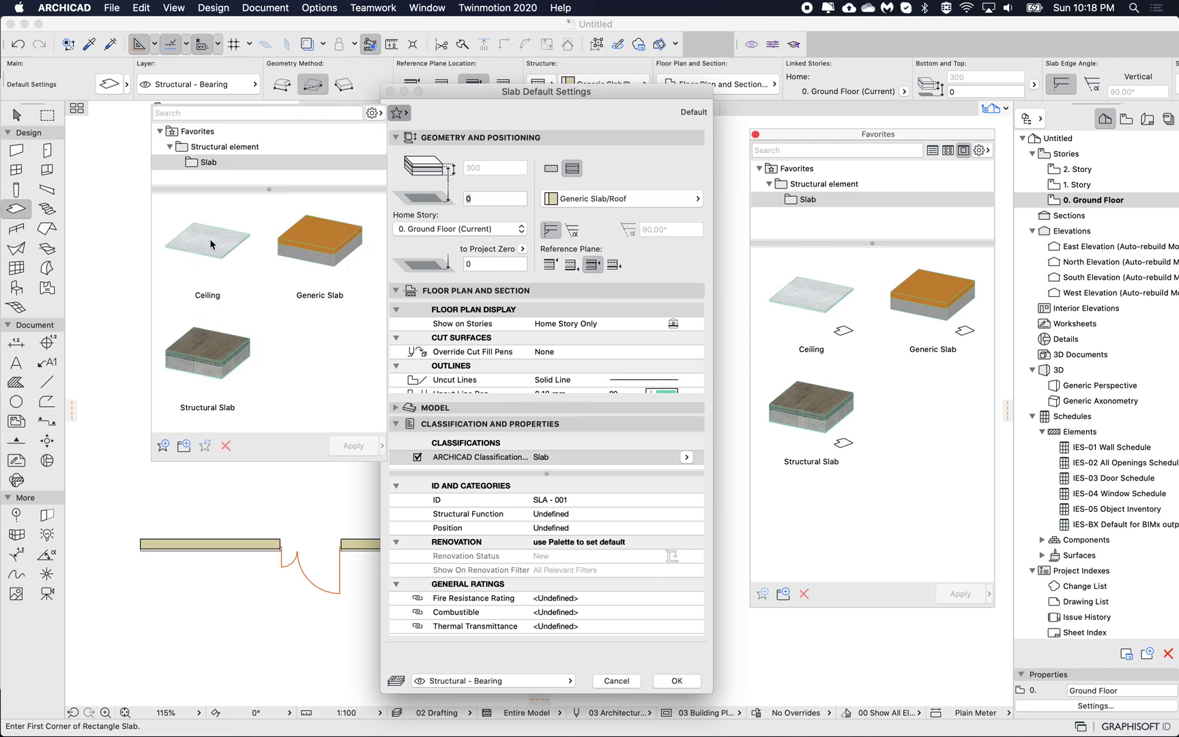
double_click(210, 244)
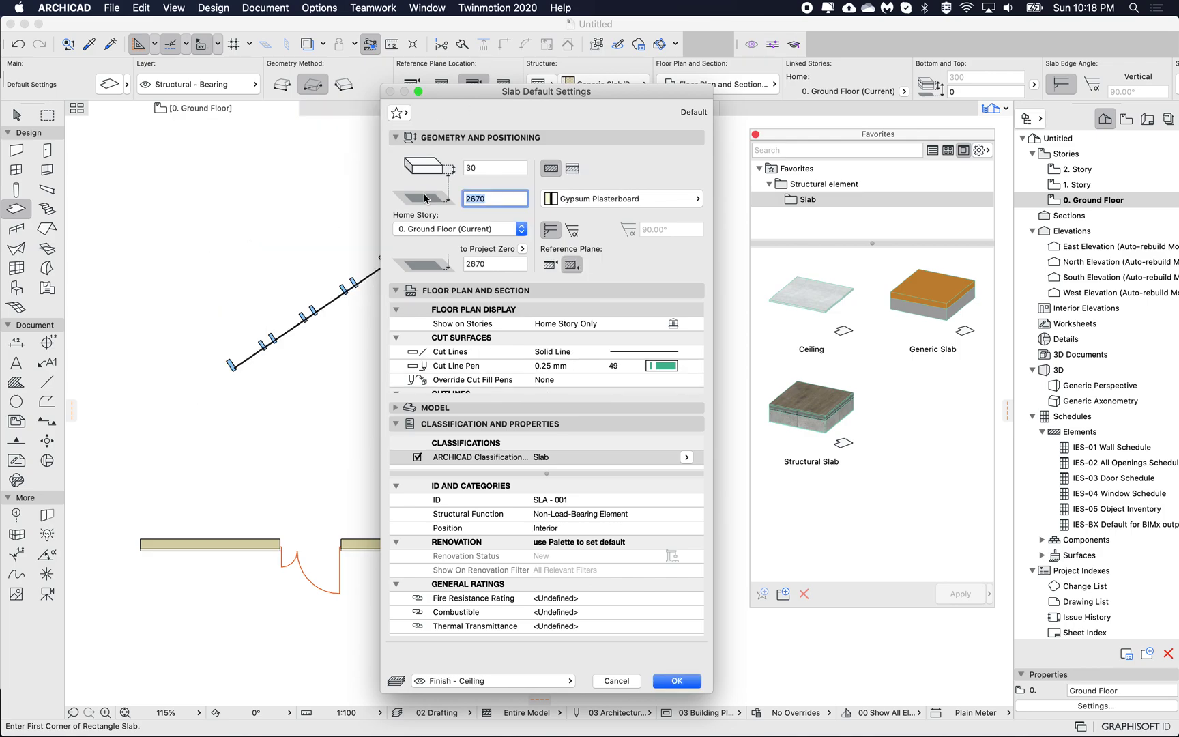
left_click(400, 115)
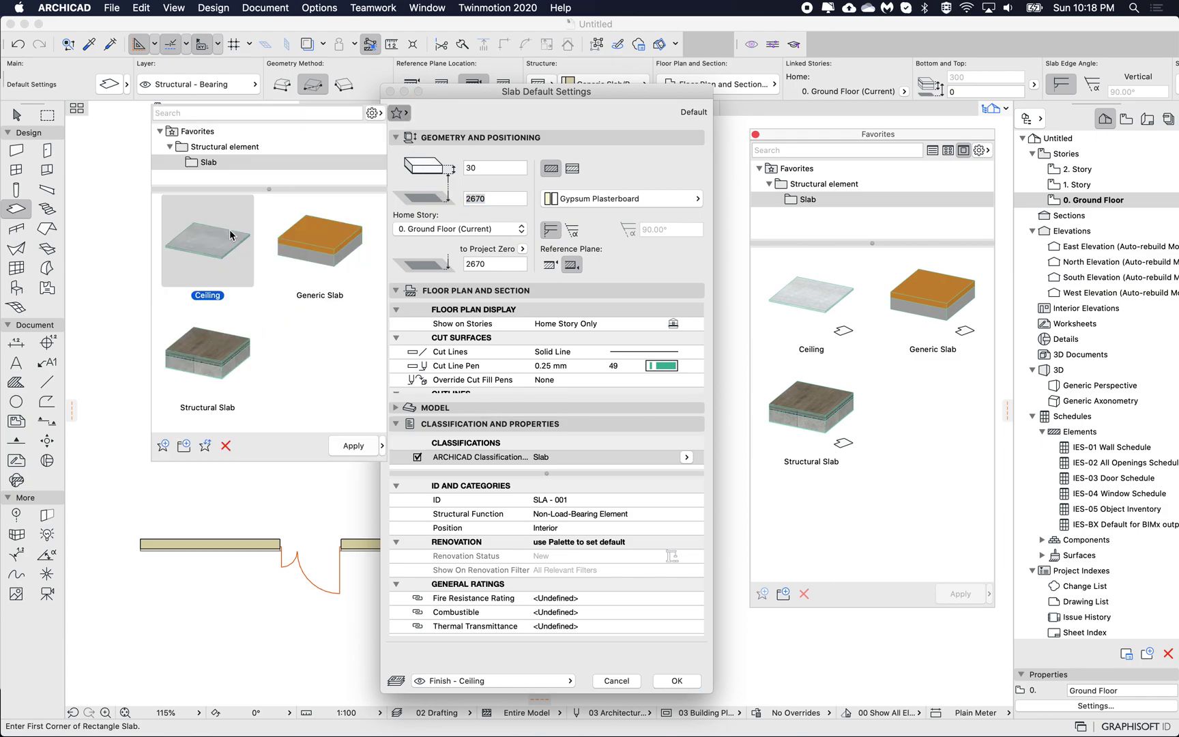
left_click(591, 162)
- Change the slab thickness to 300 and redefine the Ceiling favorite with it
left_click(492, 167)
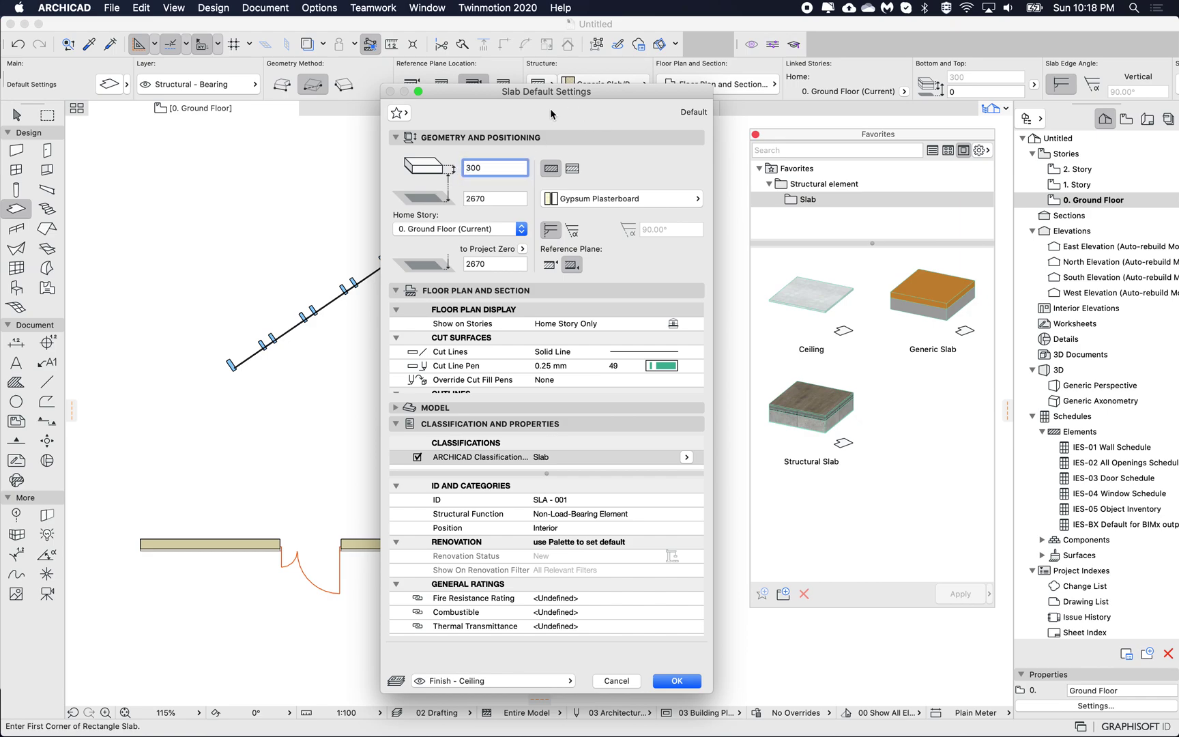
left_click(399, 112)
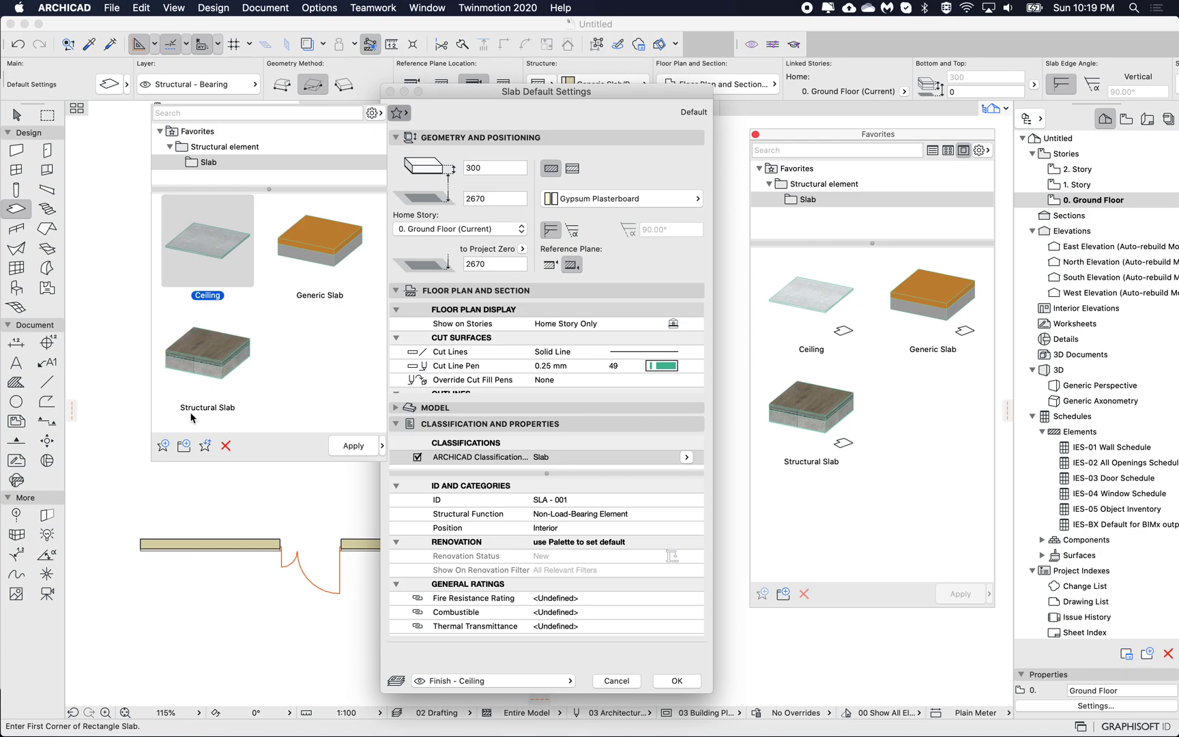
left_click(204, 448)
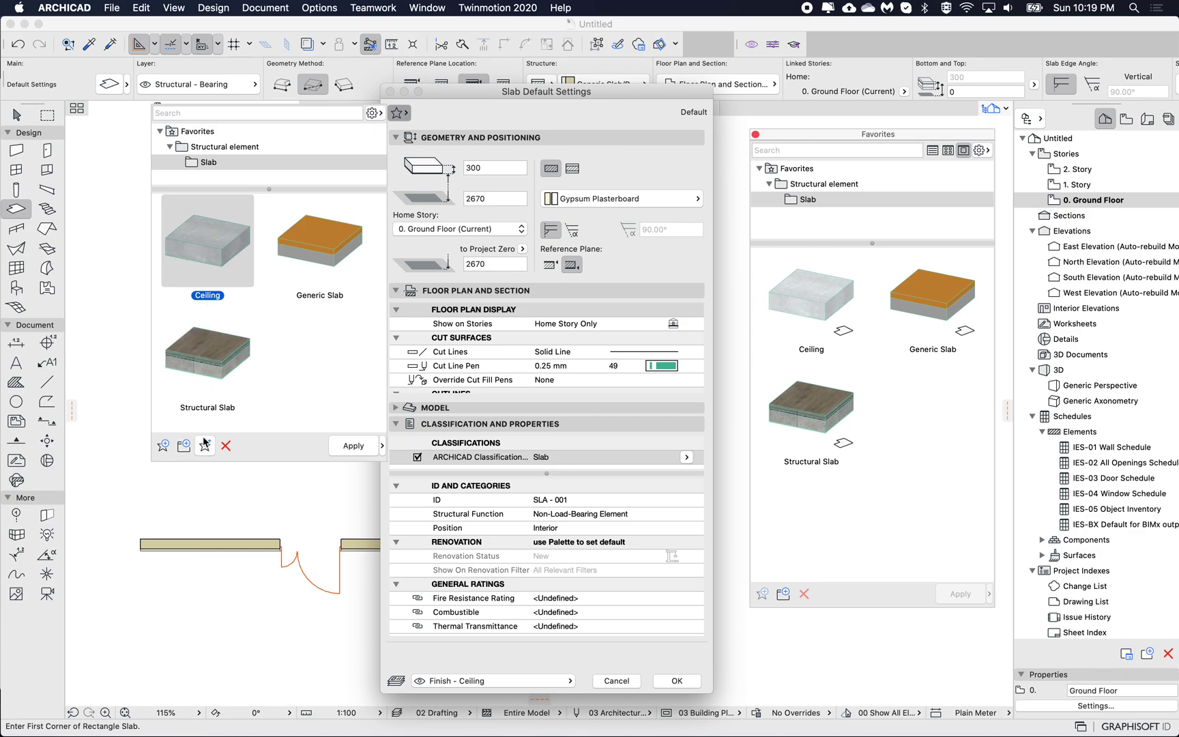
right_click(219, 240)
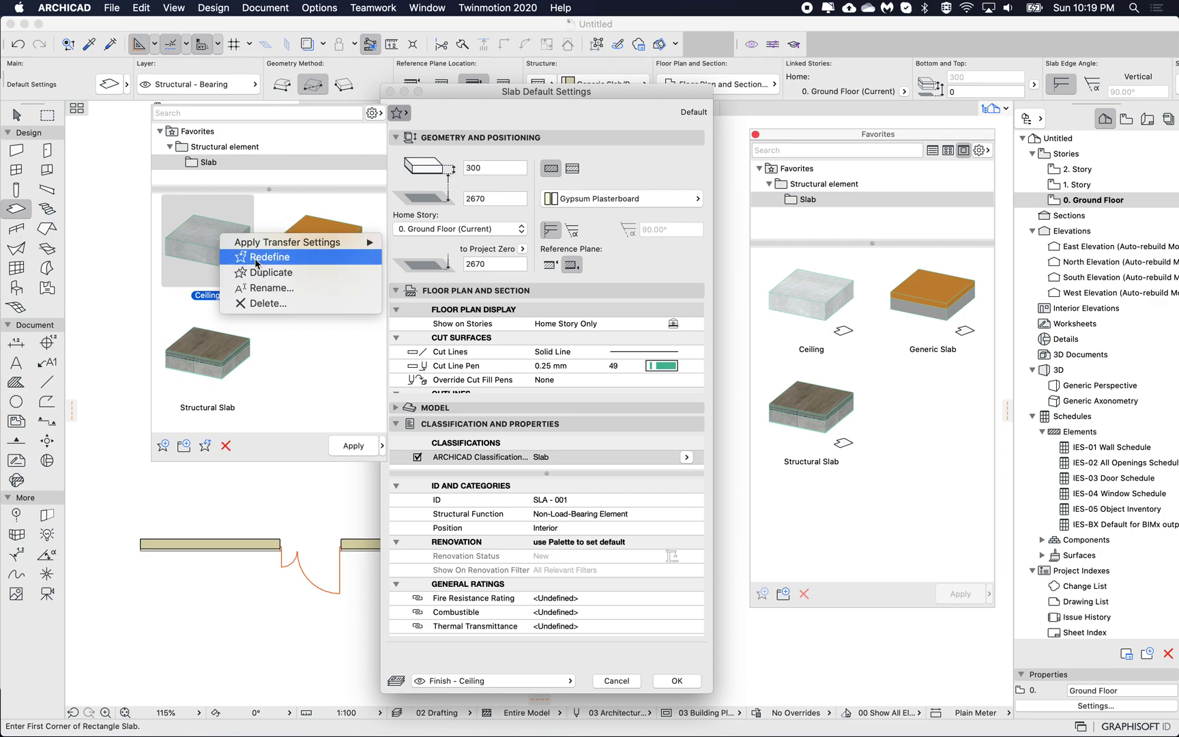
left_click(227, 217)
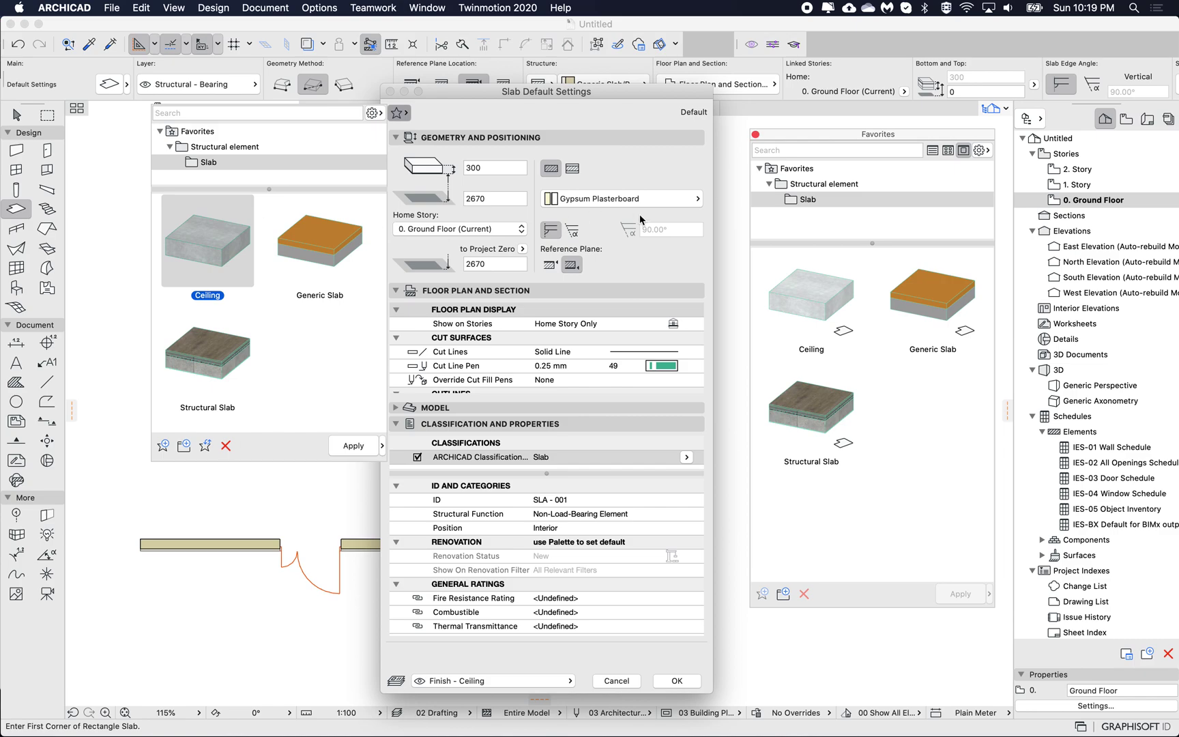
- Restore the thickness to 30, redefine Ceiling again, and confirm the slab defaults
right_click(213, 242)
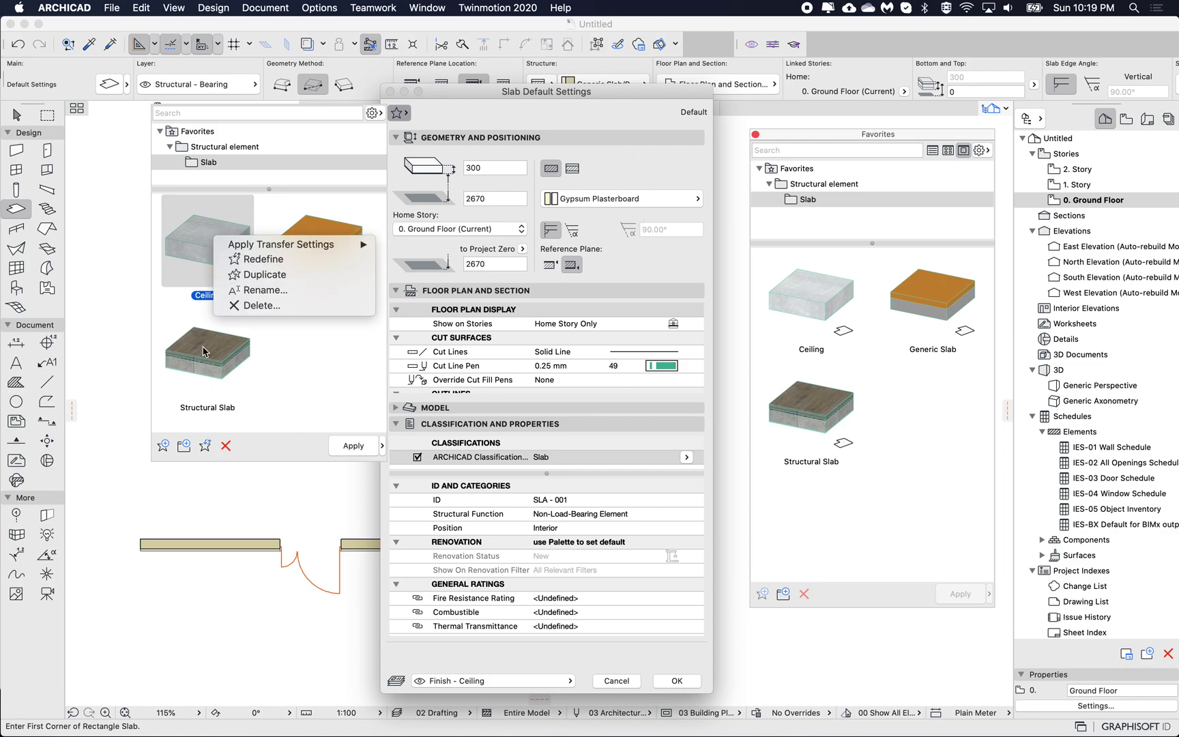
left_click(196, 250)
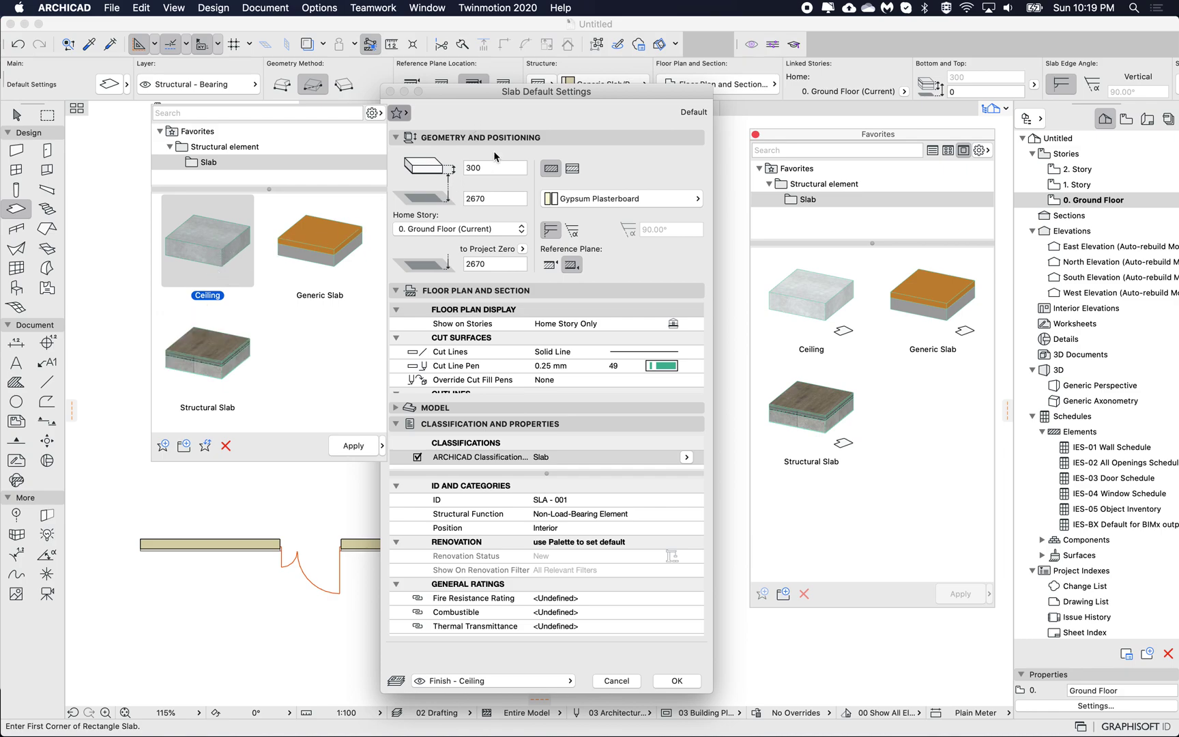
left_click(483, 168)
key("BackSpace")
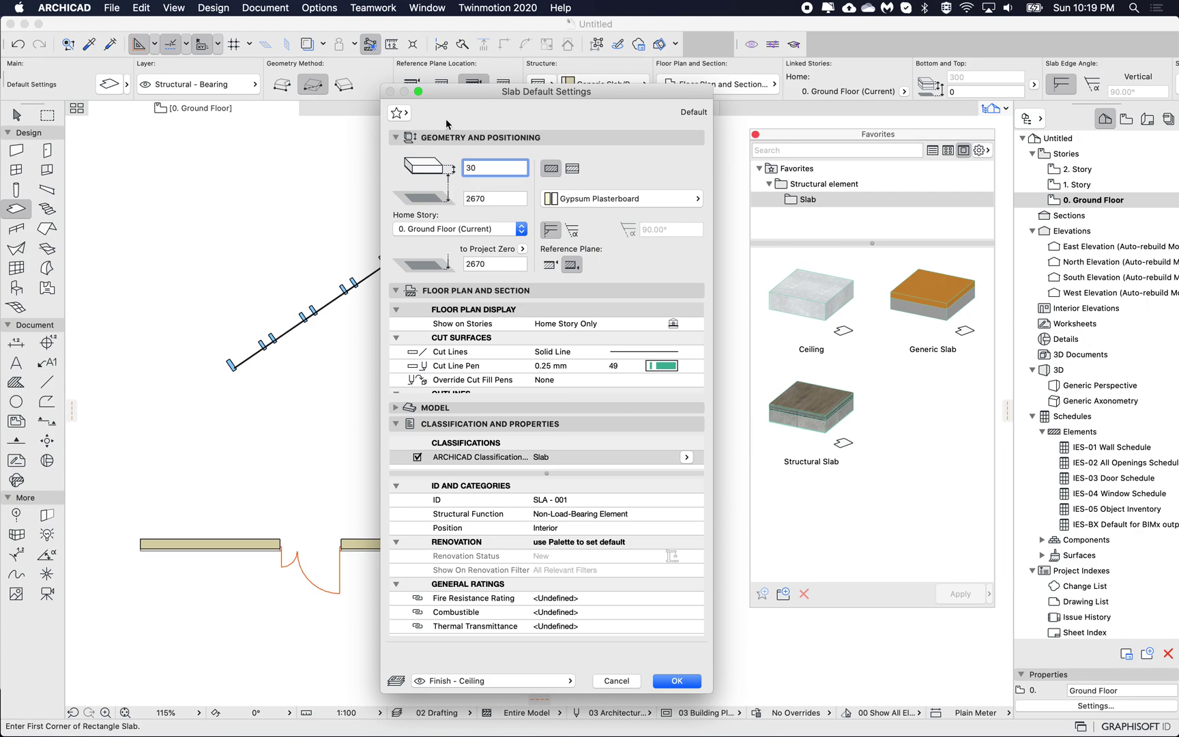
left_click(399, 113)
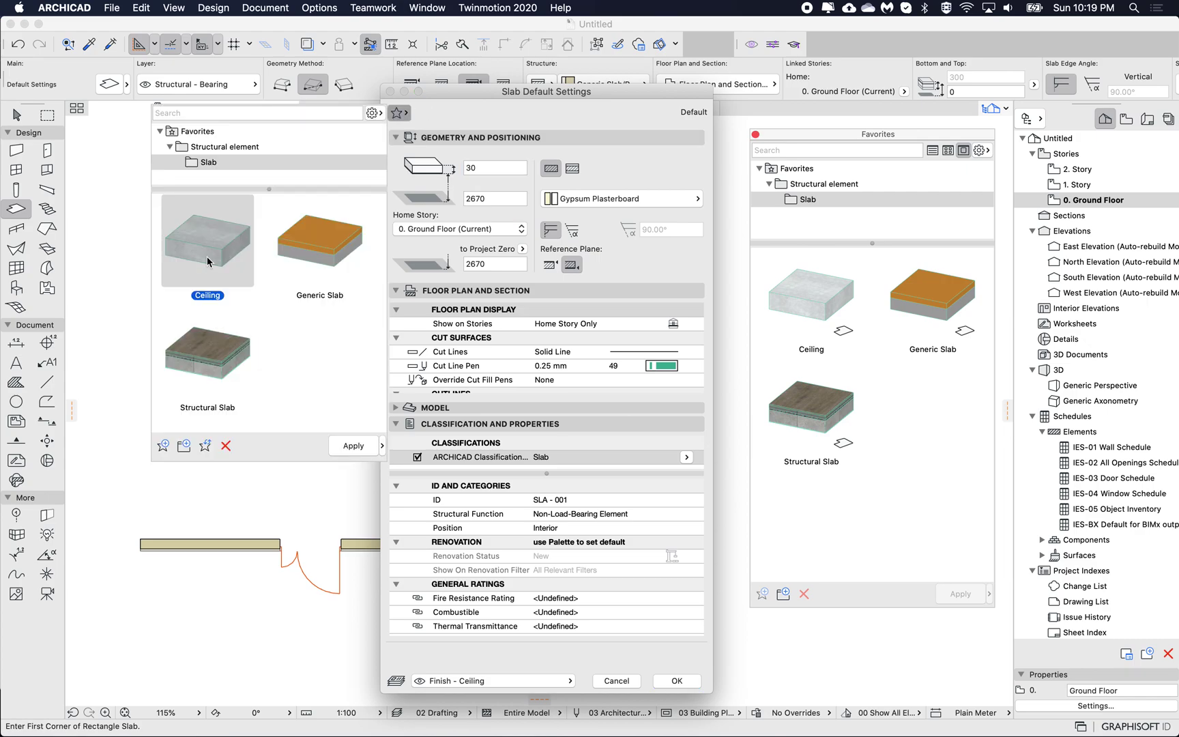
right_click(214, 242)
left_click(260, 255)
left_click(551, 113)
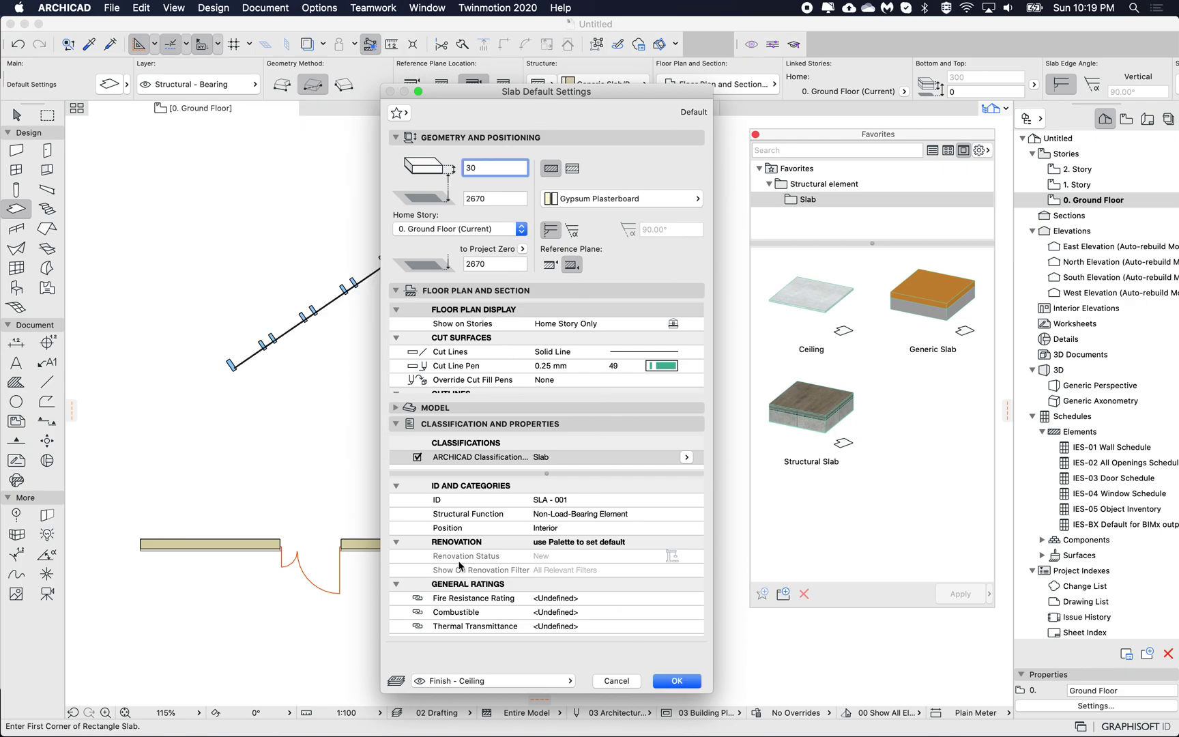
left_click(673, 681)
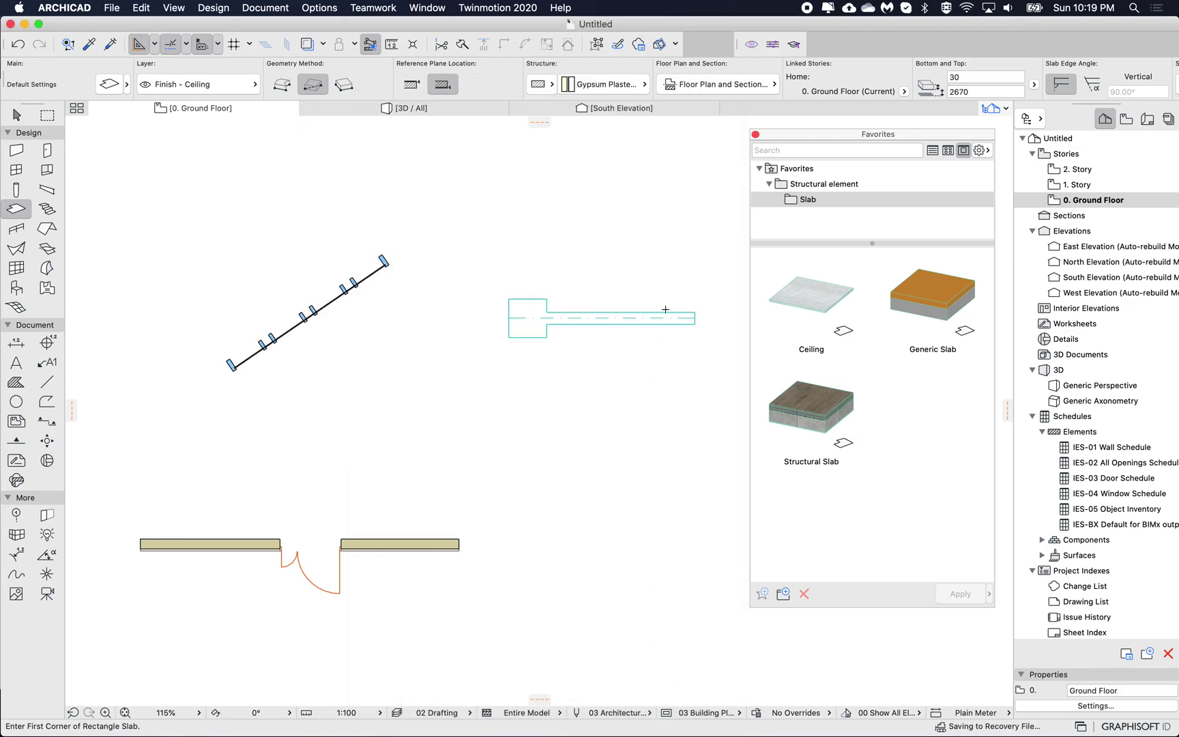
- Edit the Ceiling favorite, renaming it Ceiling Thick and setting its thickness to 300
left_click(814, 307)
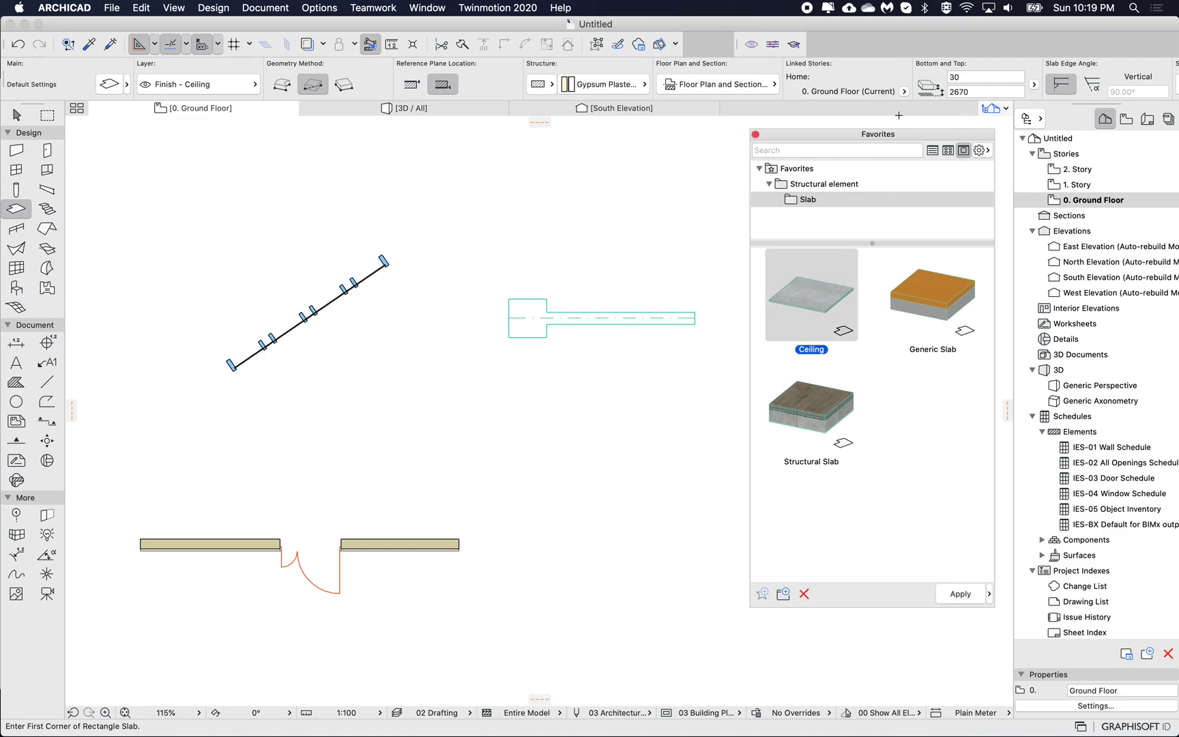
right_click(813, 298)
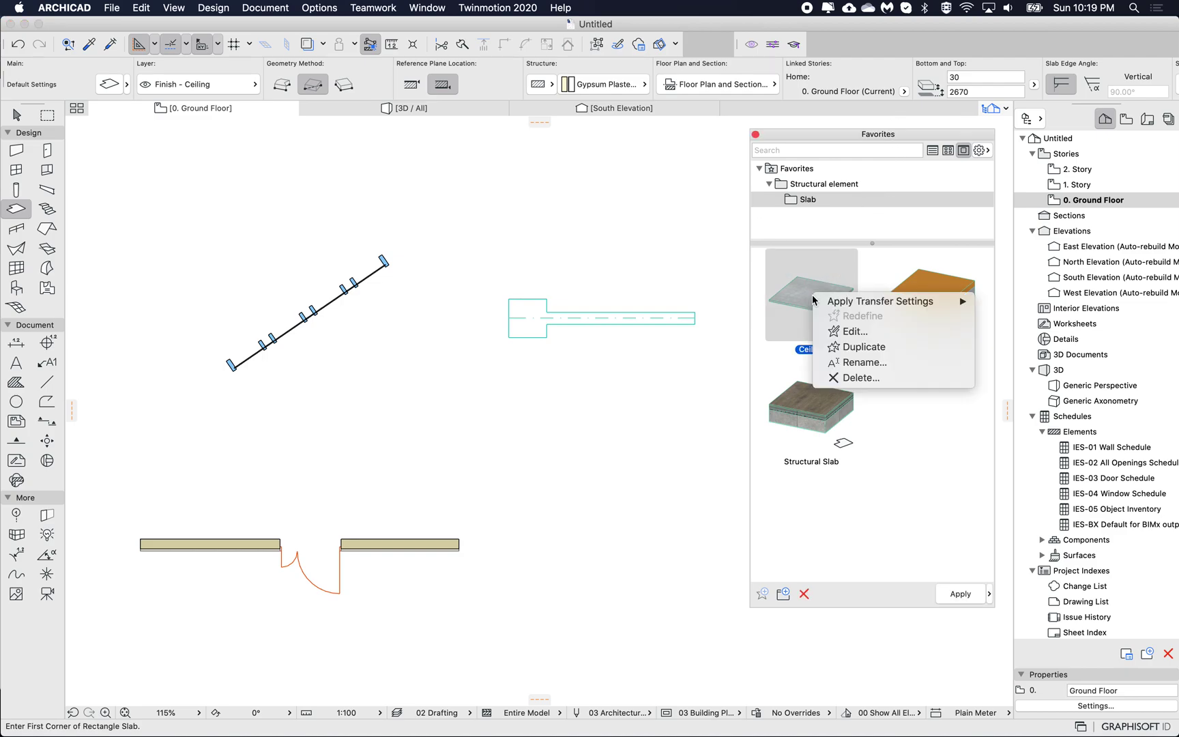
left_click(858, 333)
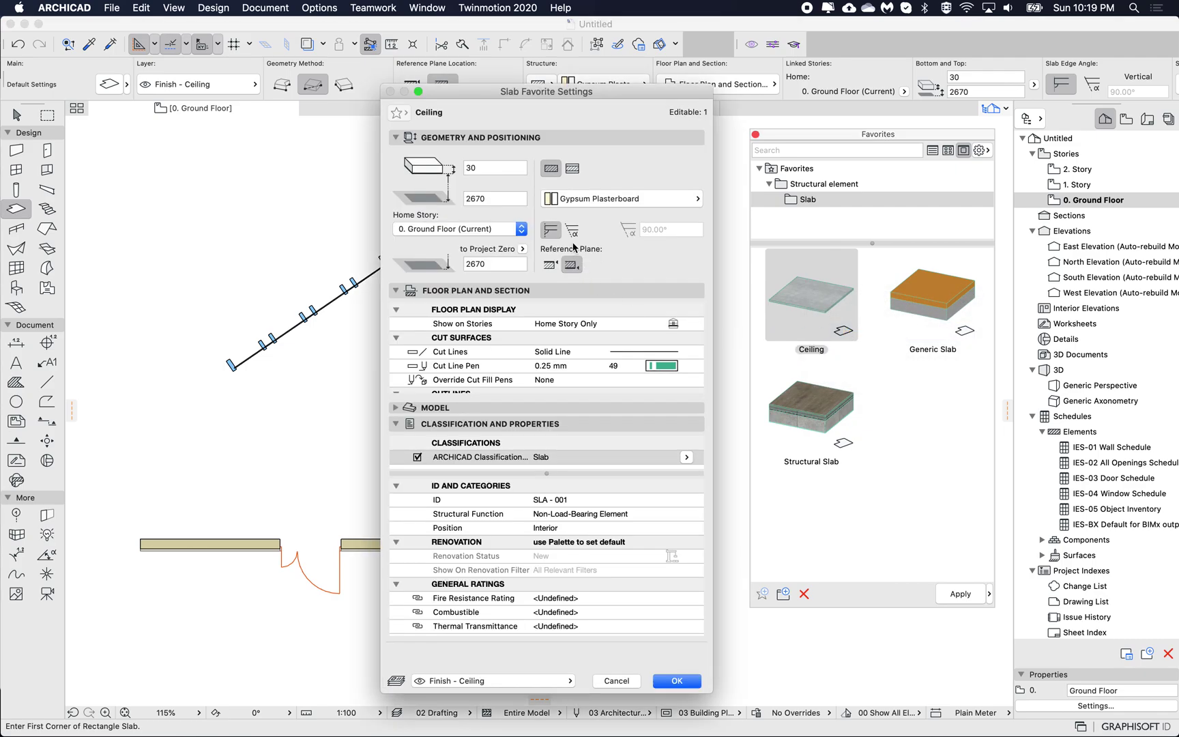
left_click_drag(585, 93, 589, 93)
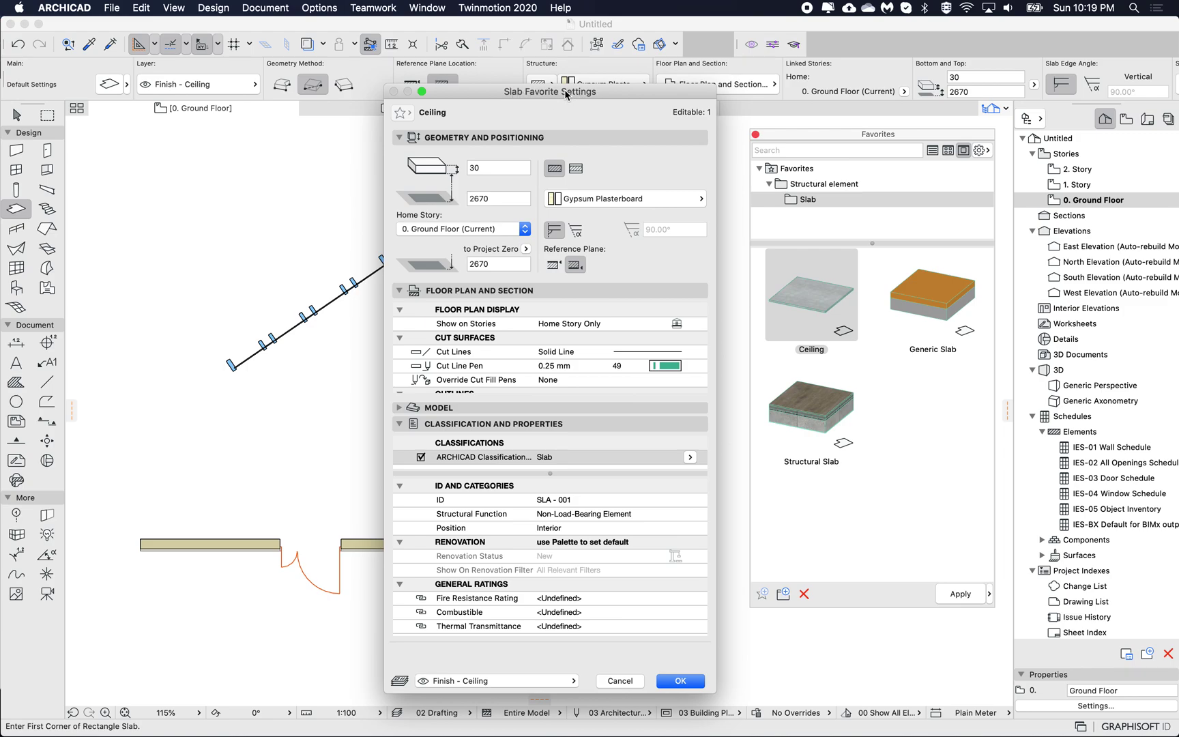
left_click(438, 112)
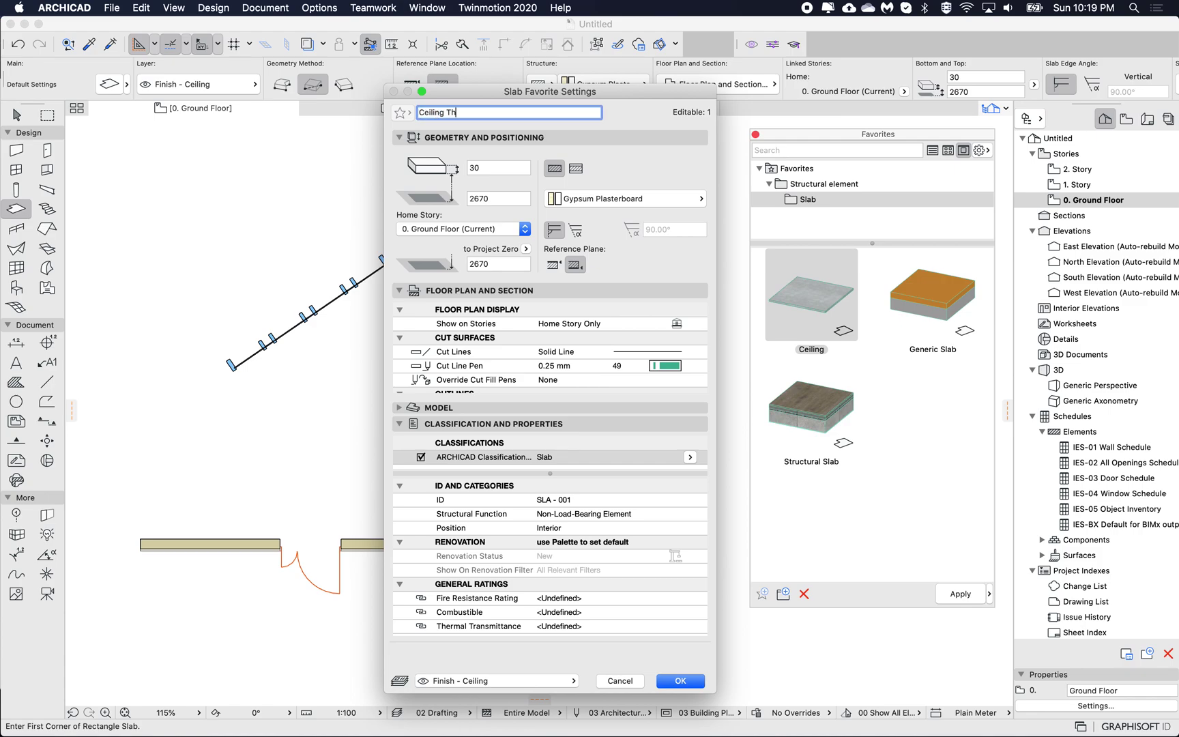
left_click(500, 171)
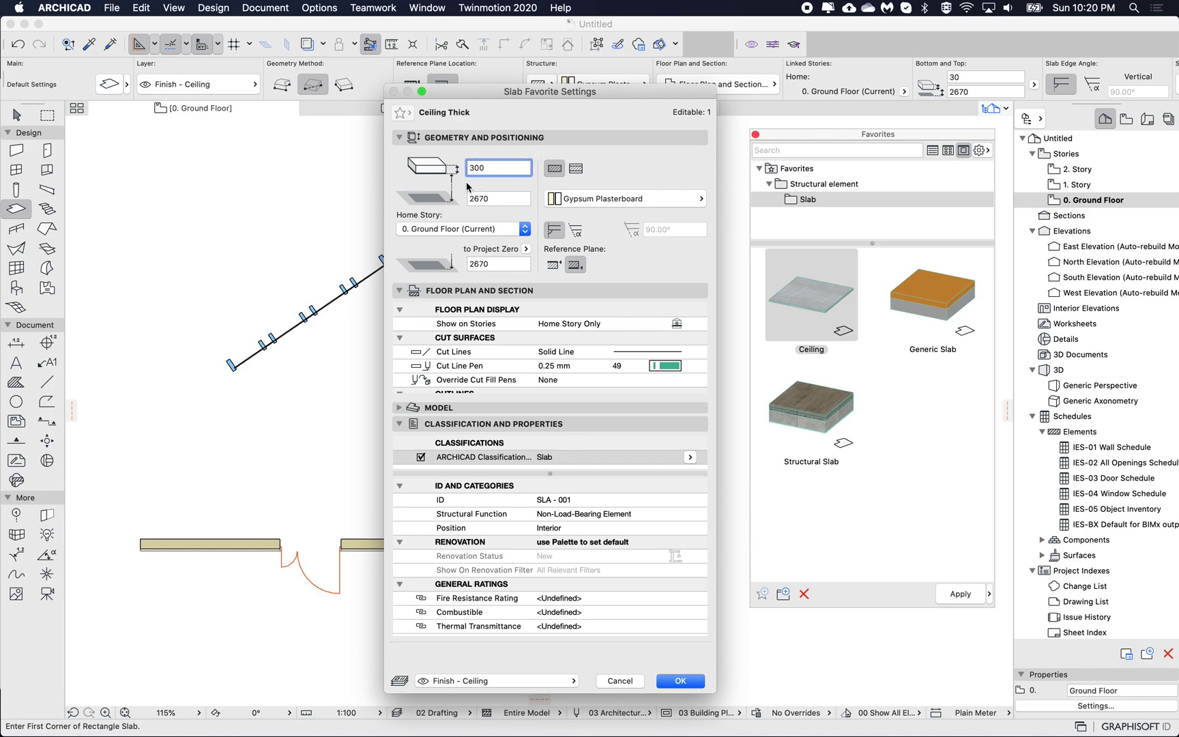
left_click(684, 682)
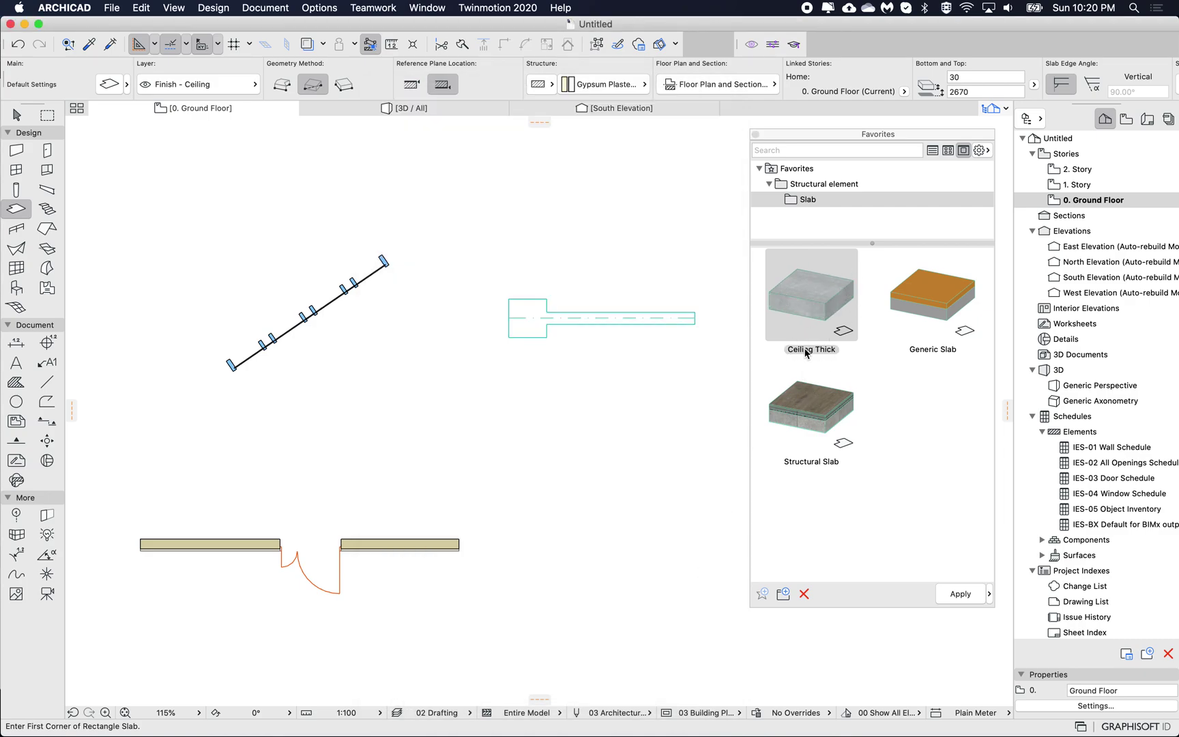
- Batch-edit Ceiling Thick, Generic Slab and Structural Slab to use uncut line pen 1
left_click(813, 295)
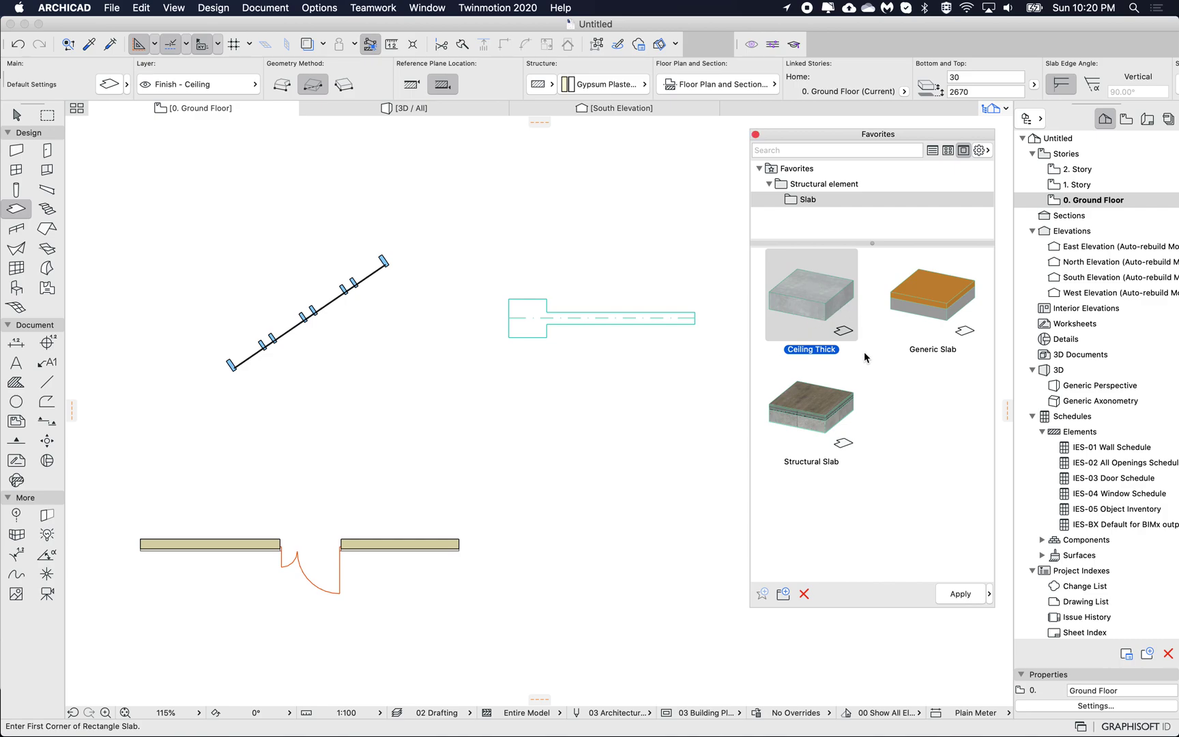
left_click(933, 301, "shift")
left_click(811, 404, "shift")
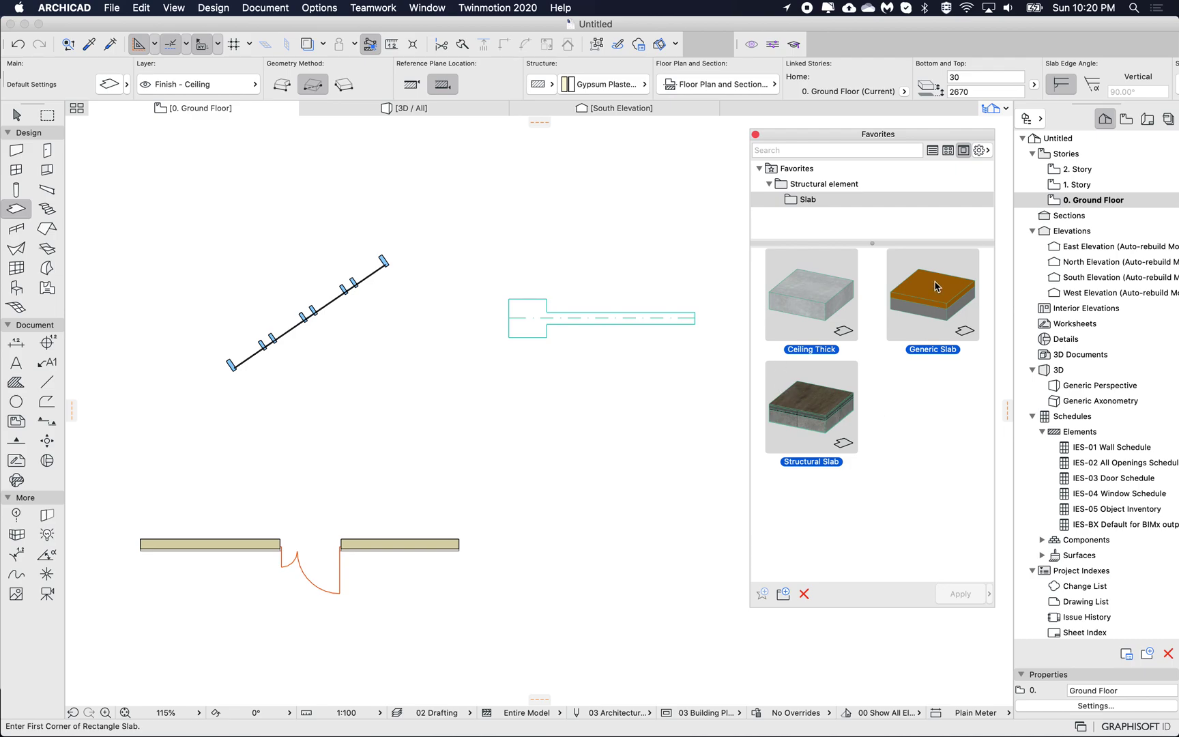
right_click(821, 294)
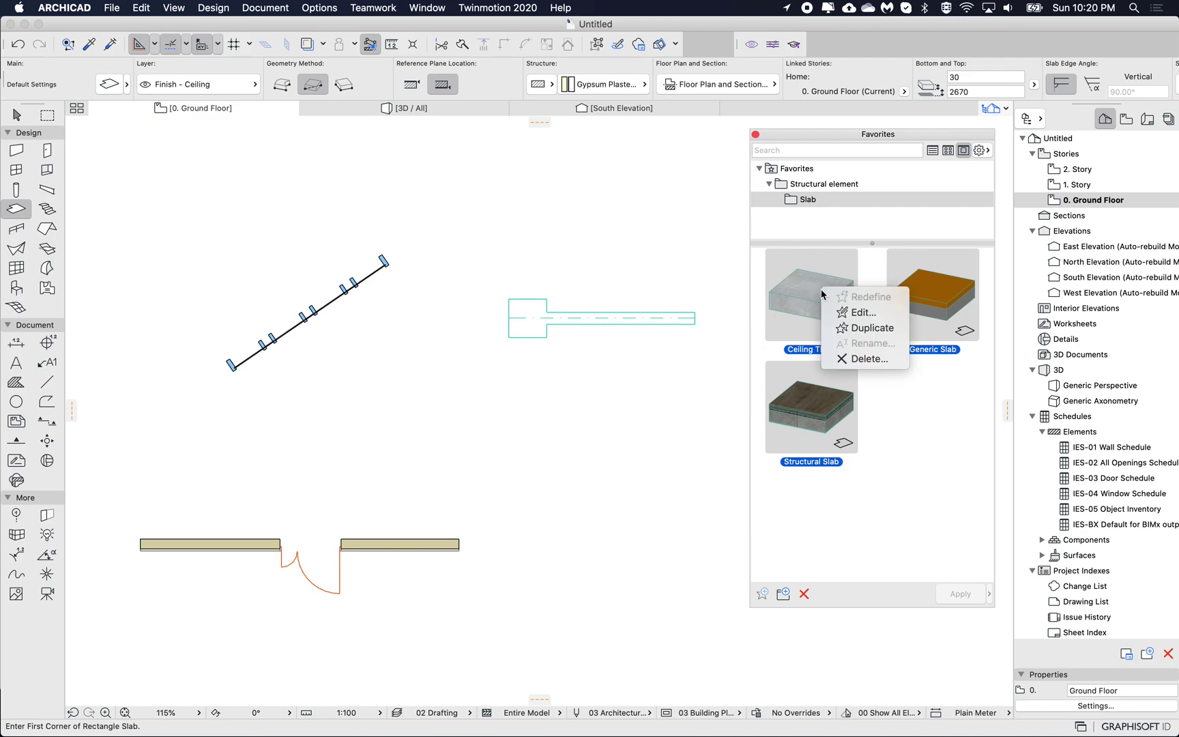
left_click(861, 312)
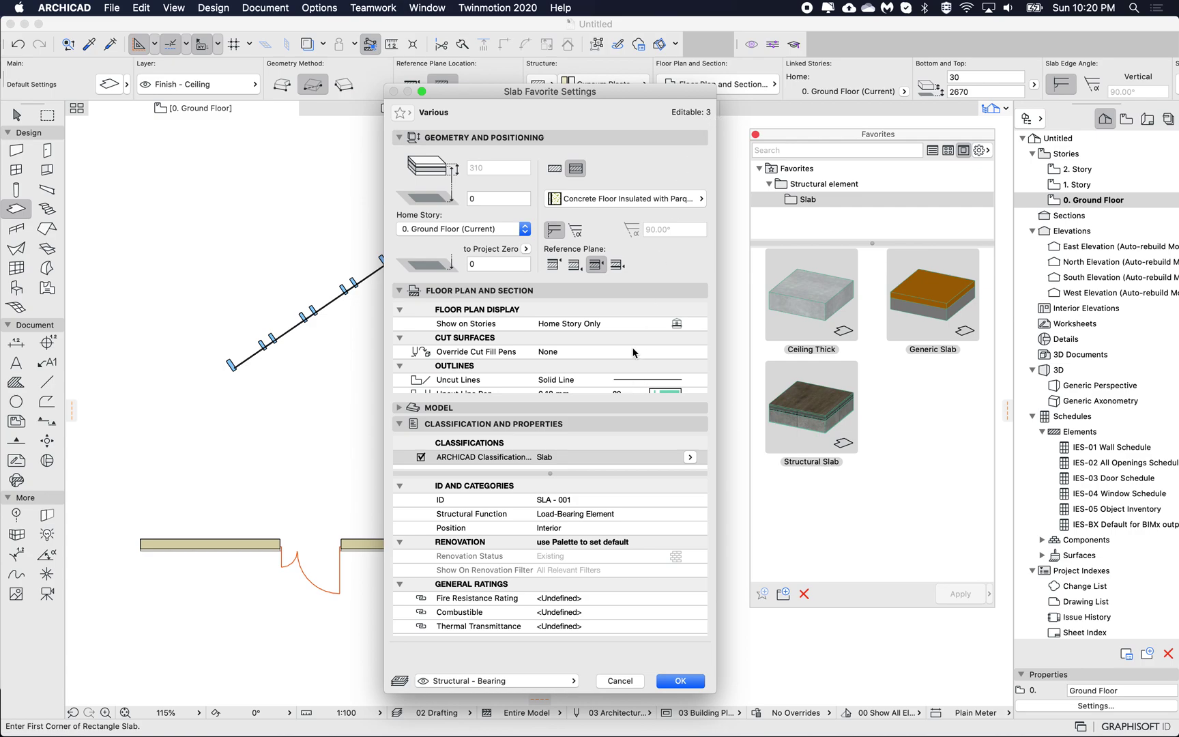
scroll(635, 355, "down", 3)
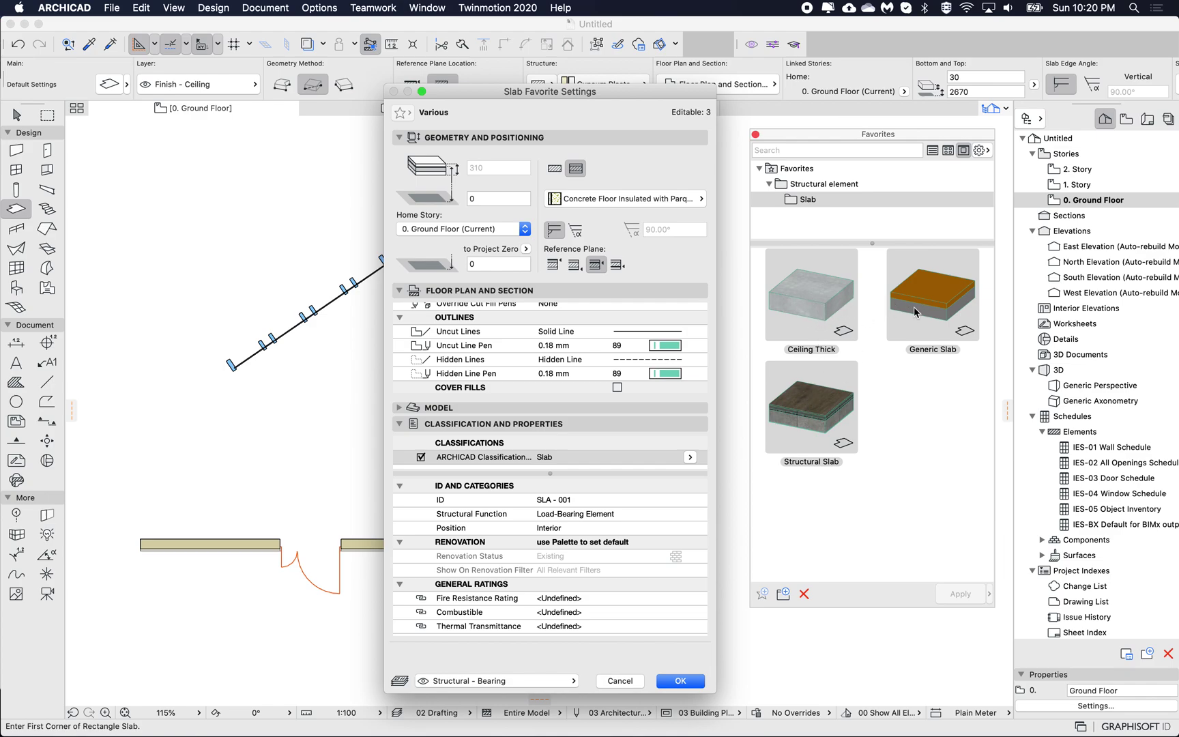
left_click(672, 343)
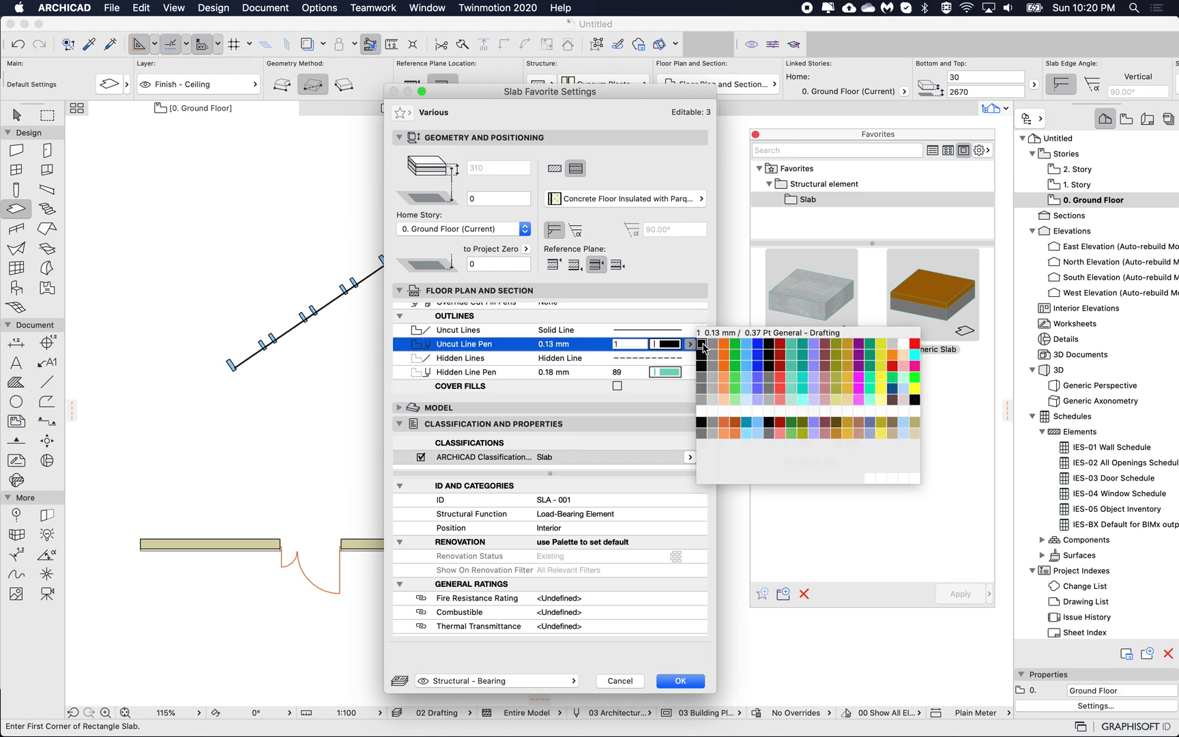
left_click(701, 344)
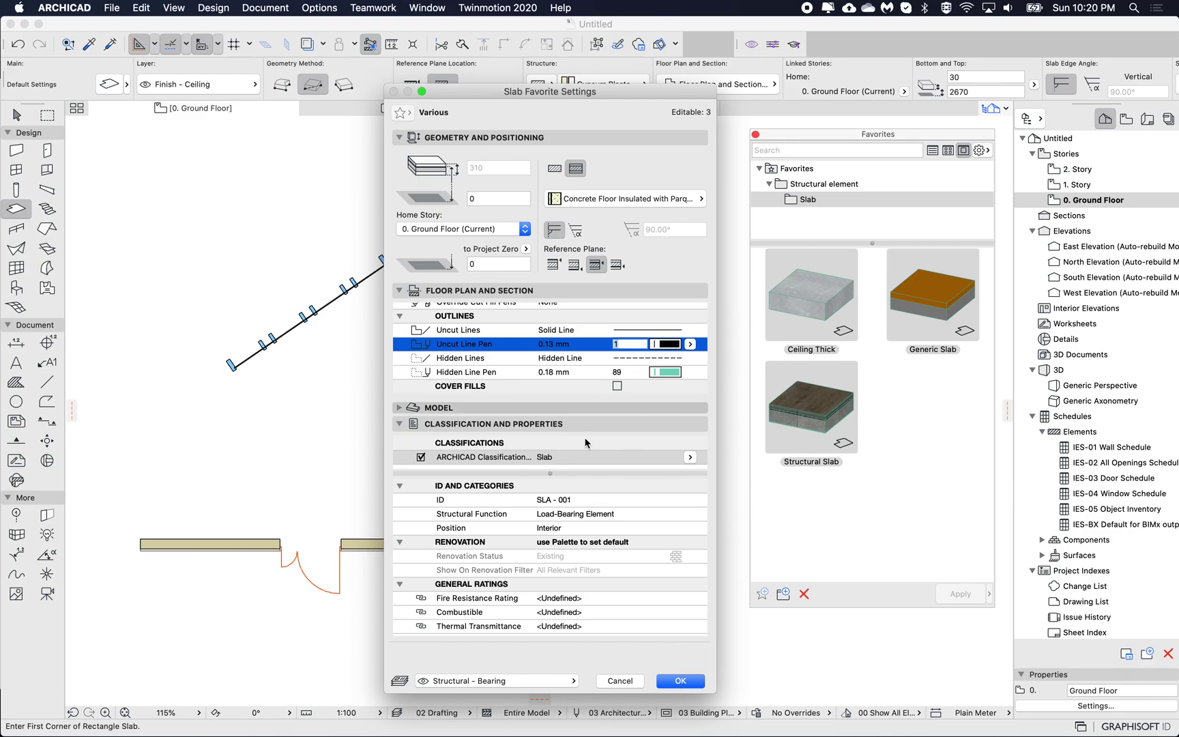
left_click(675, 682)
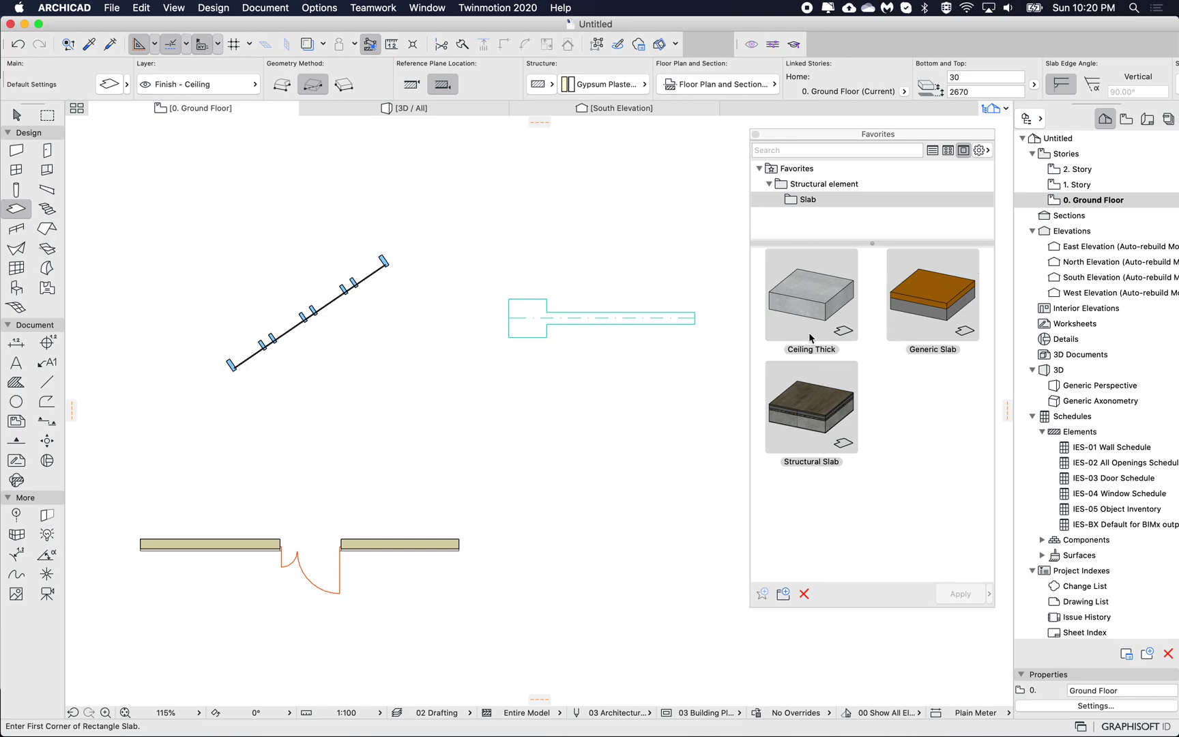
right_click(826, 380)
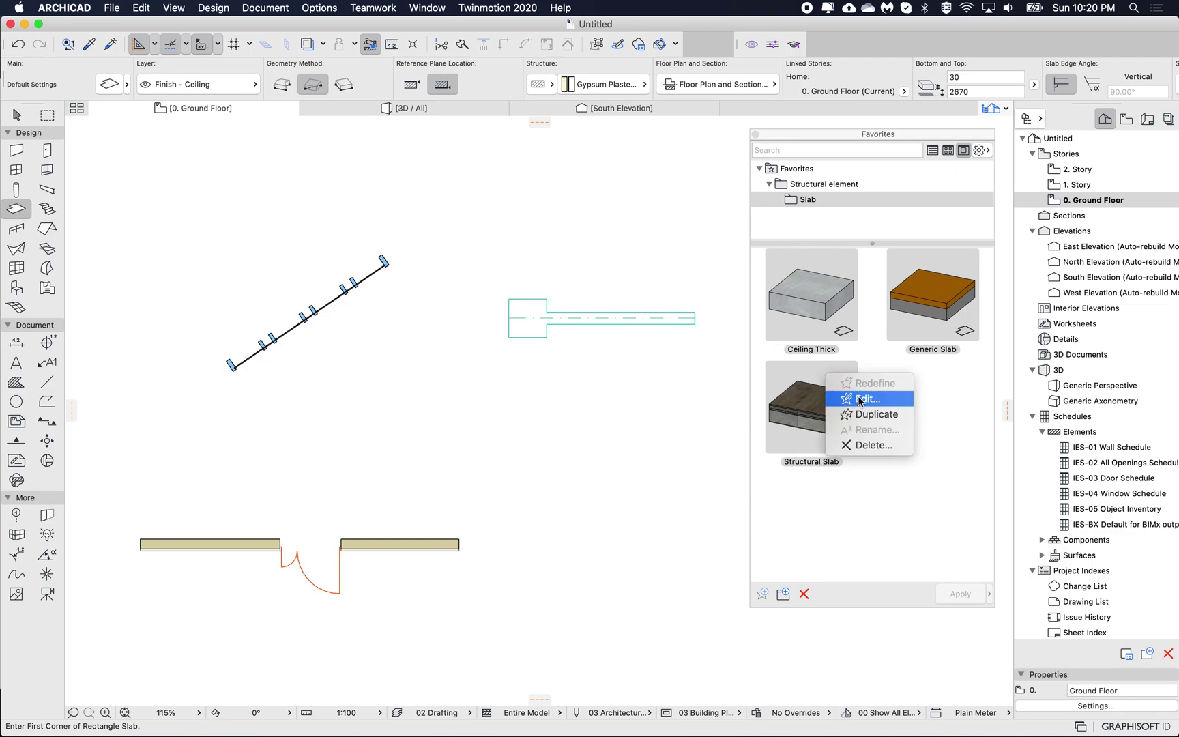
left_click(936, 400)
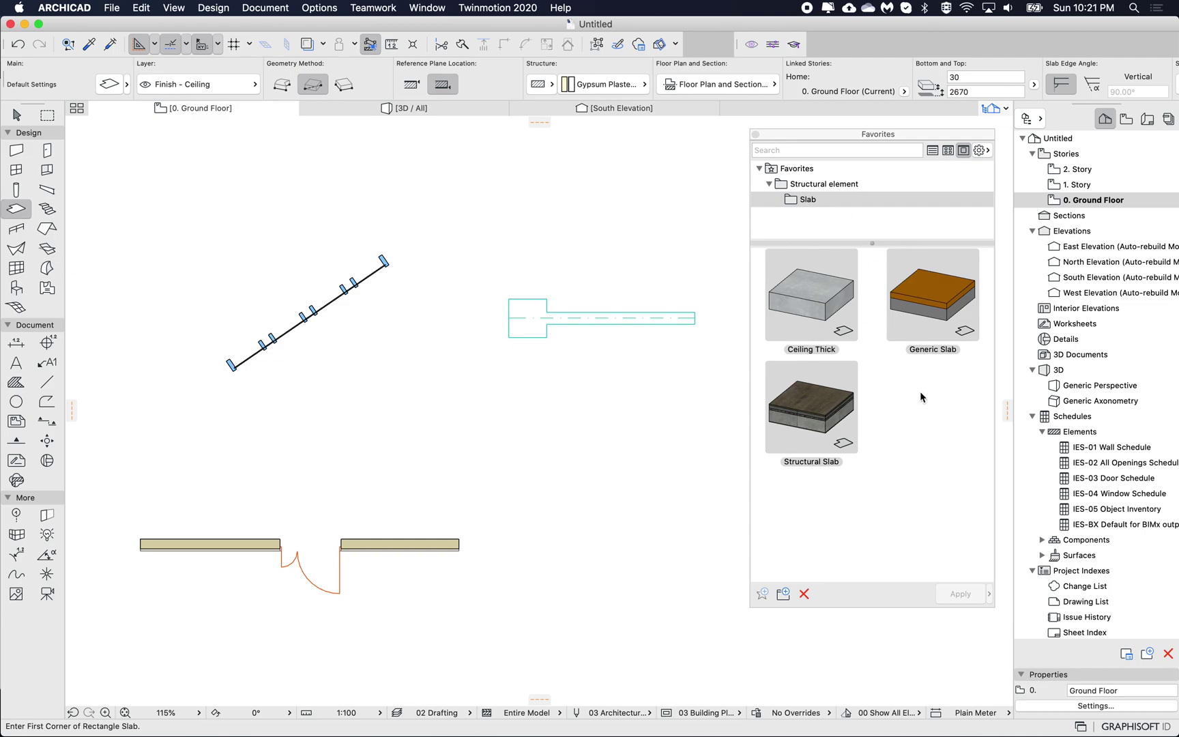
- With the Door tool active, open six Openings door favorites, Asymmetrical through Sliding Door, for joint editing
left_click(46, 151)
double_click(810, 297)
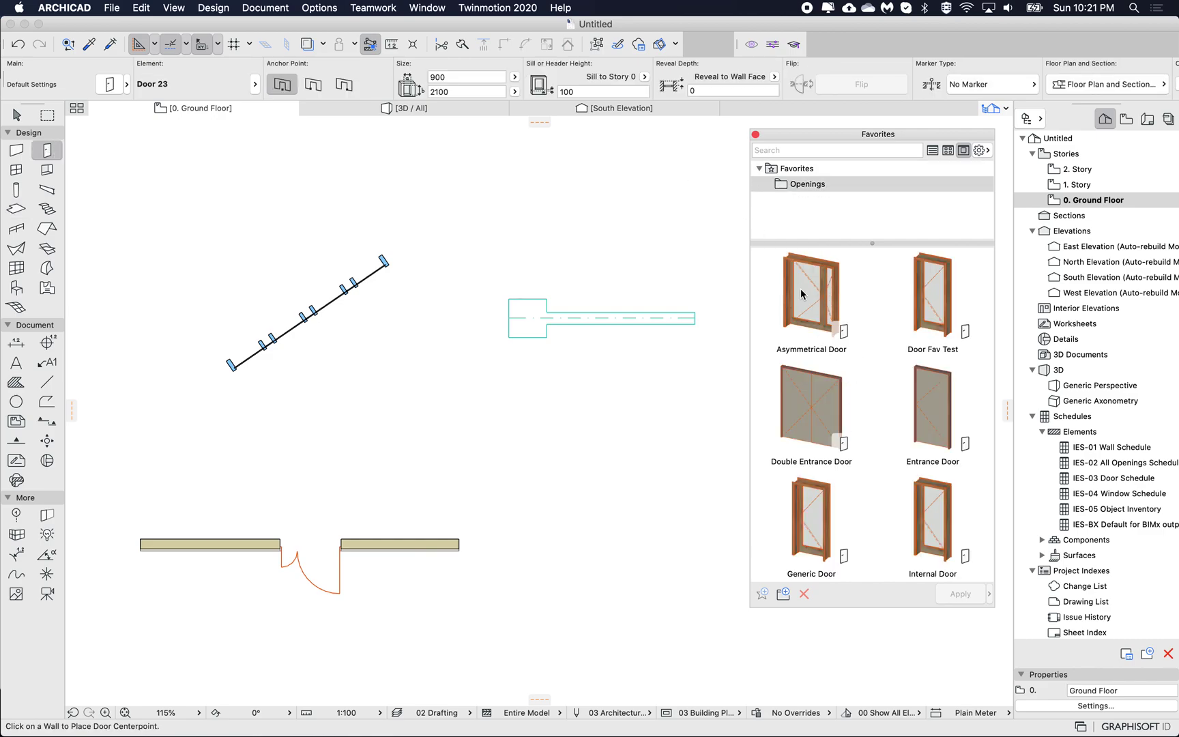
left_click(814, 288)
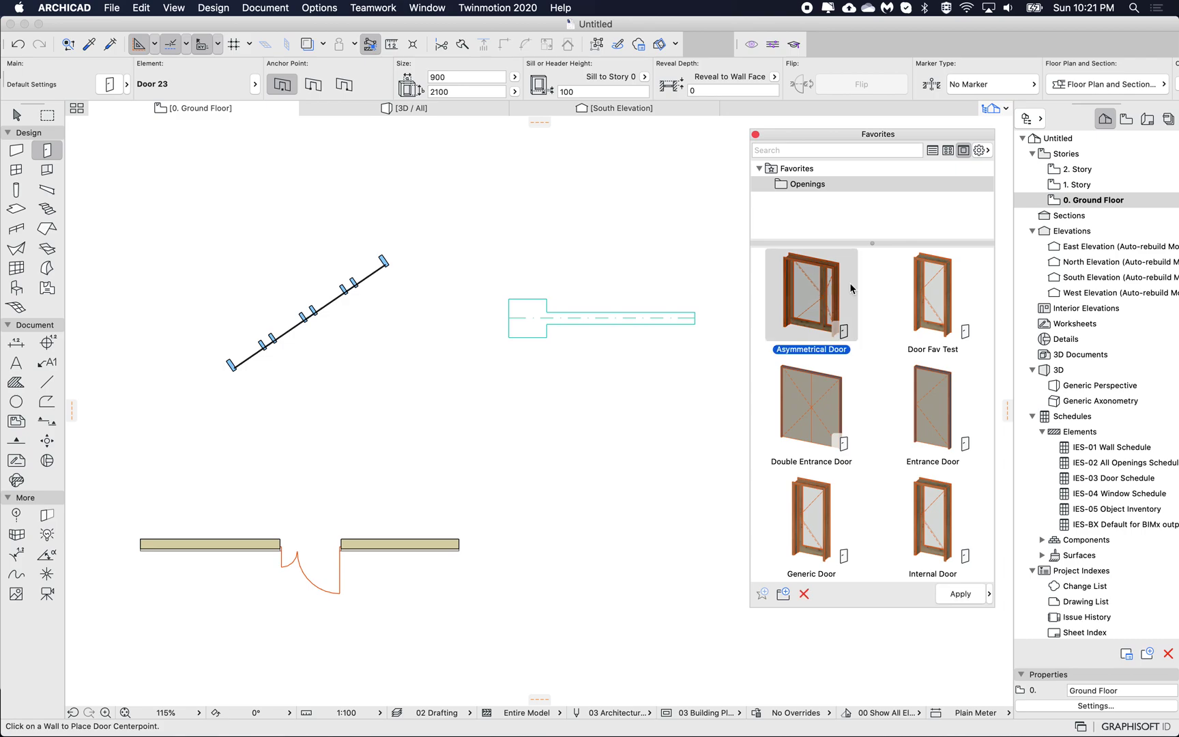
left_click(920, 292, "super")
left_click(932, 508, "super")
left_click(795, 506, "super")
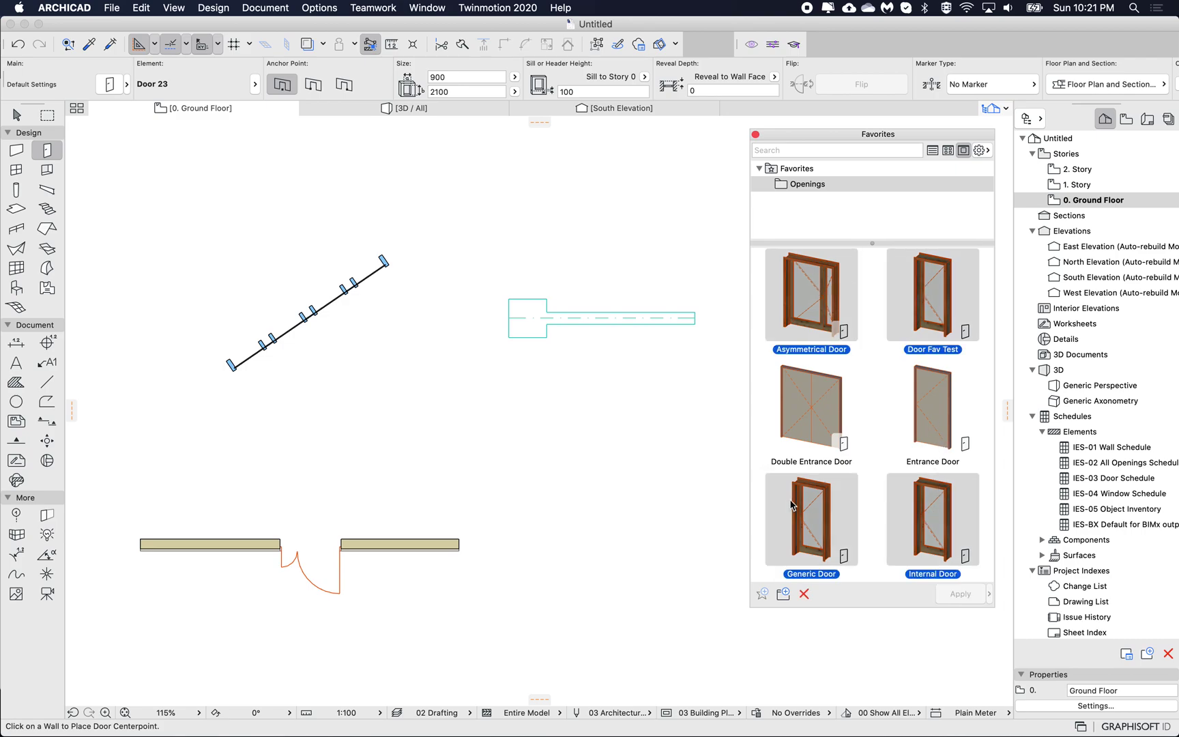
scroll(826, 528, "down", 2)
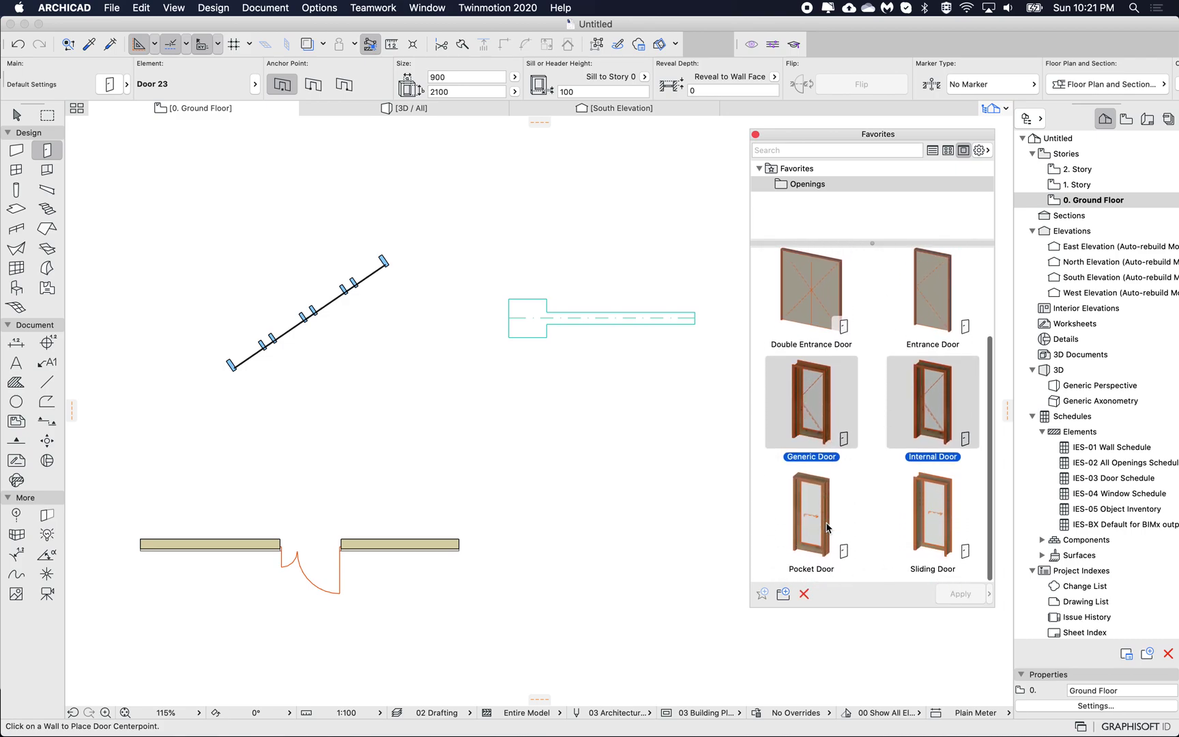
left_click(817, 524, "super")
left_click(935, 509, "super")
right_click(935, 509)
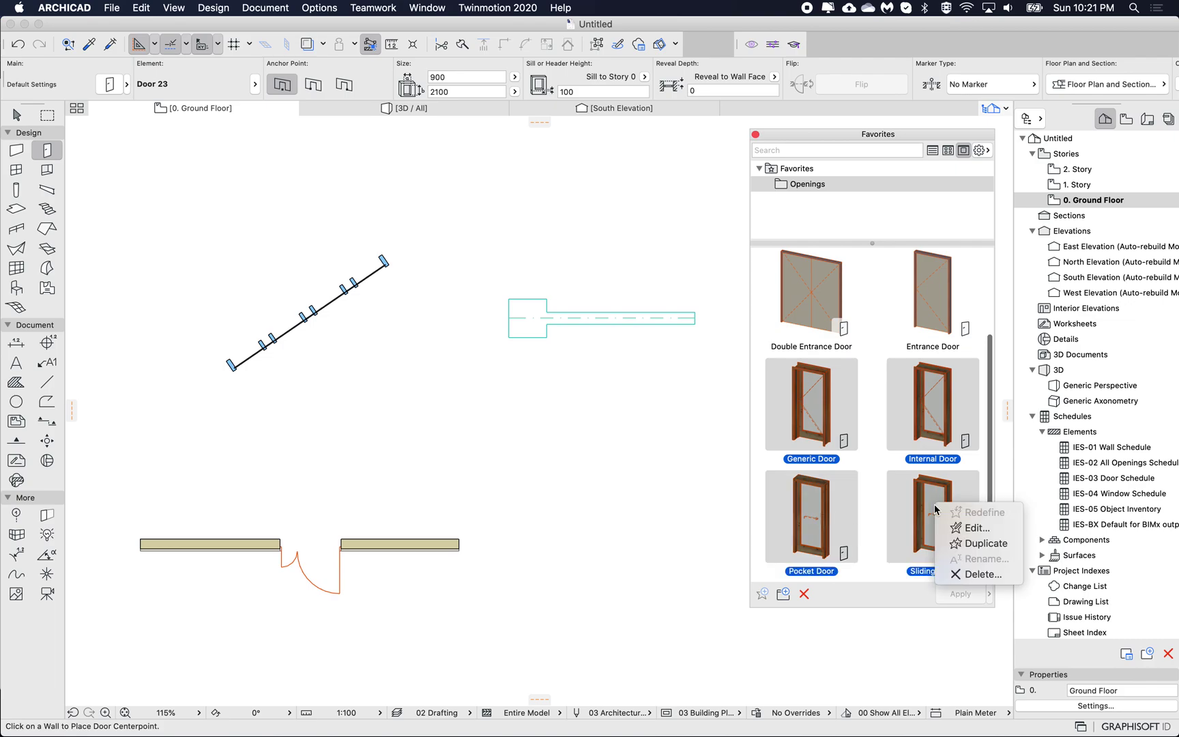
left_click(967, 526)
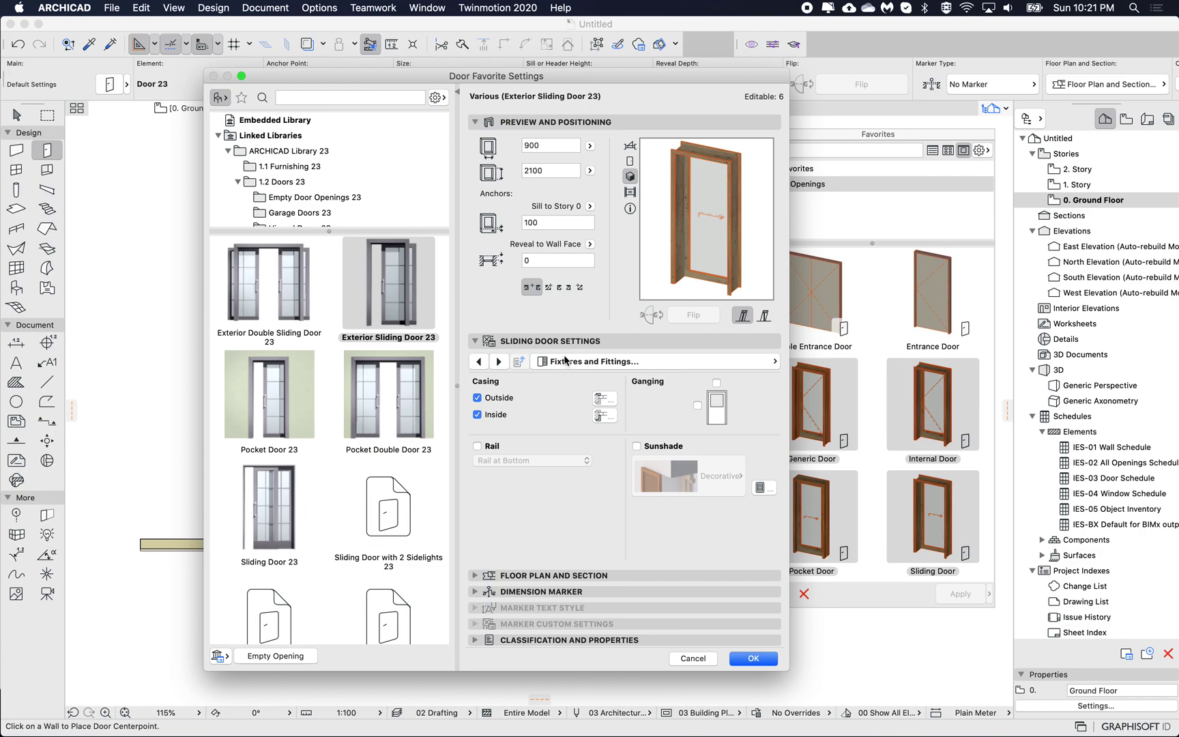
left_click(570, 361)
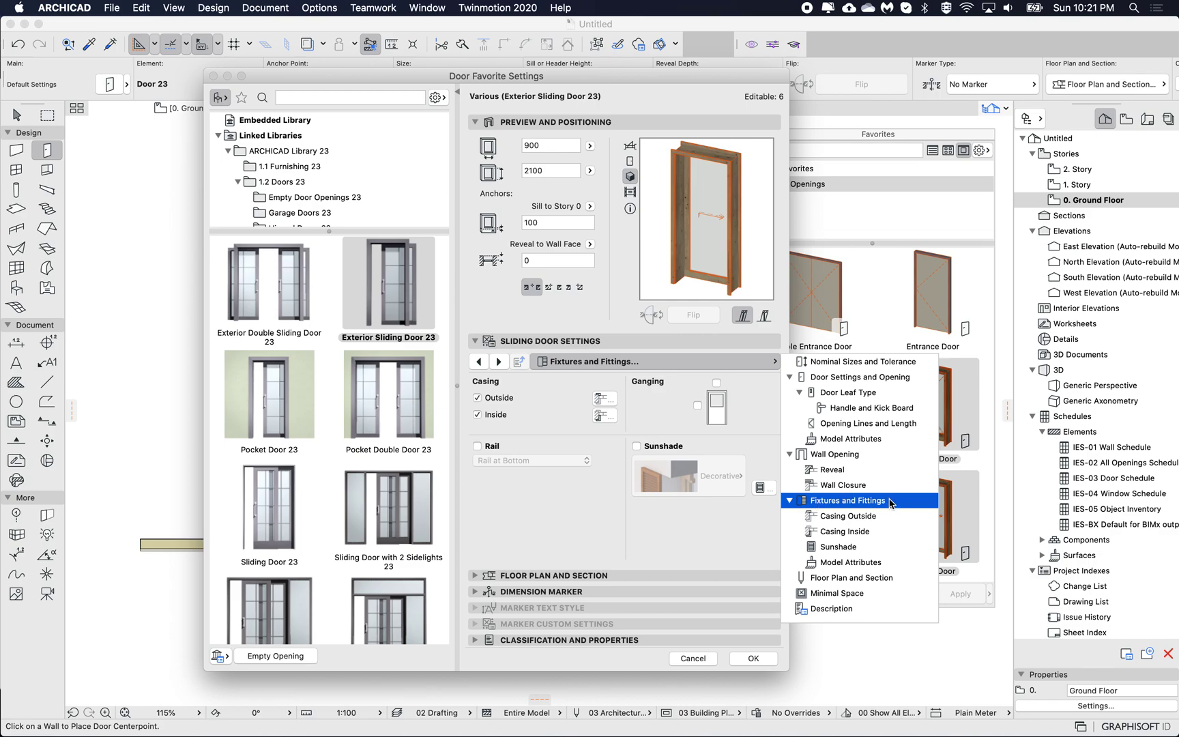
- Under Fixtures and Fittings, turn off Outside and Inside casing for the six door favorites
left_click(529, 507)
left_click(477, 398)
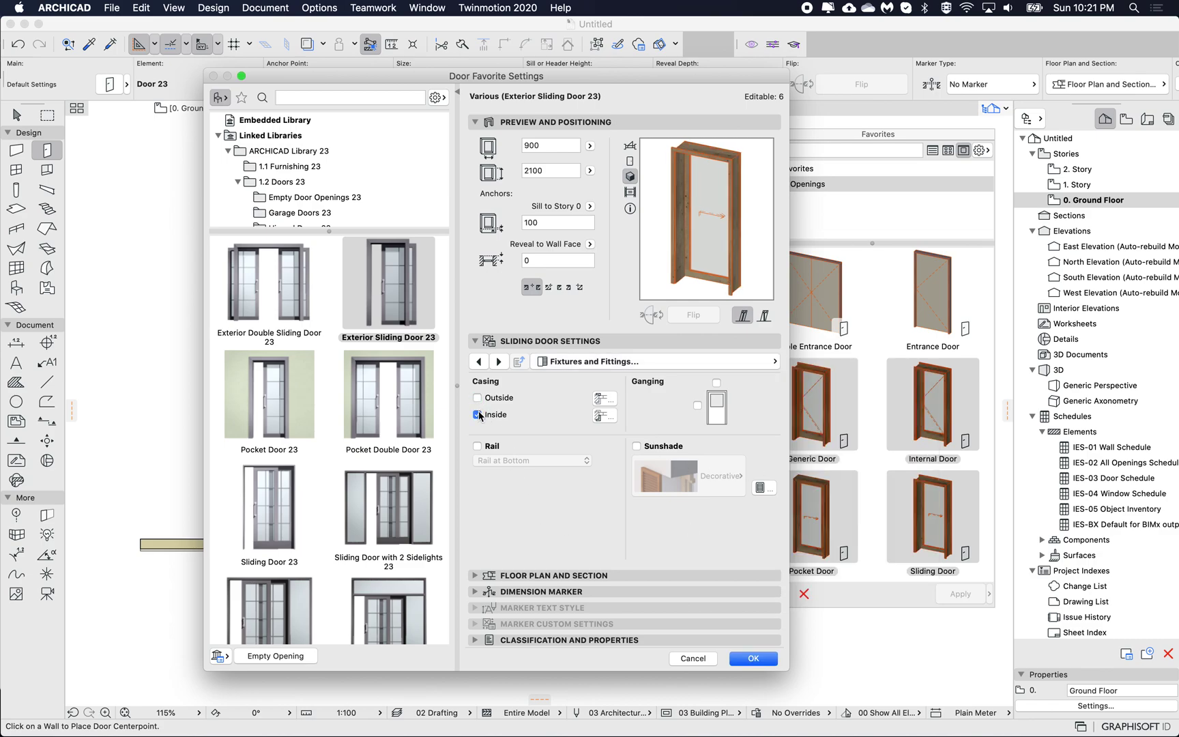
left_click(478, 415)
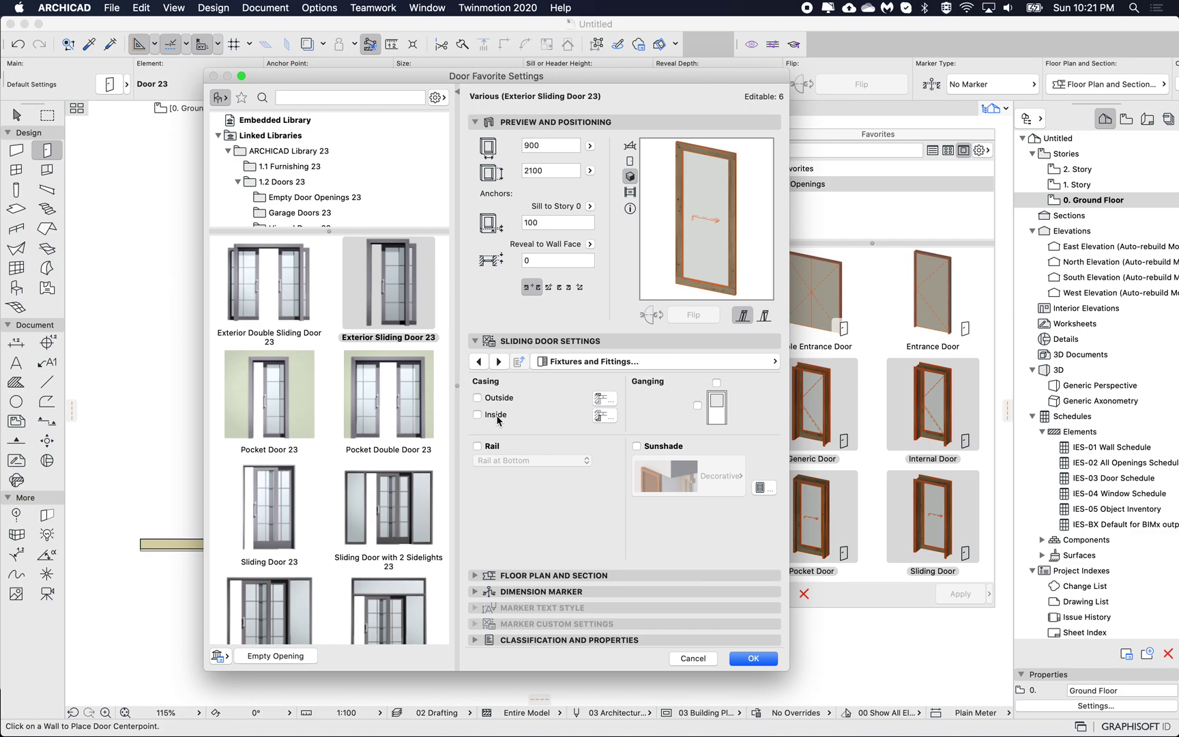
left_click(752, 658)
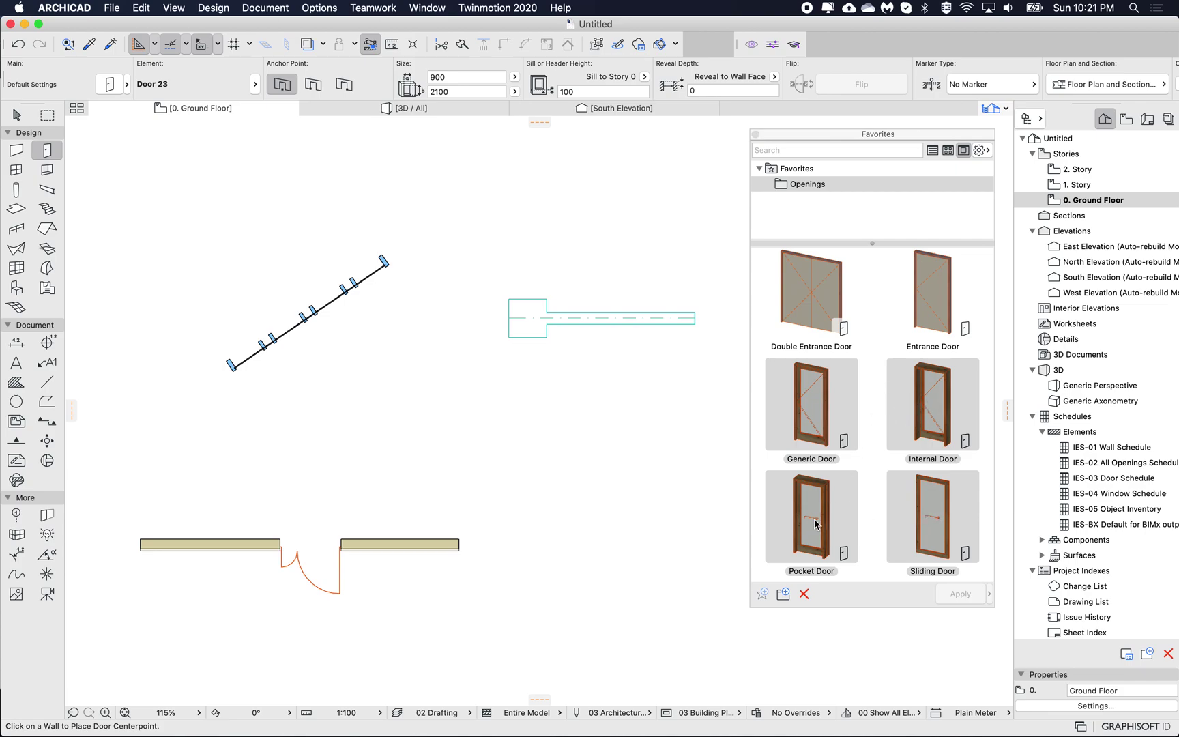
scroll(878, 411, "up", 3)
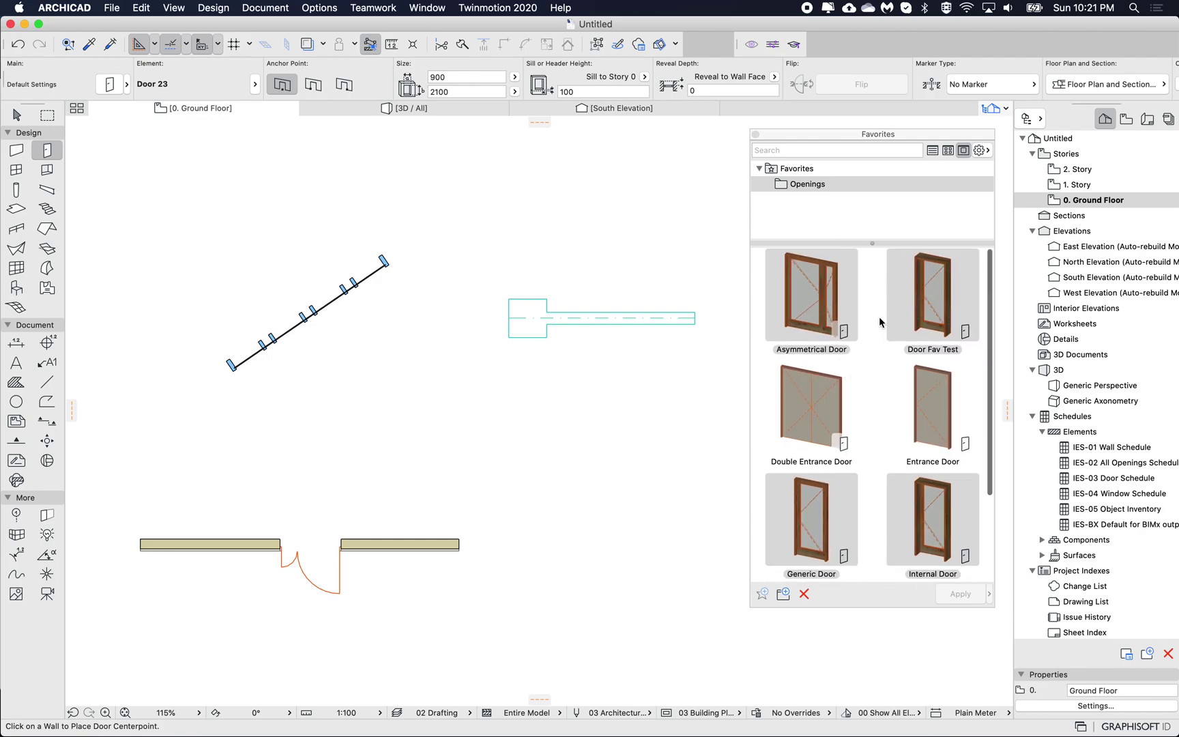
left_click(873, 272)
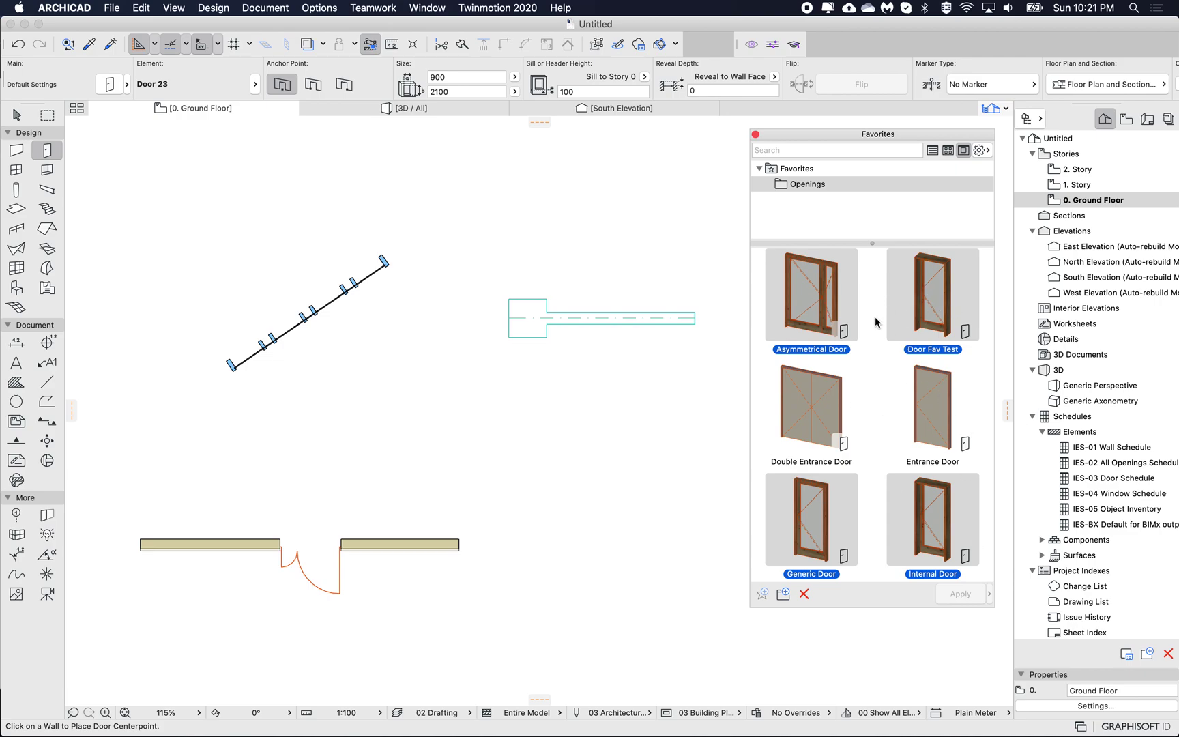
left_click(859, 383)
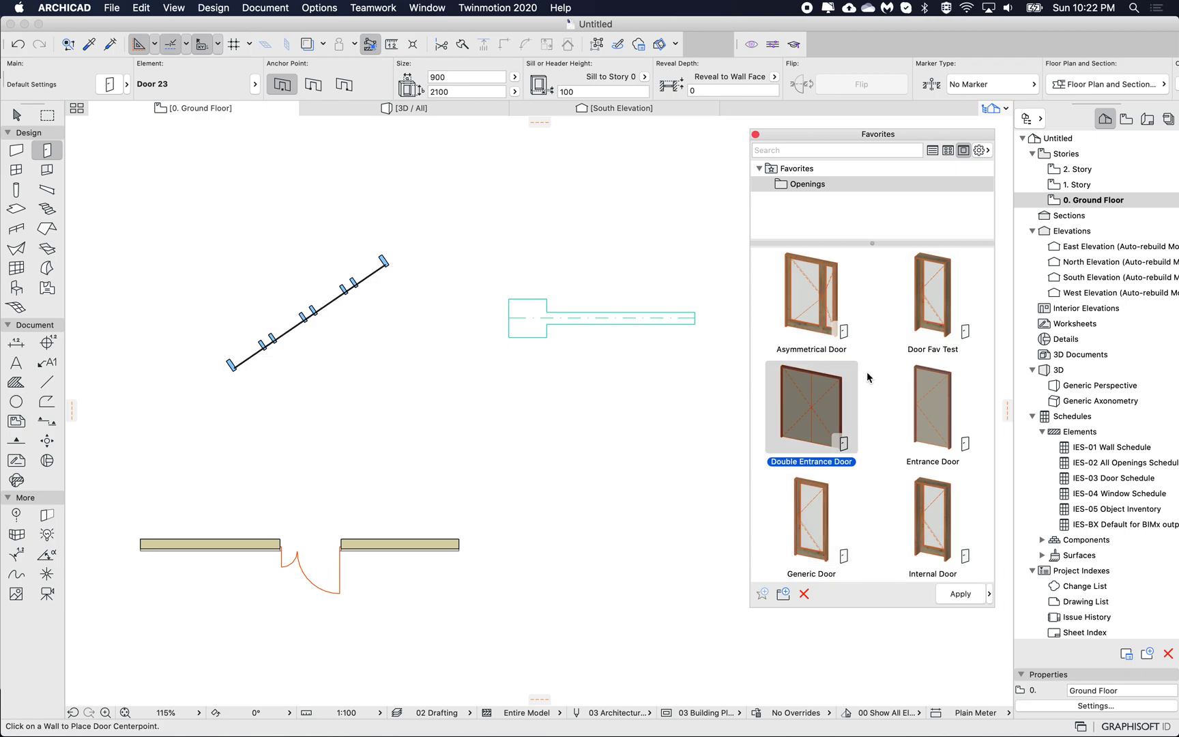
scroll(873, 382, "down", 3)
scroll(880, 397, "up", 4)
left_click_drag(896, 132, 895, 132)
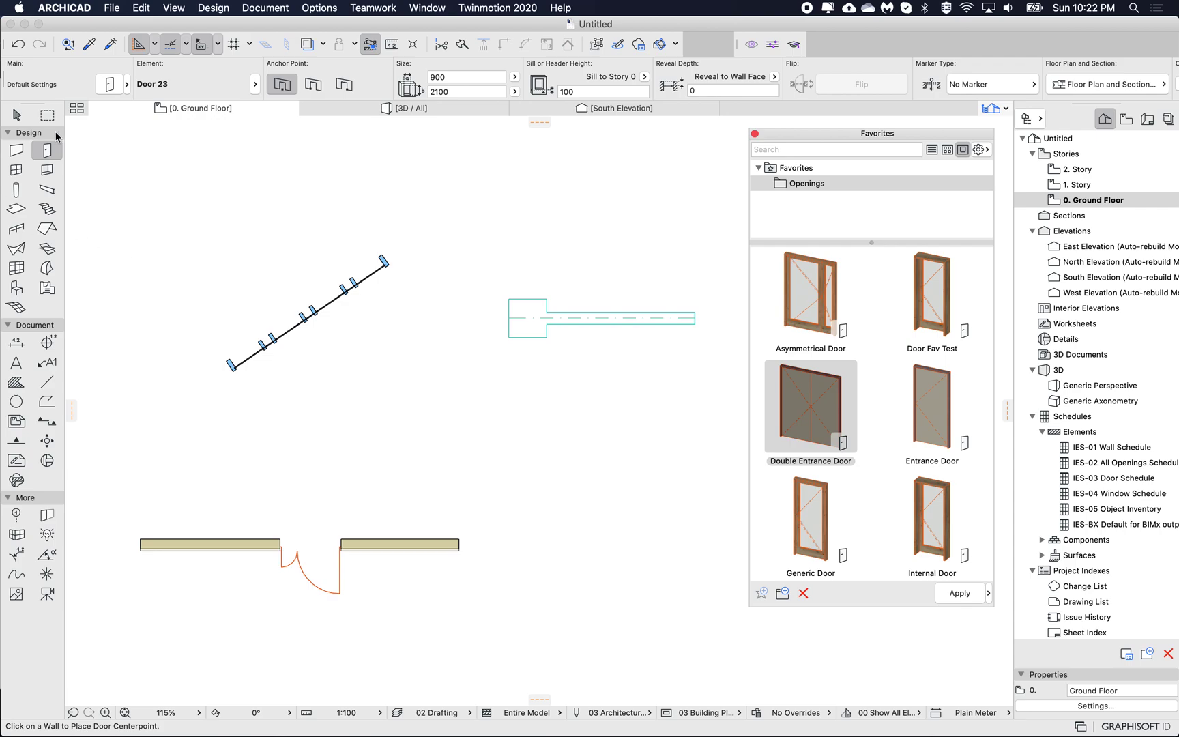
double_click(46, 150)
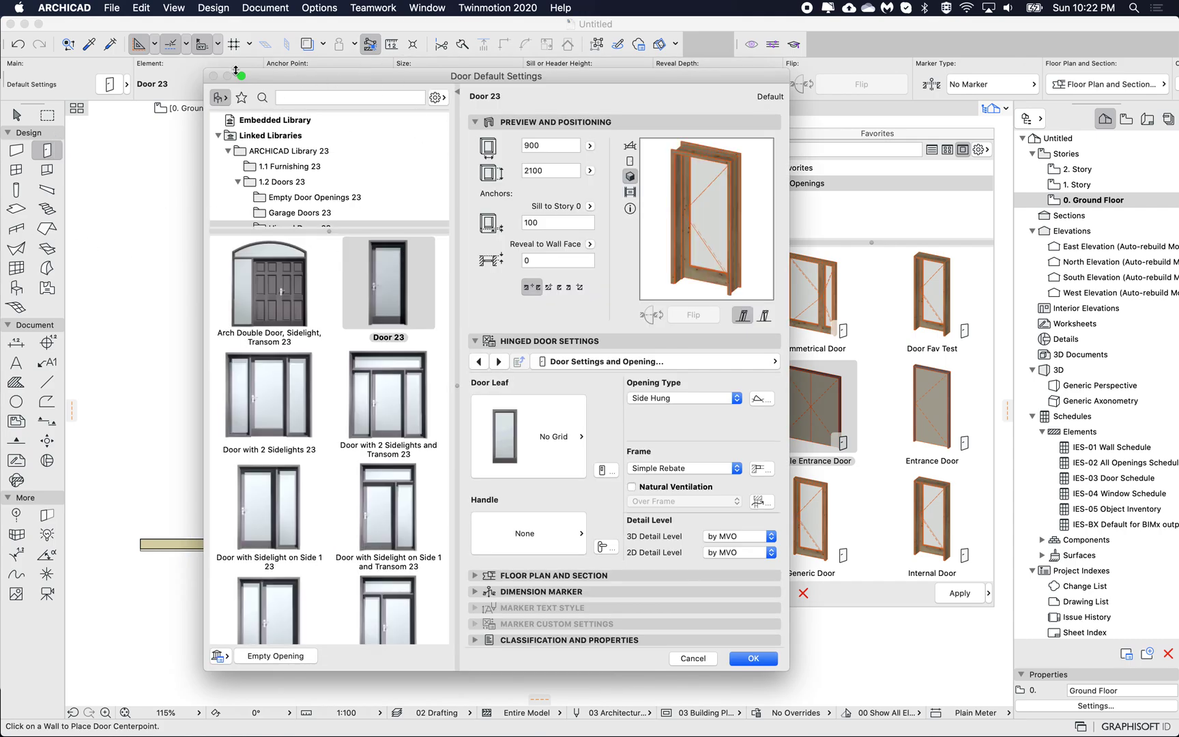
- Load the Asymmetrical Door favorite and try a narrow leaf width of 200
left_click(241, 97)
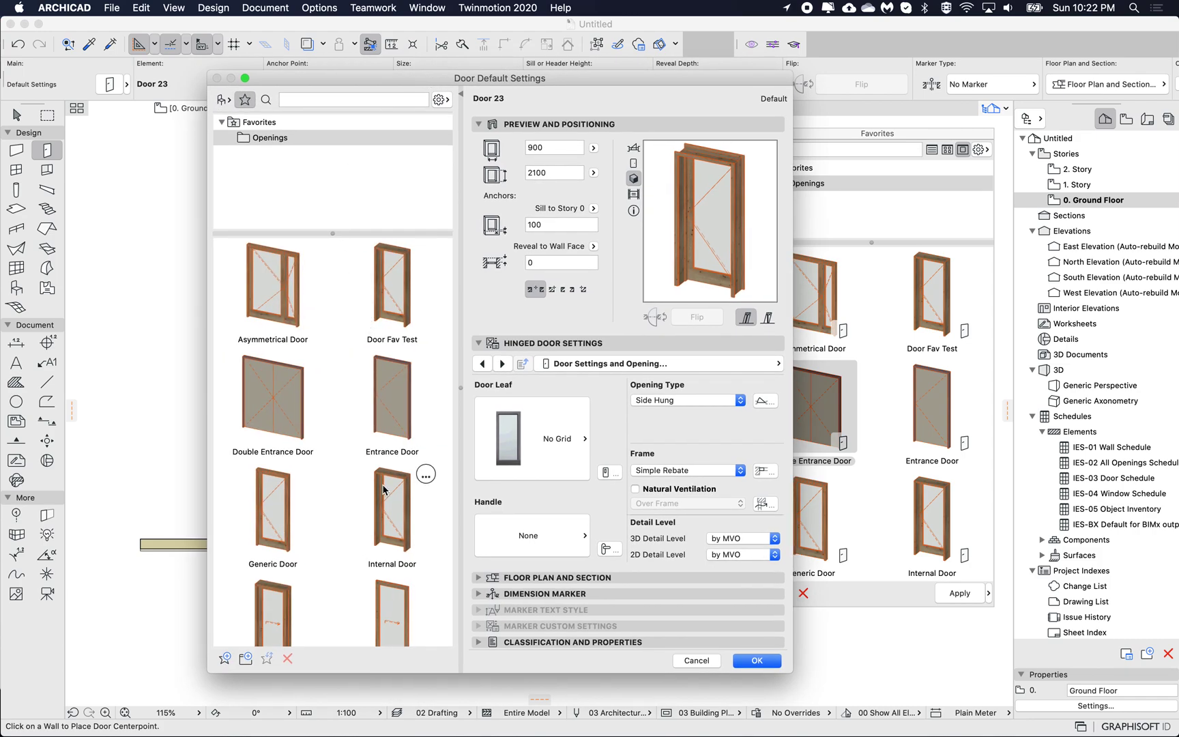
left_click(270, 289)
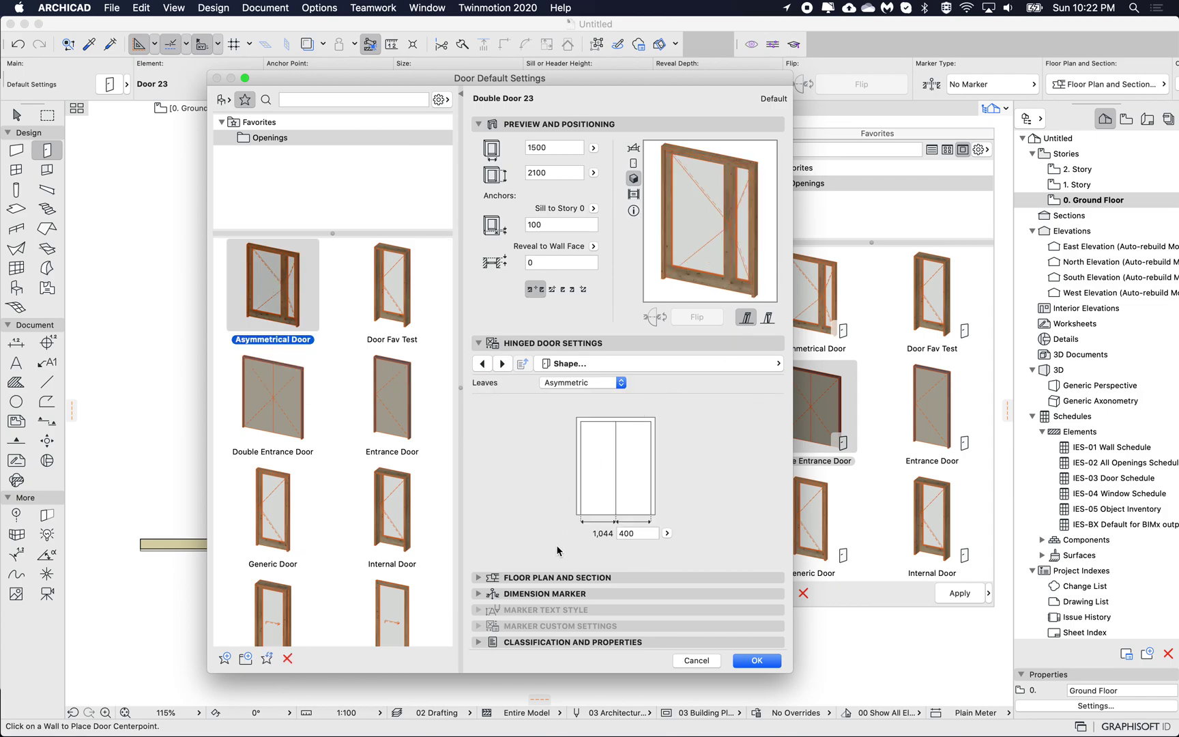
left_click(633, 533)
type("2")
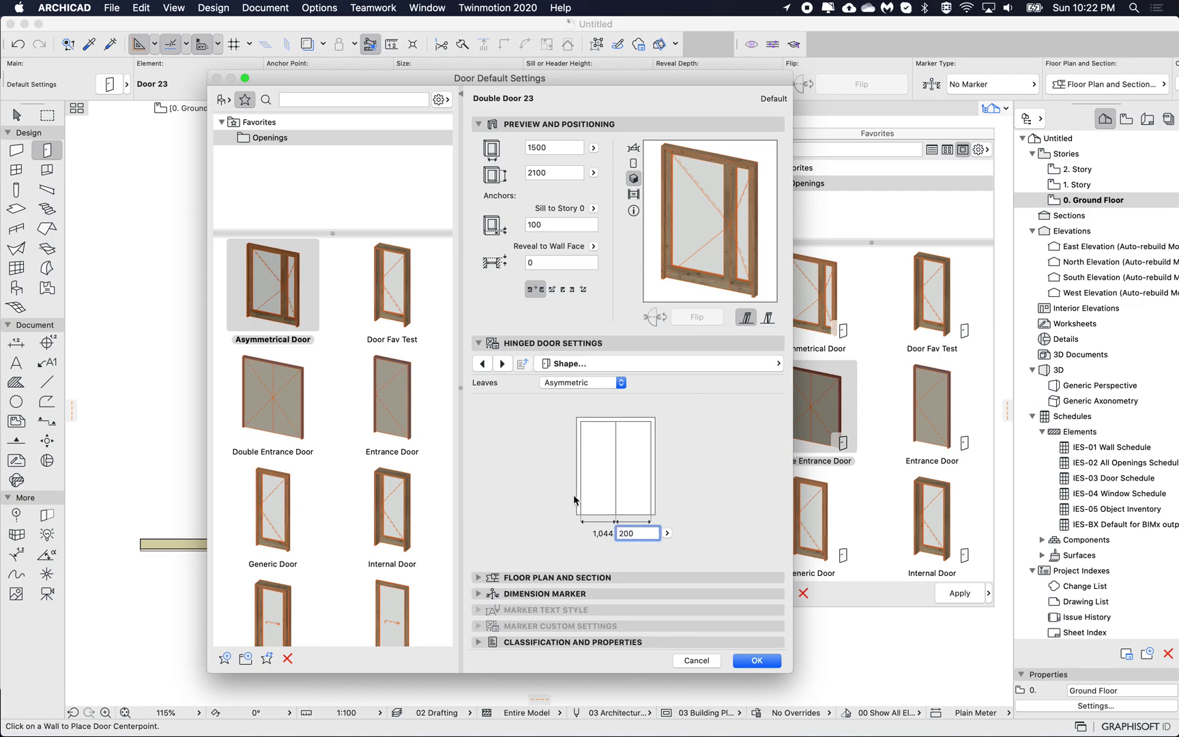
key("Tab")
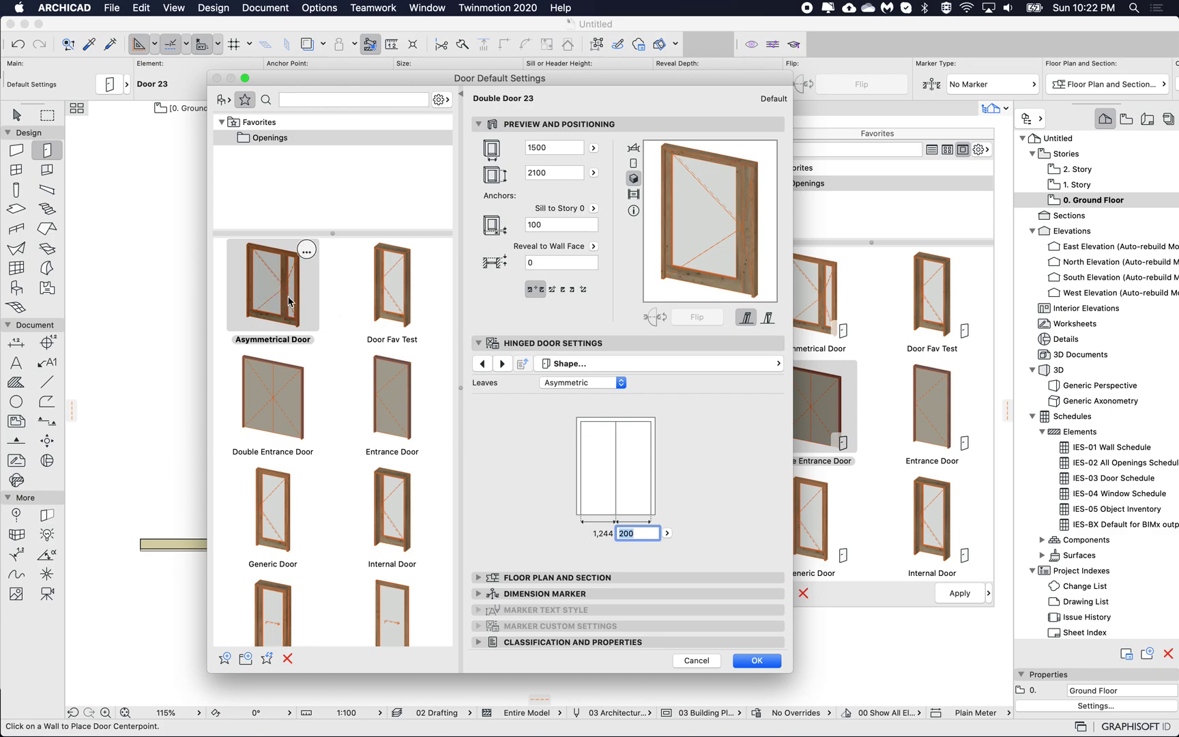
mouse_move(287, 286)
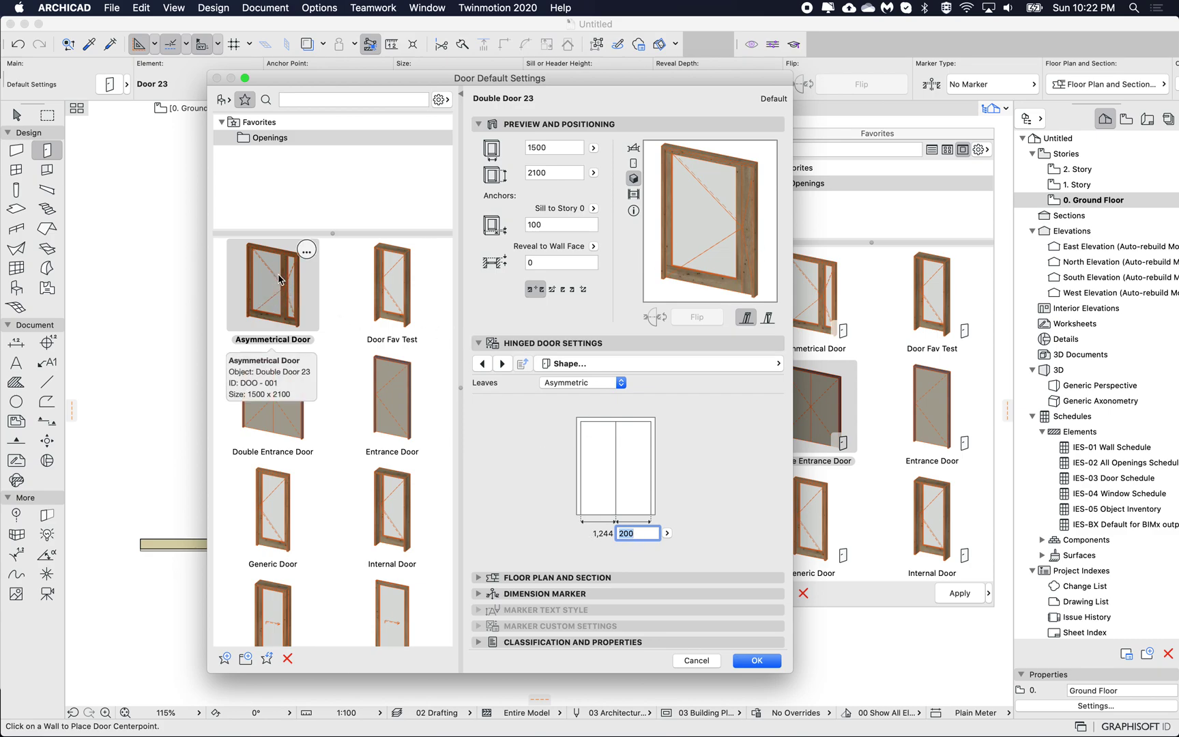
right_click(279, 278)
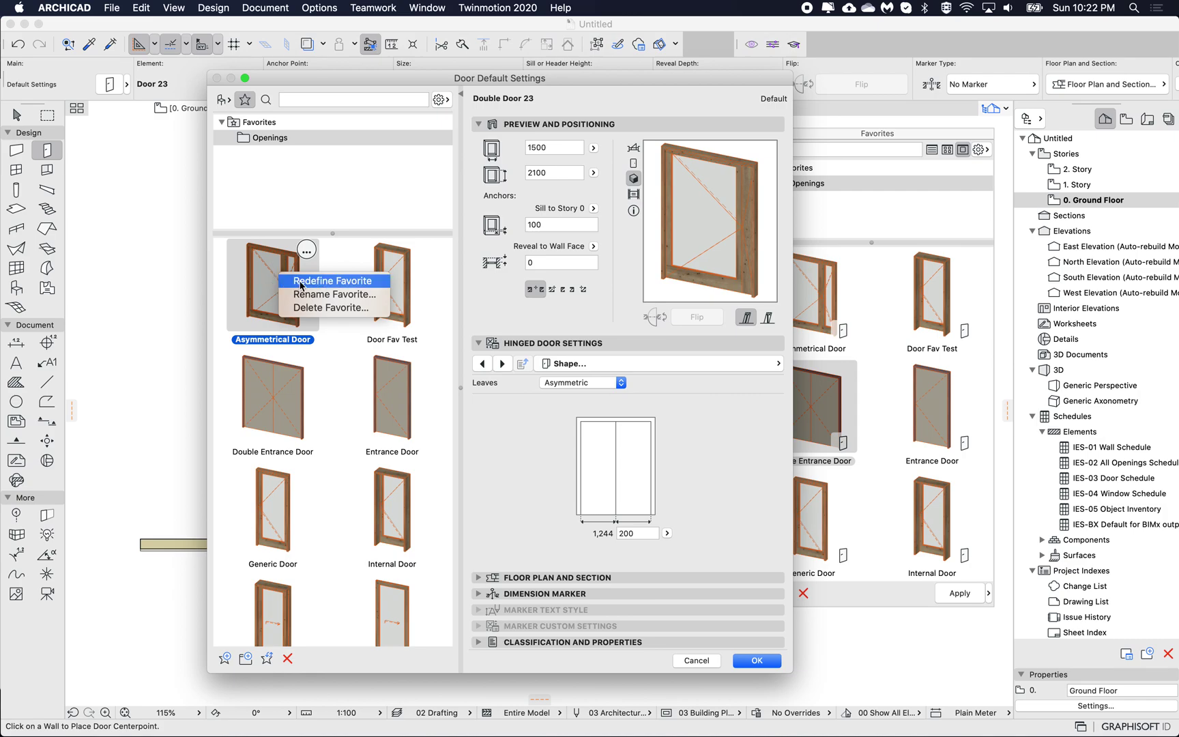
left_click(262, 279)
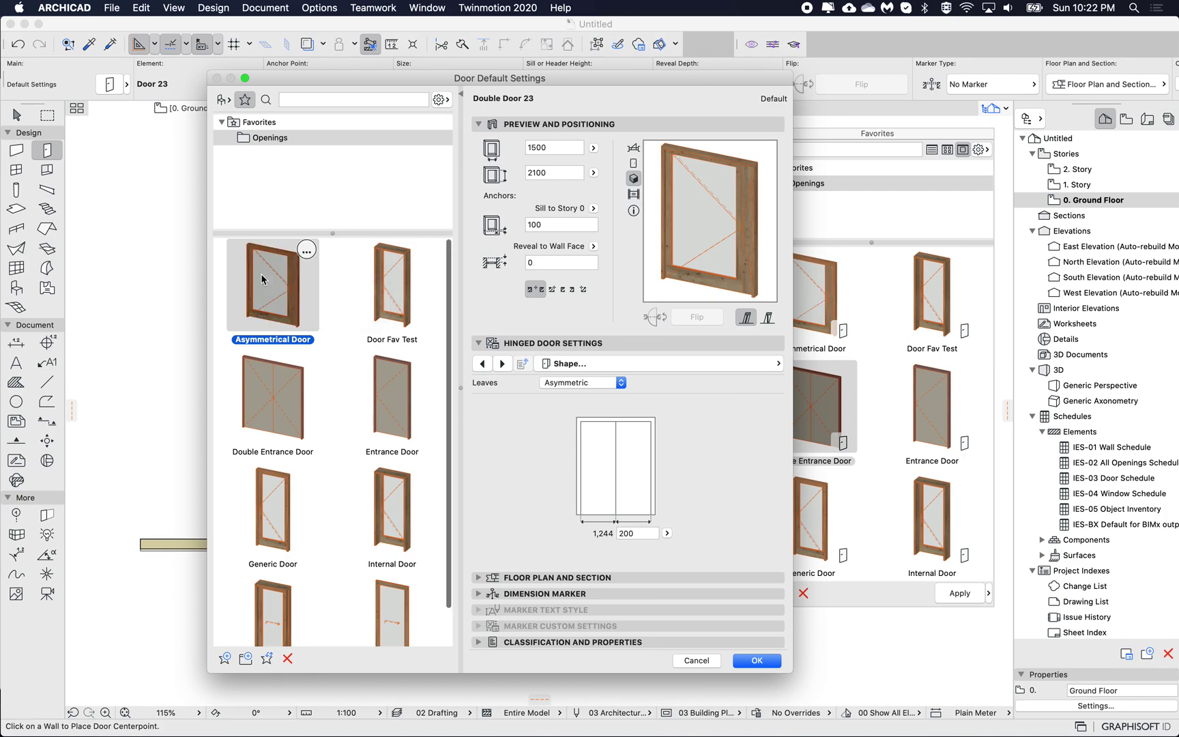
- Set the narrow leaf width to 500 and redefine the Asymmetrical Door favorite with it
left_click(636, 532)
key("BackSpace")
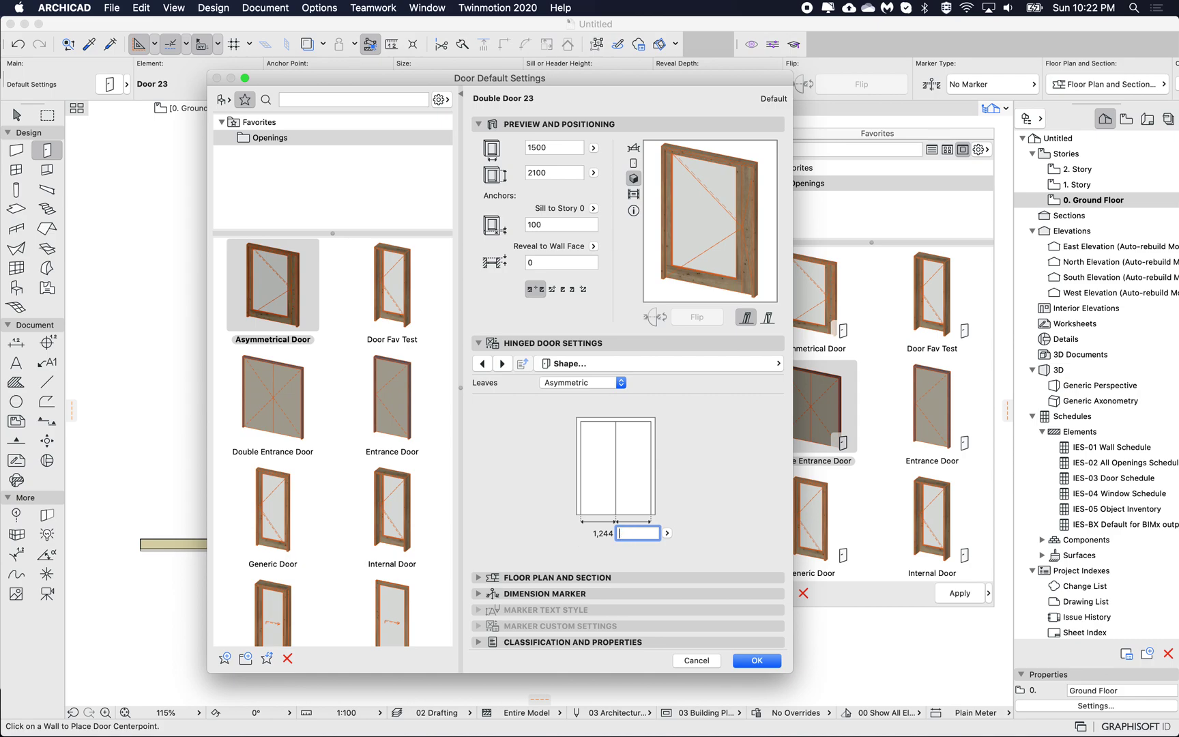
type("500")
key("Tab")
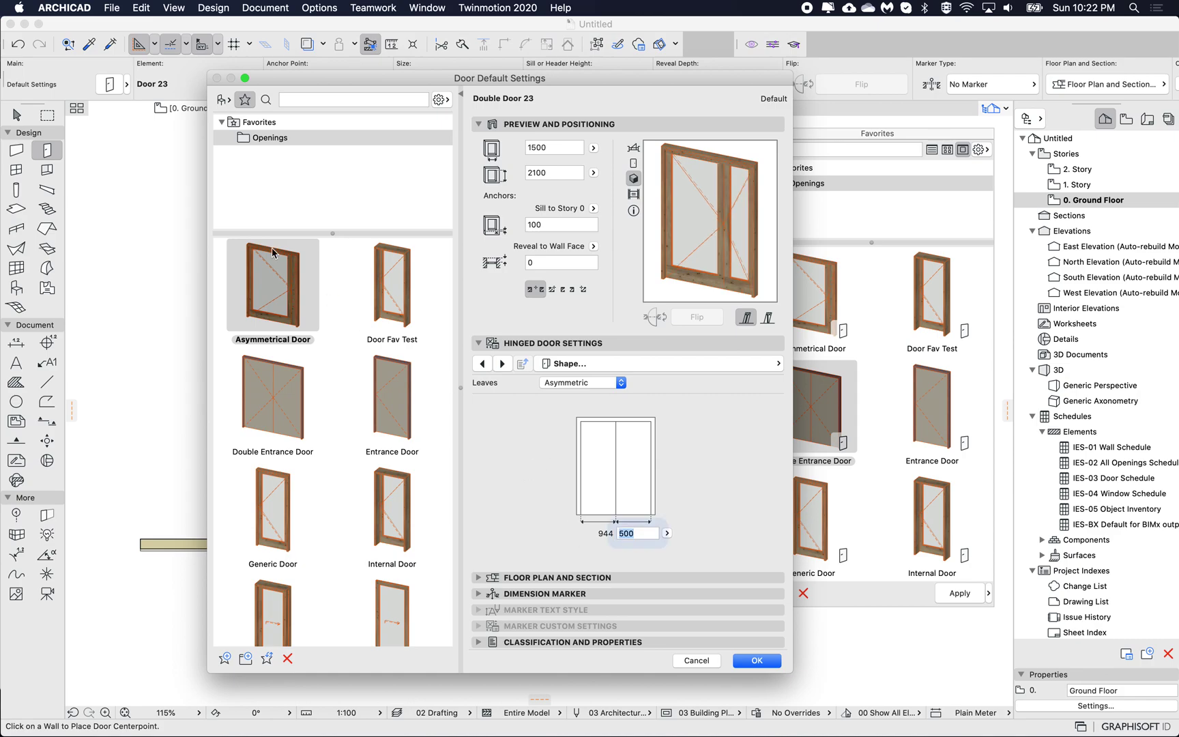
right_click(277, 285)
left_click(295, 287)
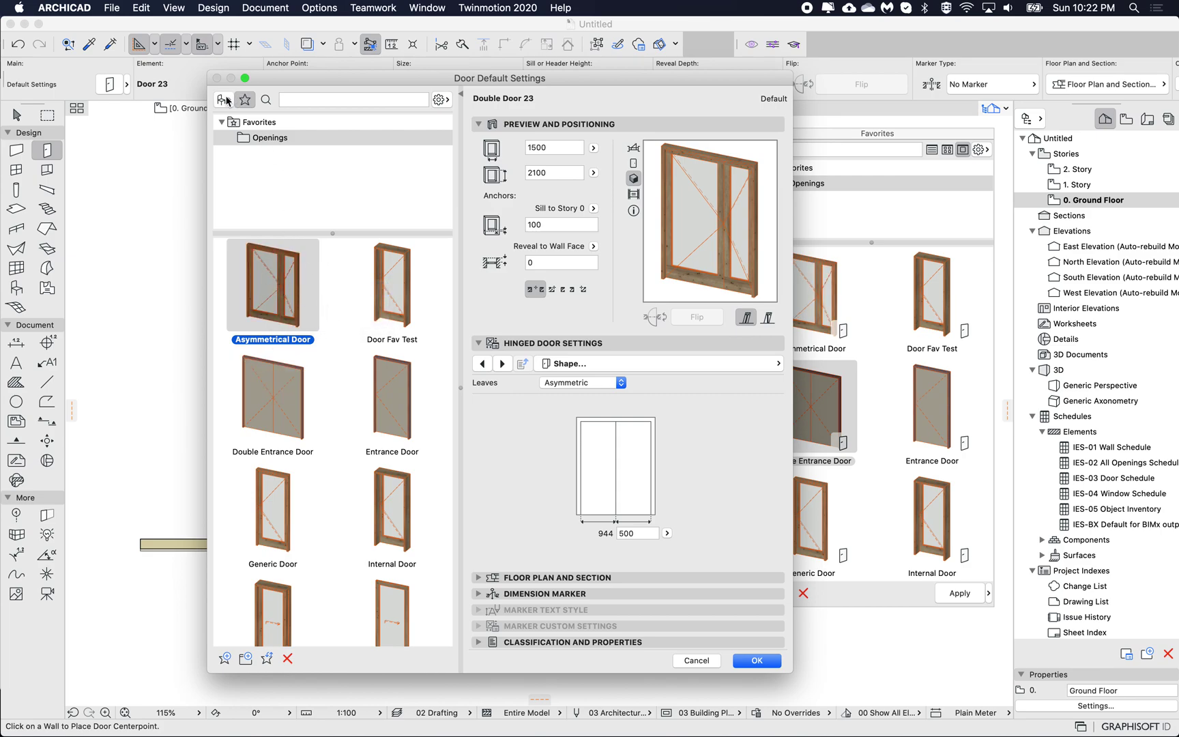
mouse_move(313, 318)
- Compare the Door Fav Test and Asymmetrical Door favorites, and try Door with Sidelight on Side 2 23
mouse_move(270, 290)
mouse_move(380, 309)
left_click(381, 280)
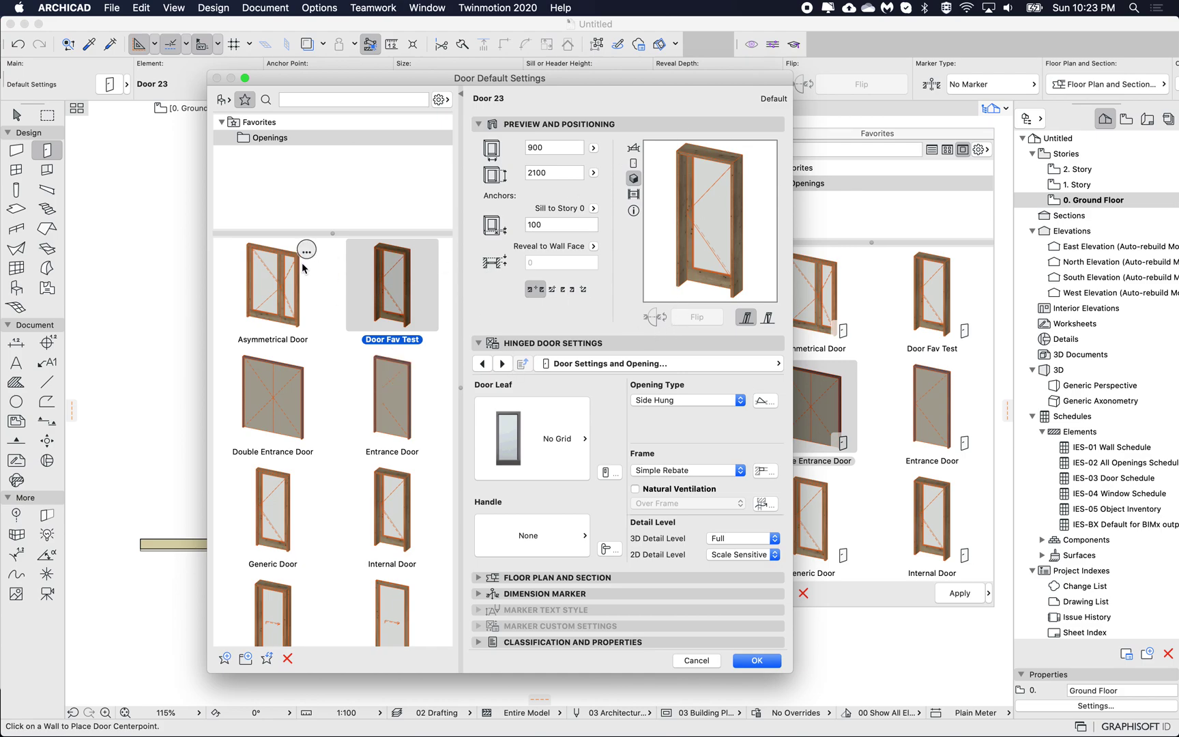
left_click(270, 283)
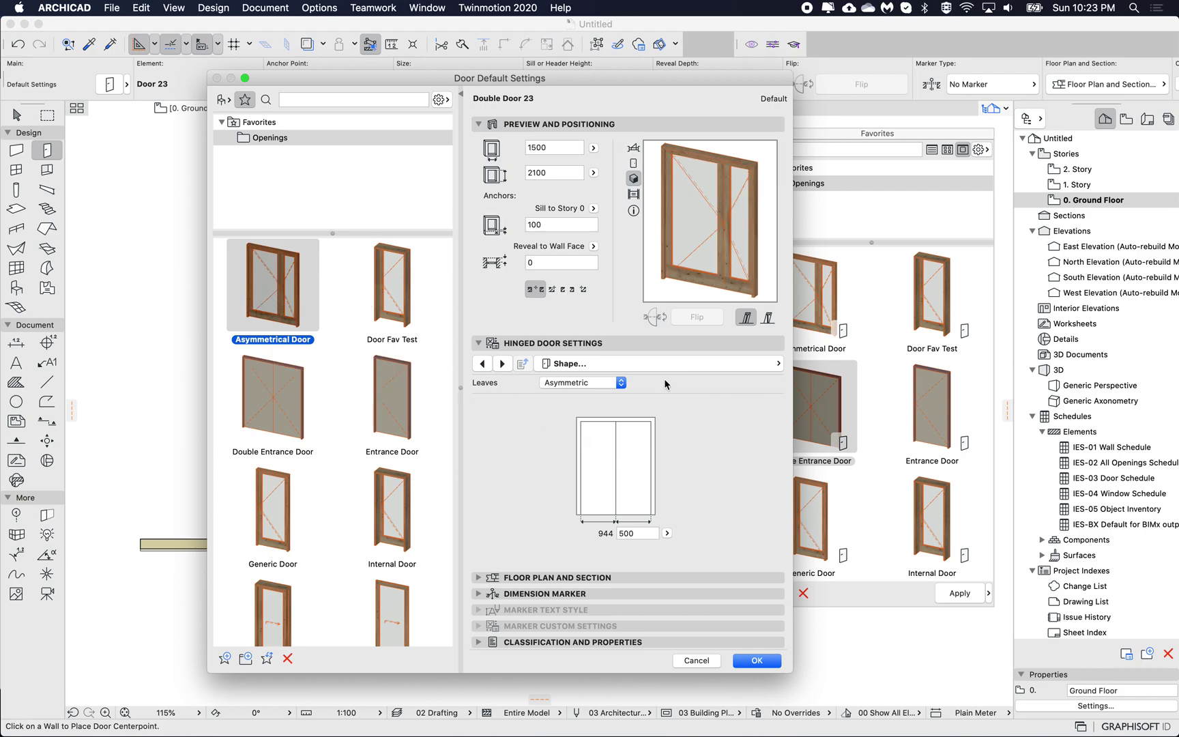
left_click(223, 99)
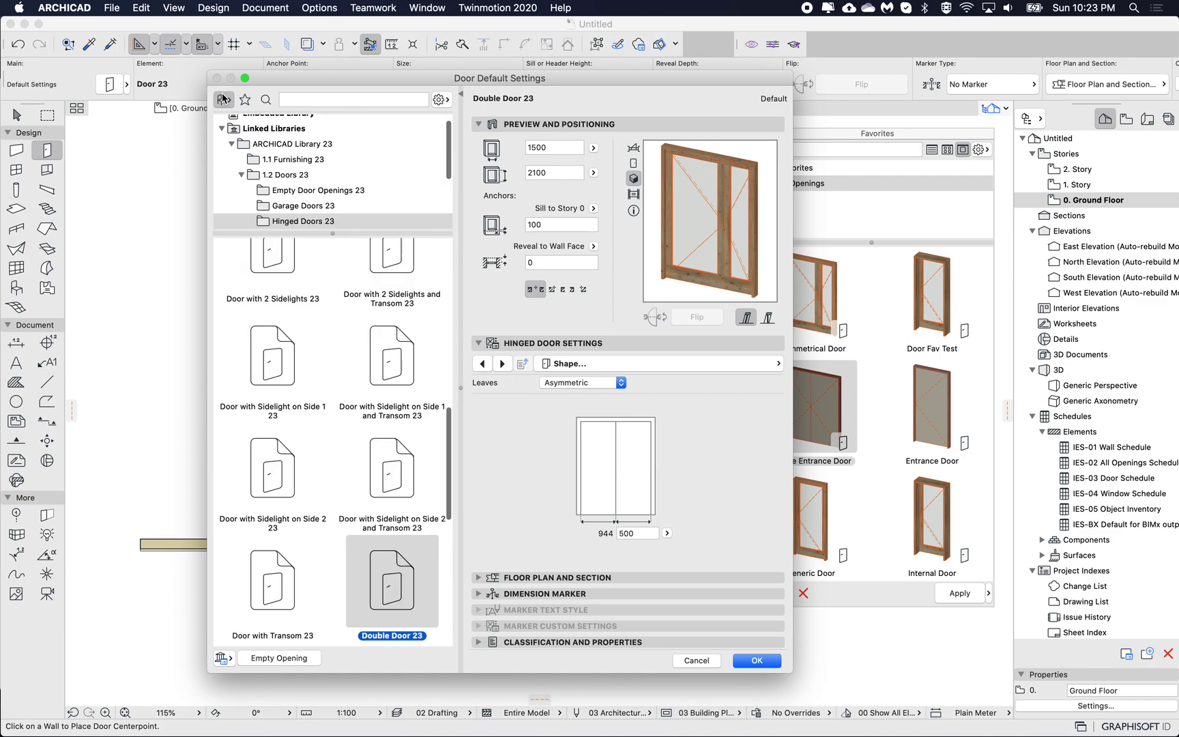
left_click(258, 450)
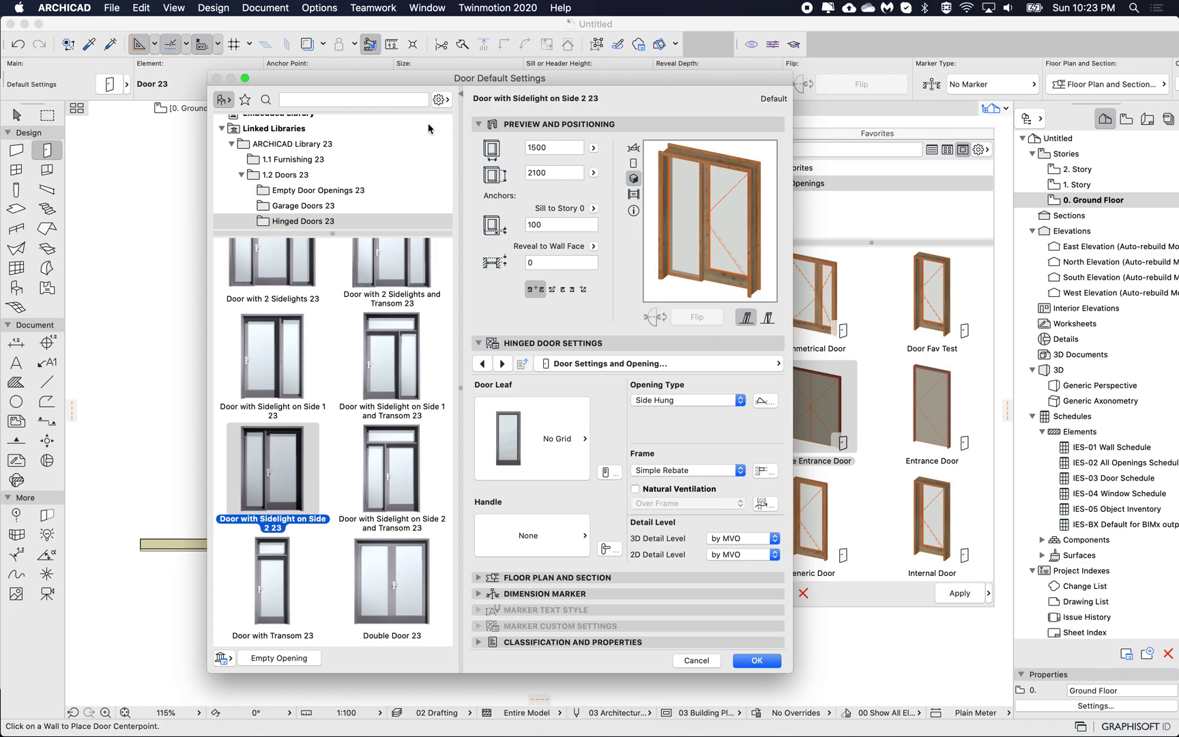
left_click(244, 100)
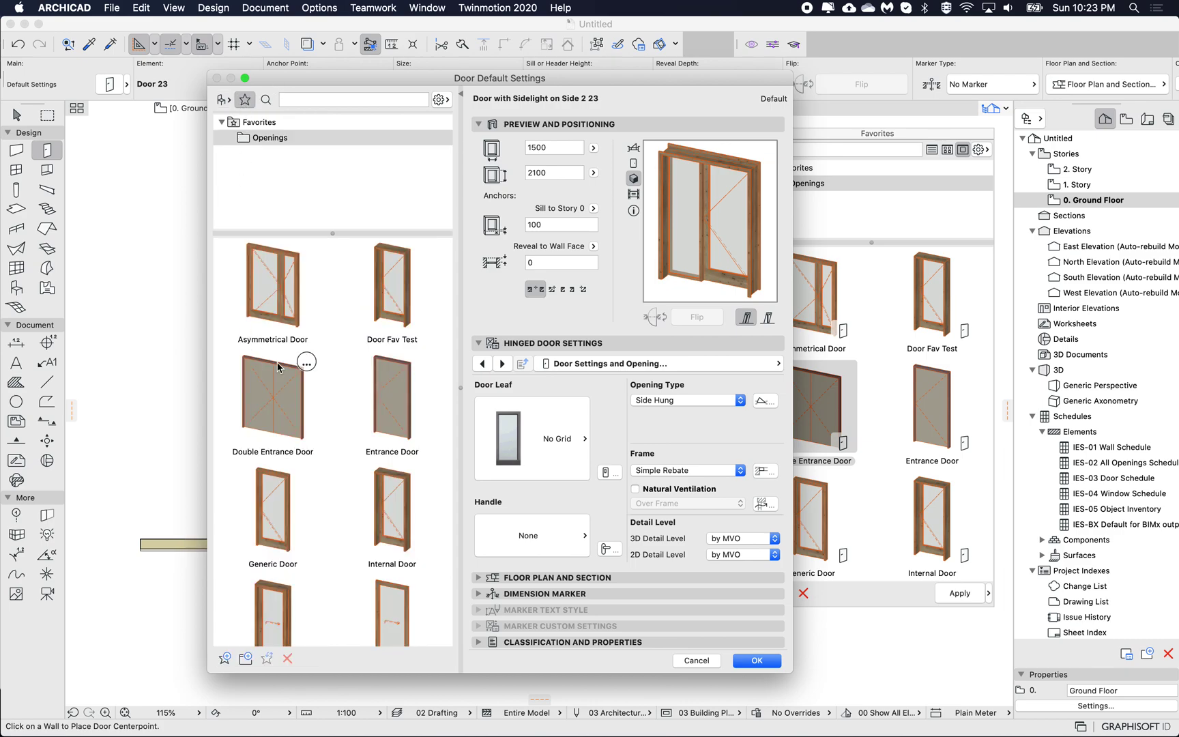
left_click(392, 284)
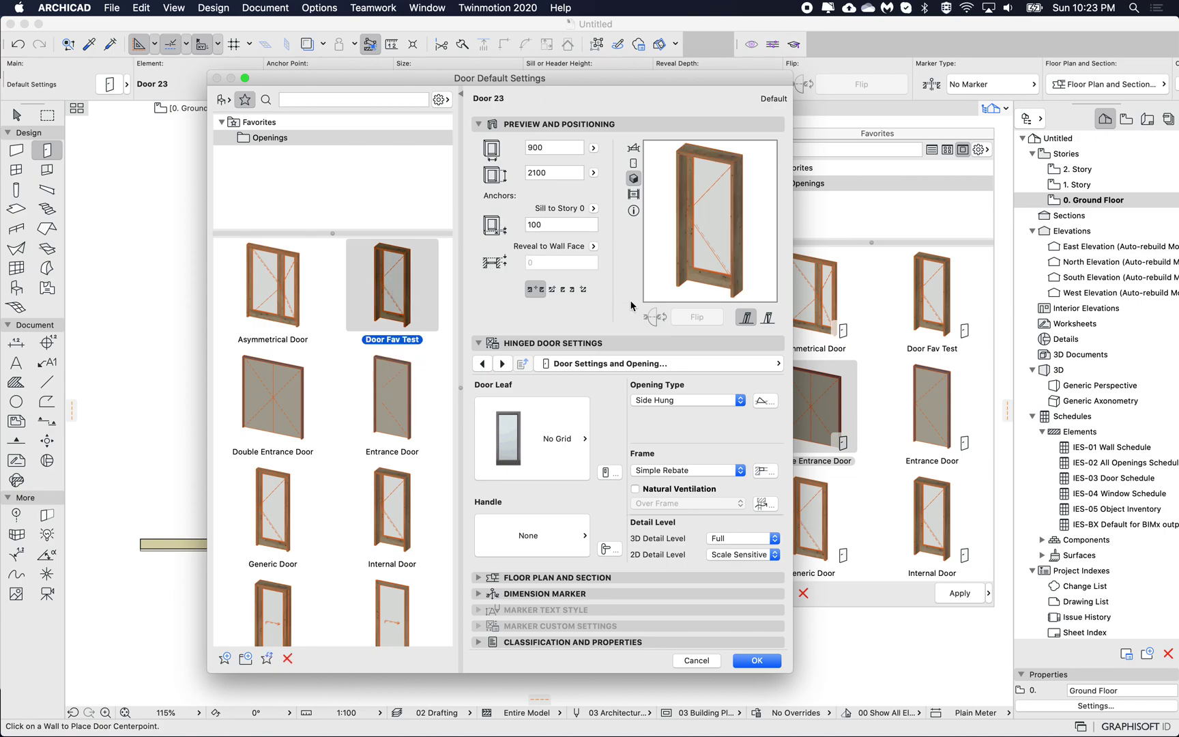
- Pick Door with Sidelight on Side 1 23 from Hinged Doors 23, then return to Favorites
left_click(222, 99)
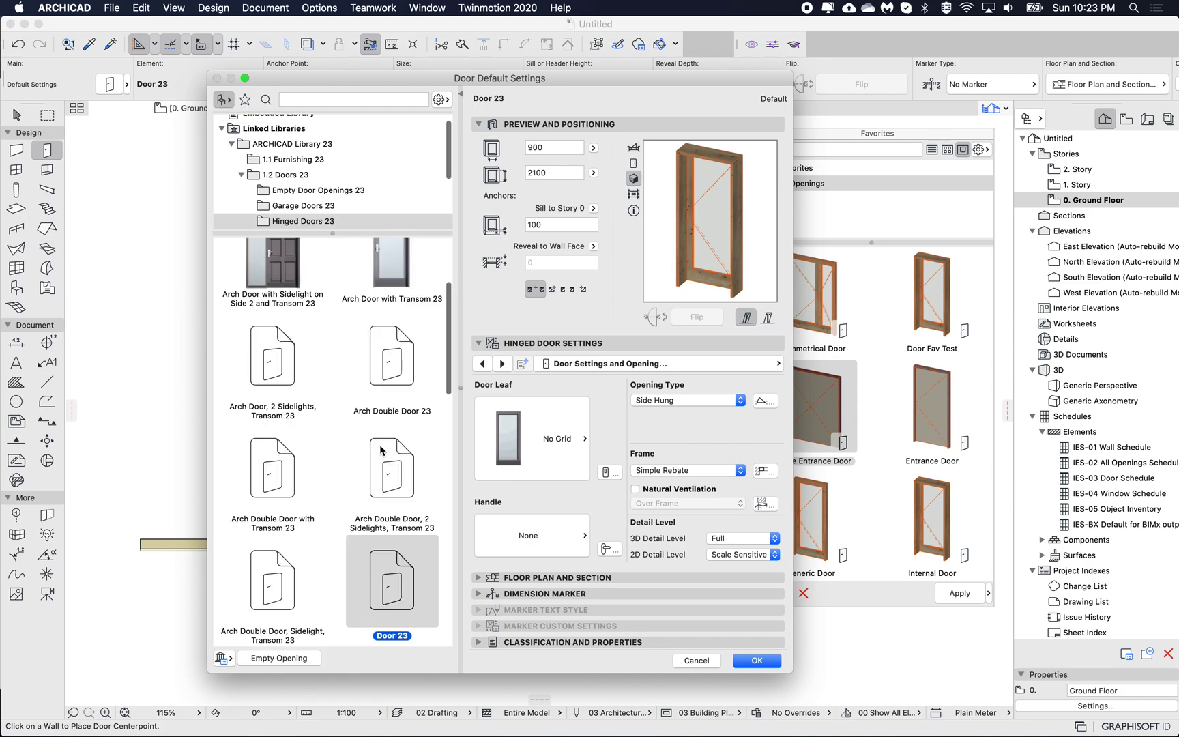
scroll(301, 505, "down", 5)
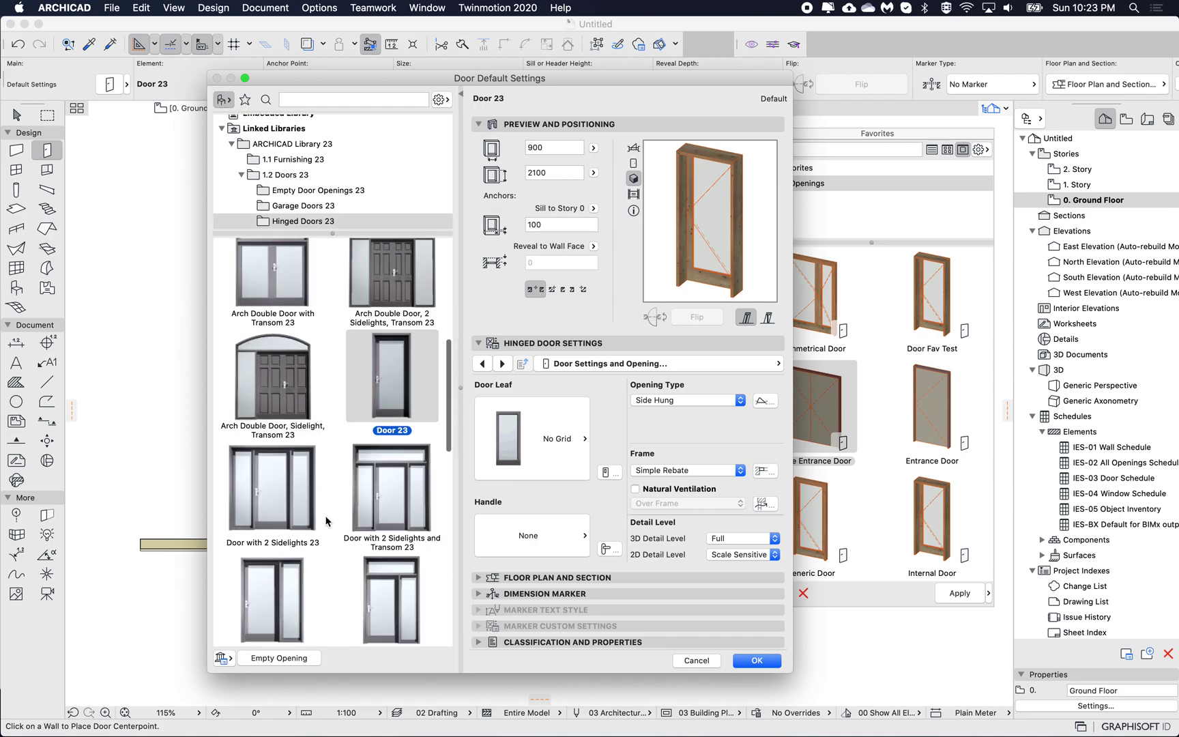
left_click(277, 595)
left_click(245, 100)
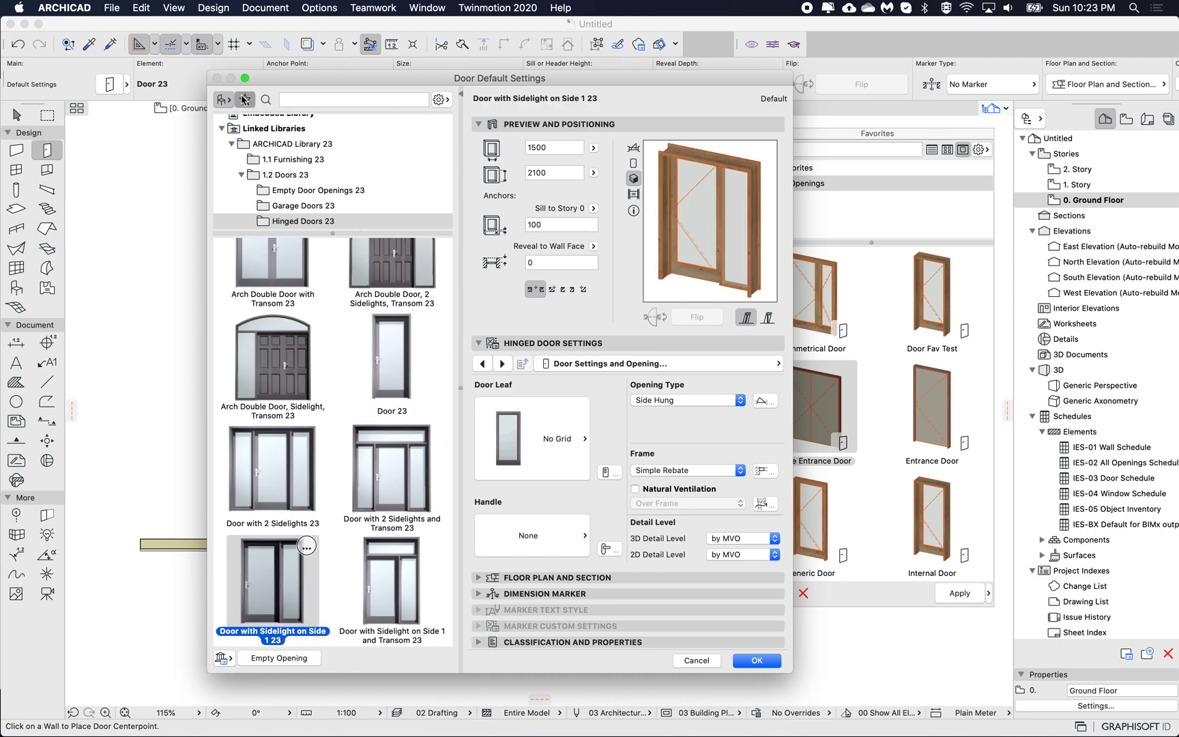
mouse_move(395, 298)
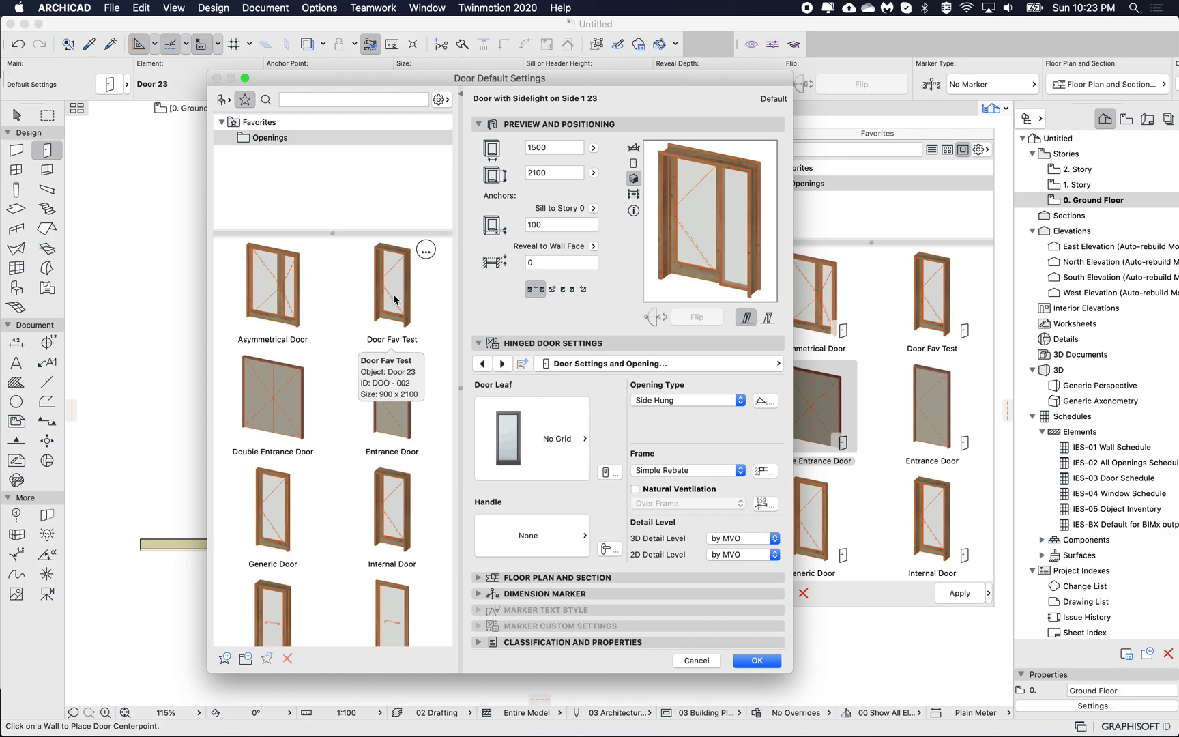
left_click(425, 249)
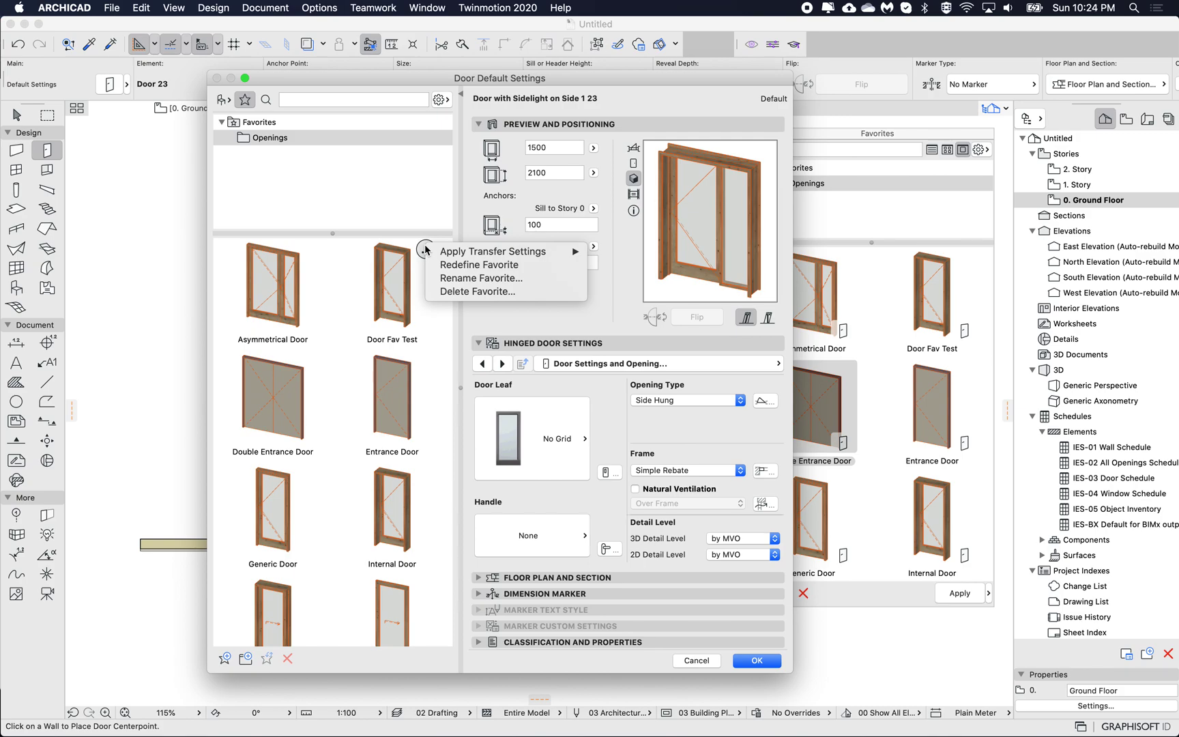
- Redefine Door Fav Test so its thumbnail shows the 1500 x 2100 sidelight door
left_click(476, 266)
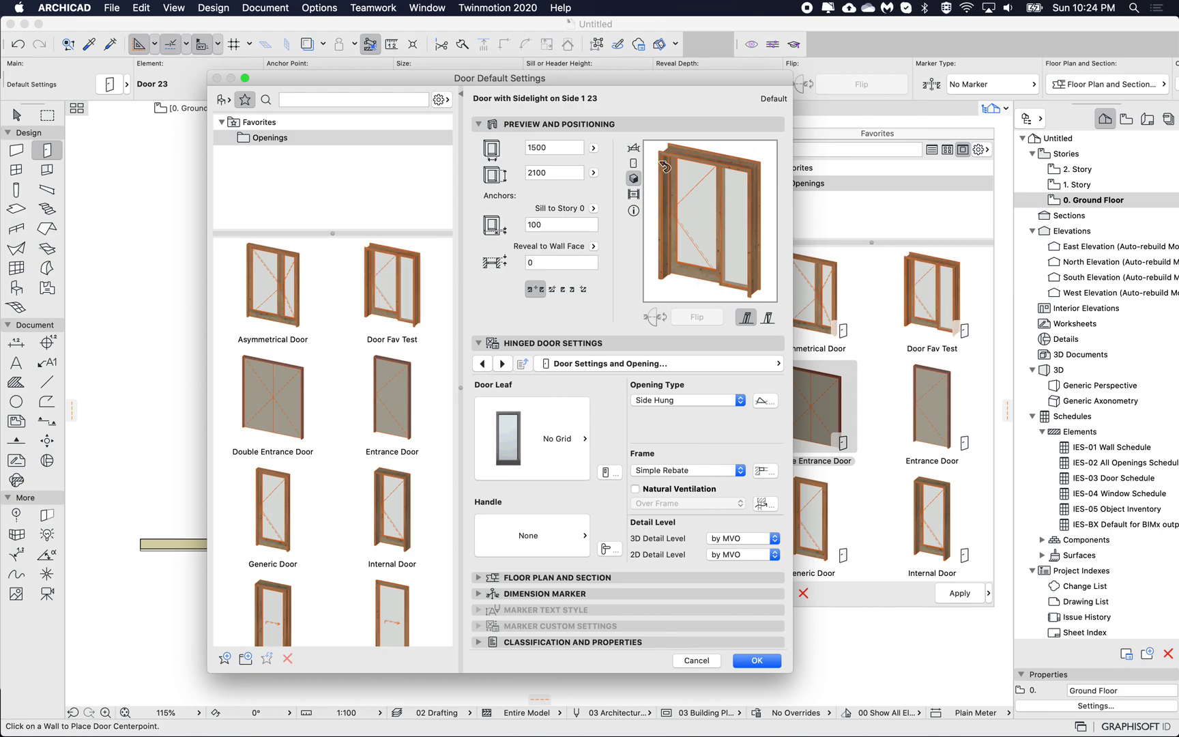
left_click(386, 290)
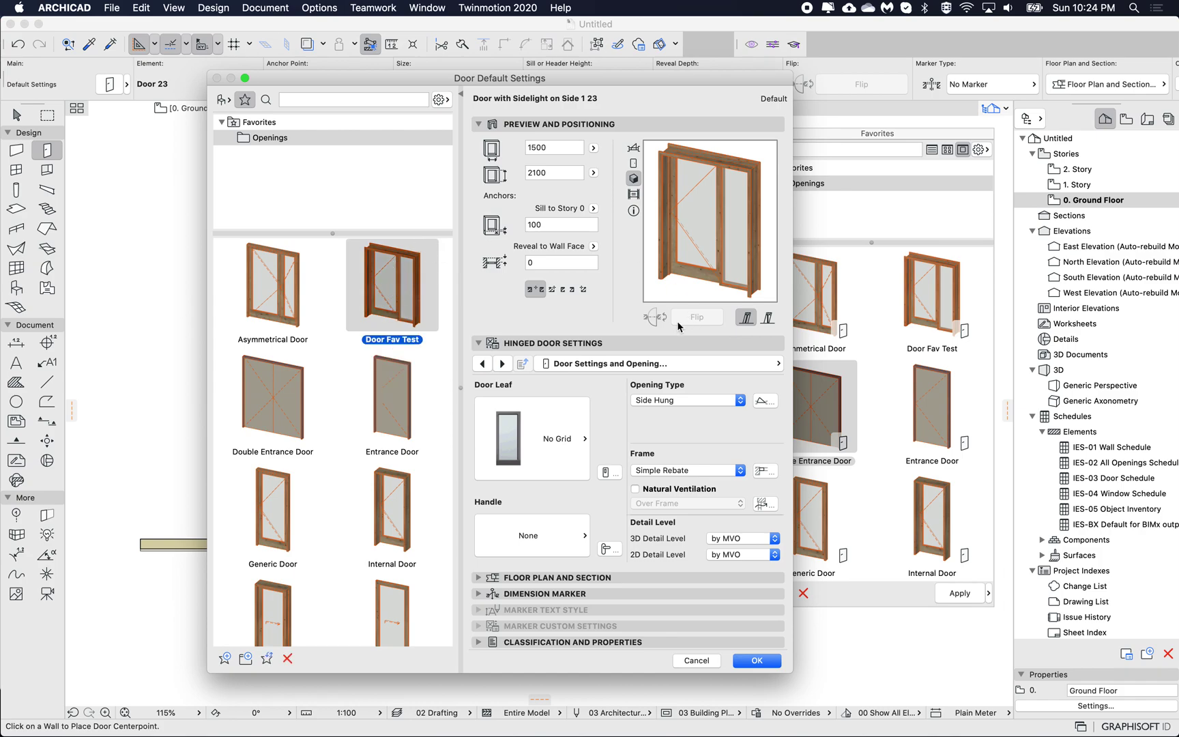
left_click(424, 249)
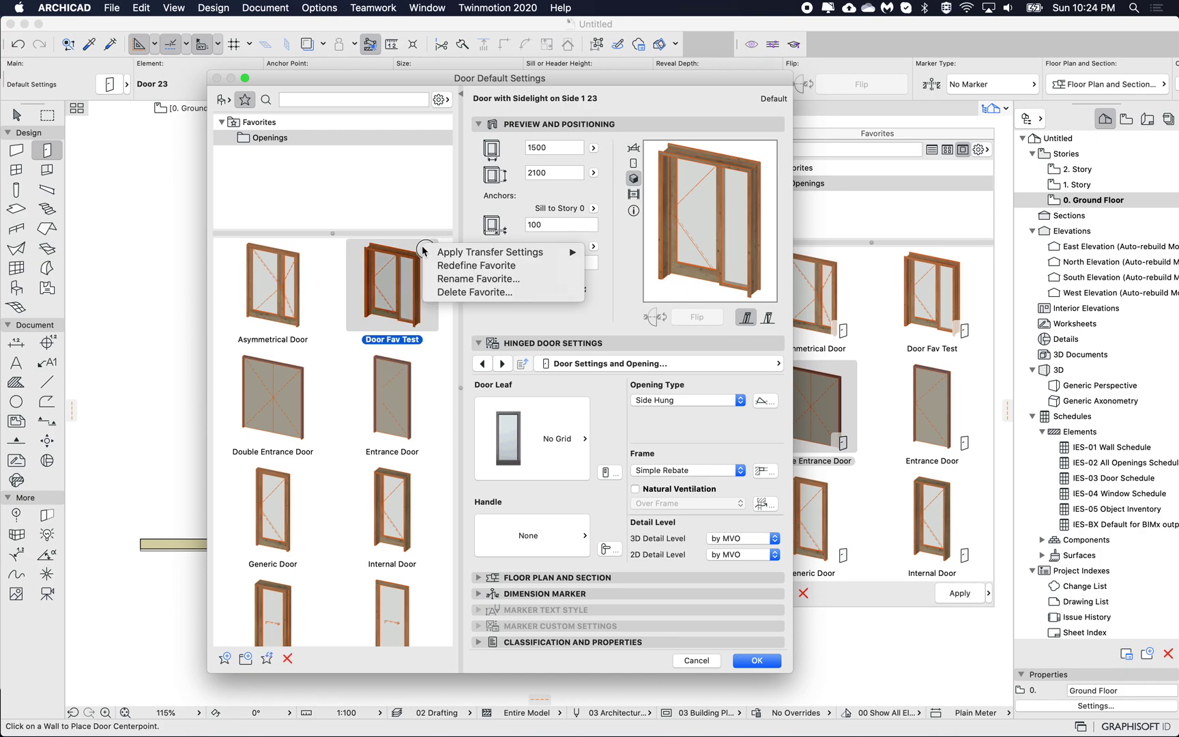
left_click(412, 257)
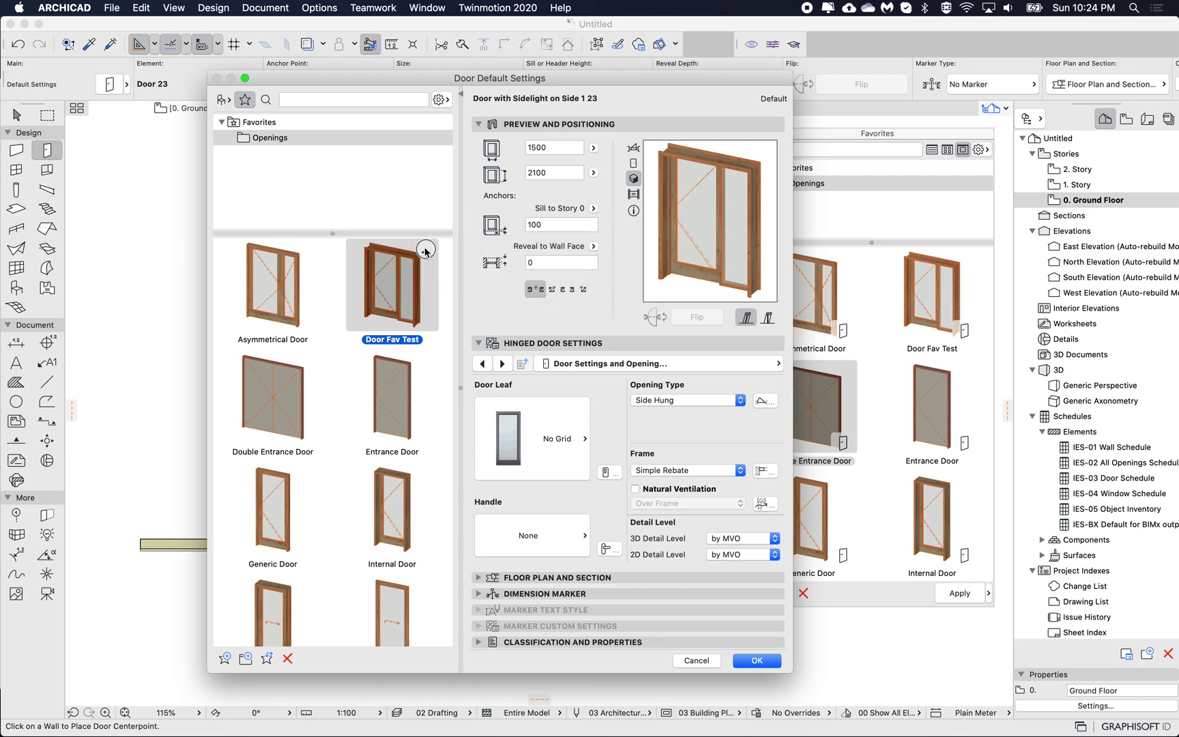
left_click(425, 250)
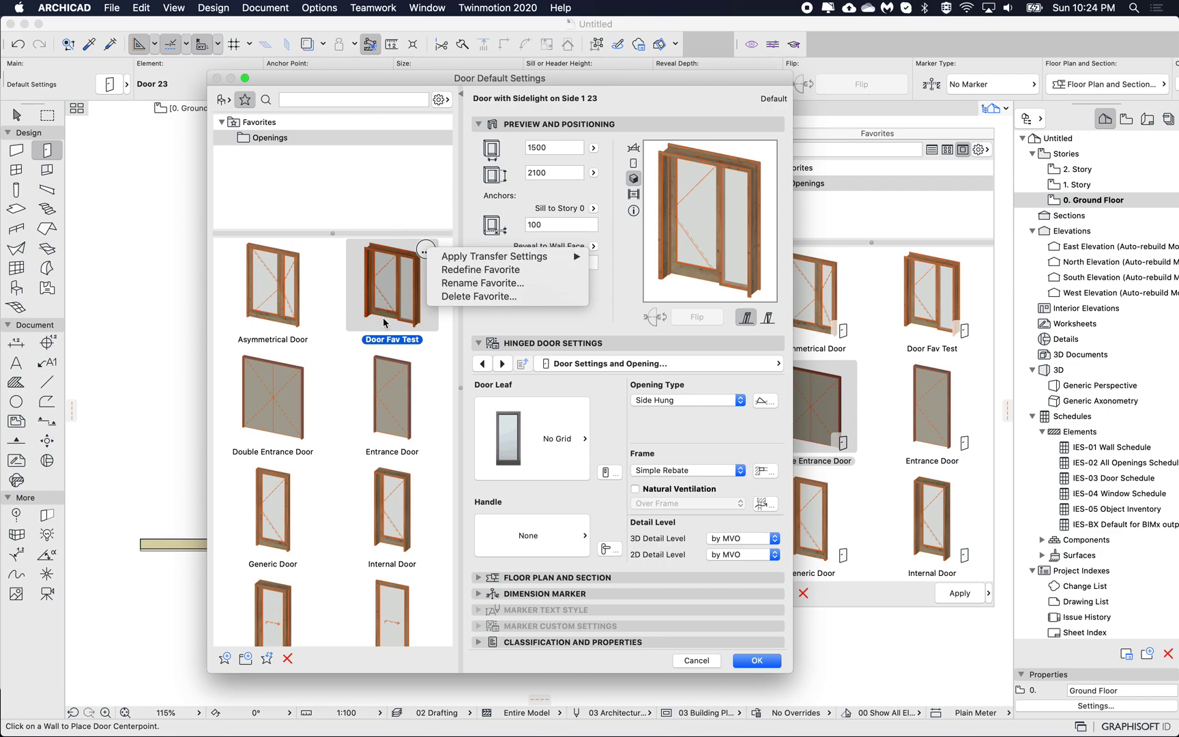
left_click(410, 274)
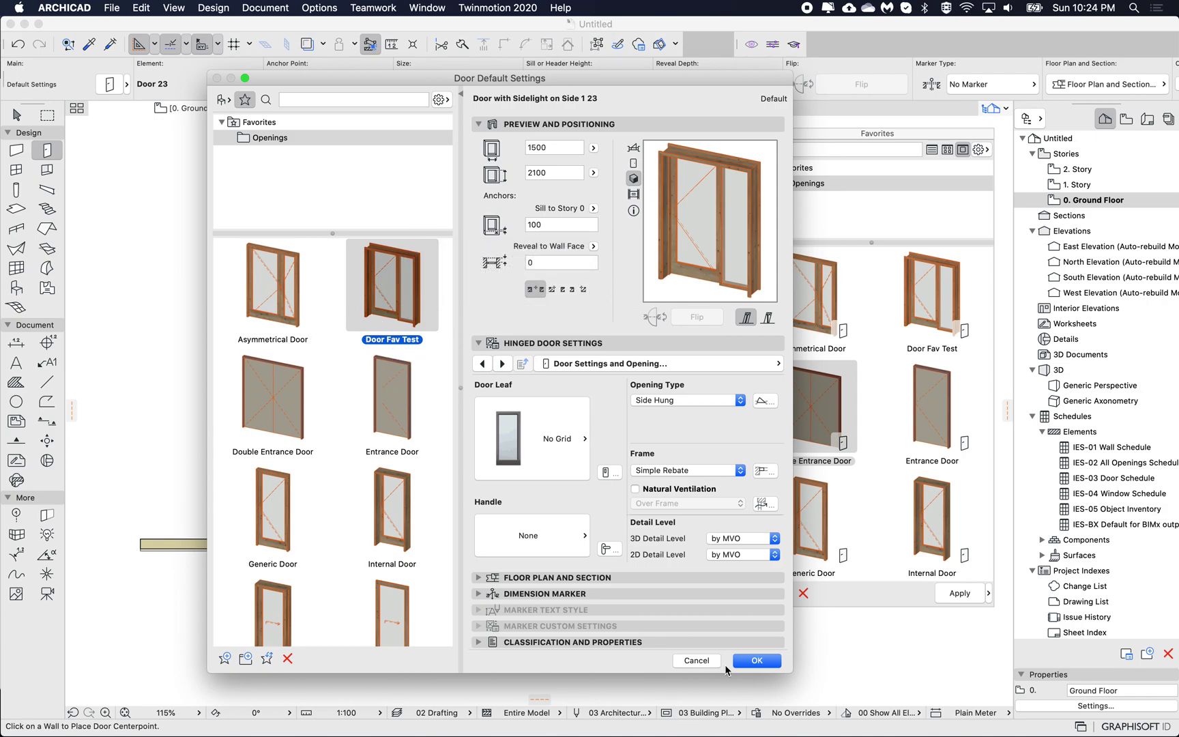
- Confirm the door settings and switch to the Arrow tool
left_click(760, 661)
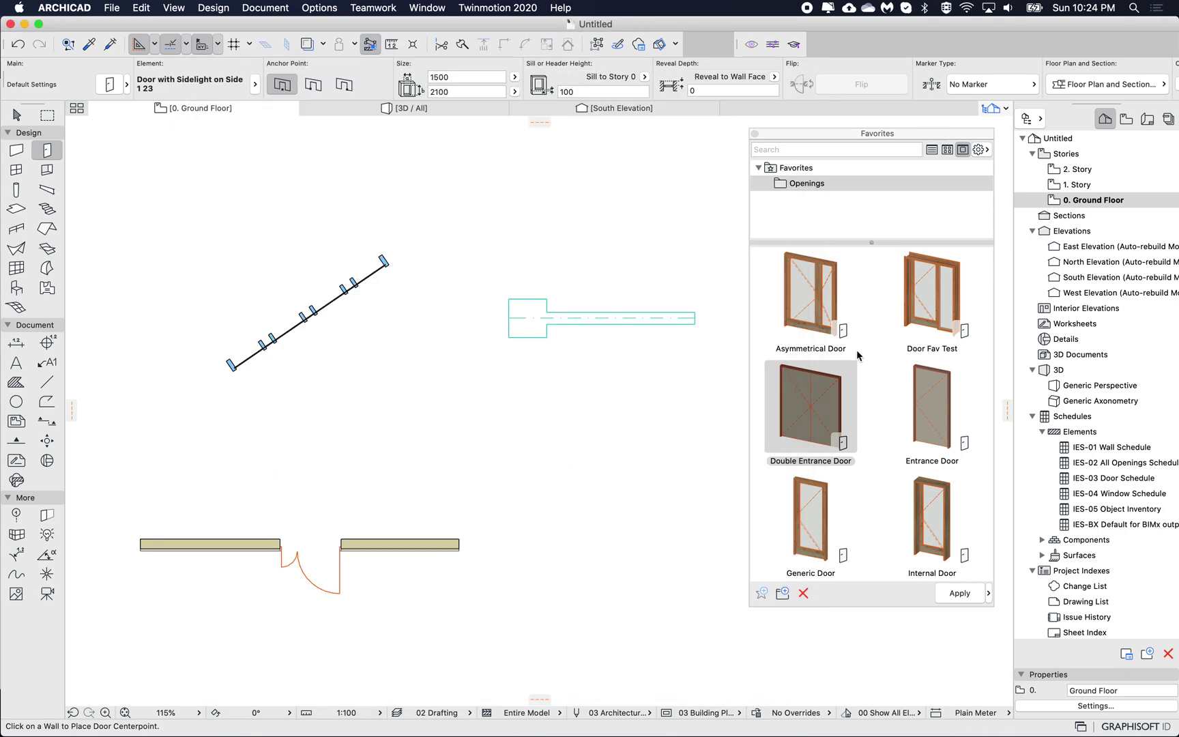
scroll(917, 314, "up", 2)
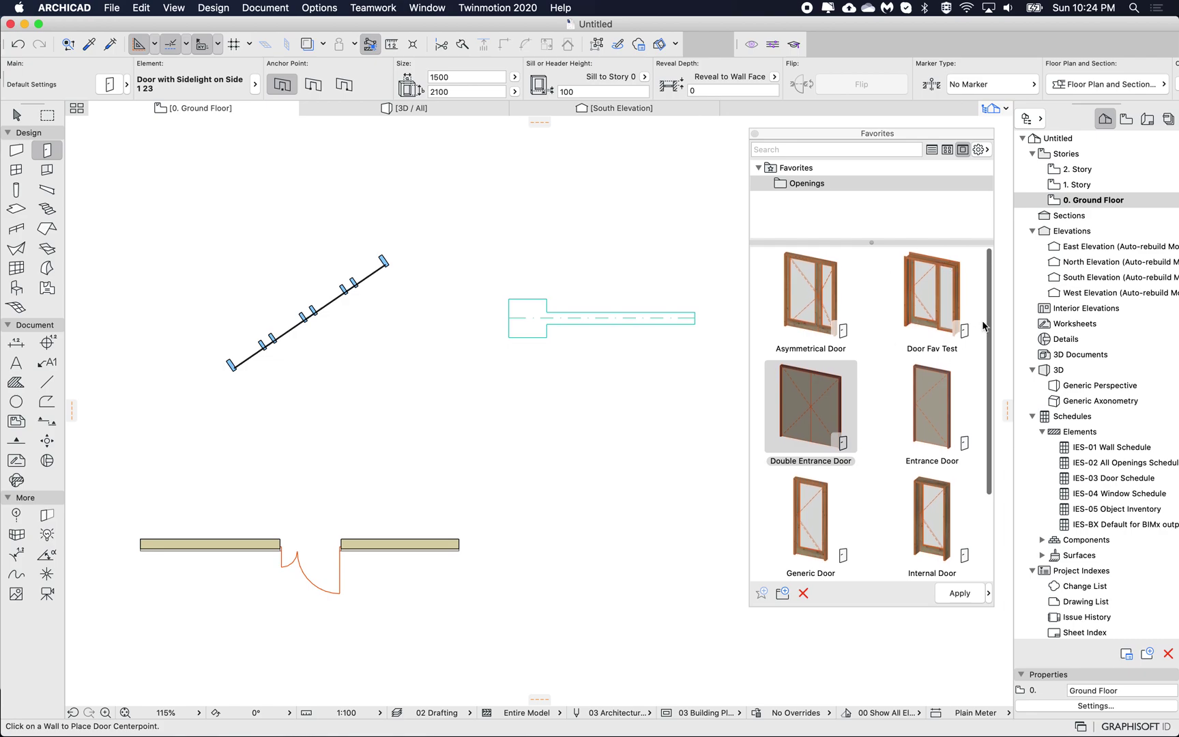
scroll(431, 330, "left", 1)
scroll(430, 329, "down", 1)
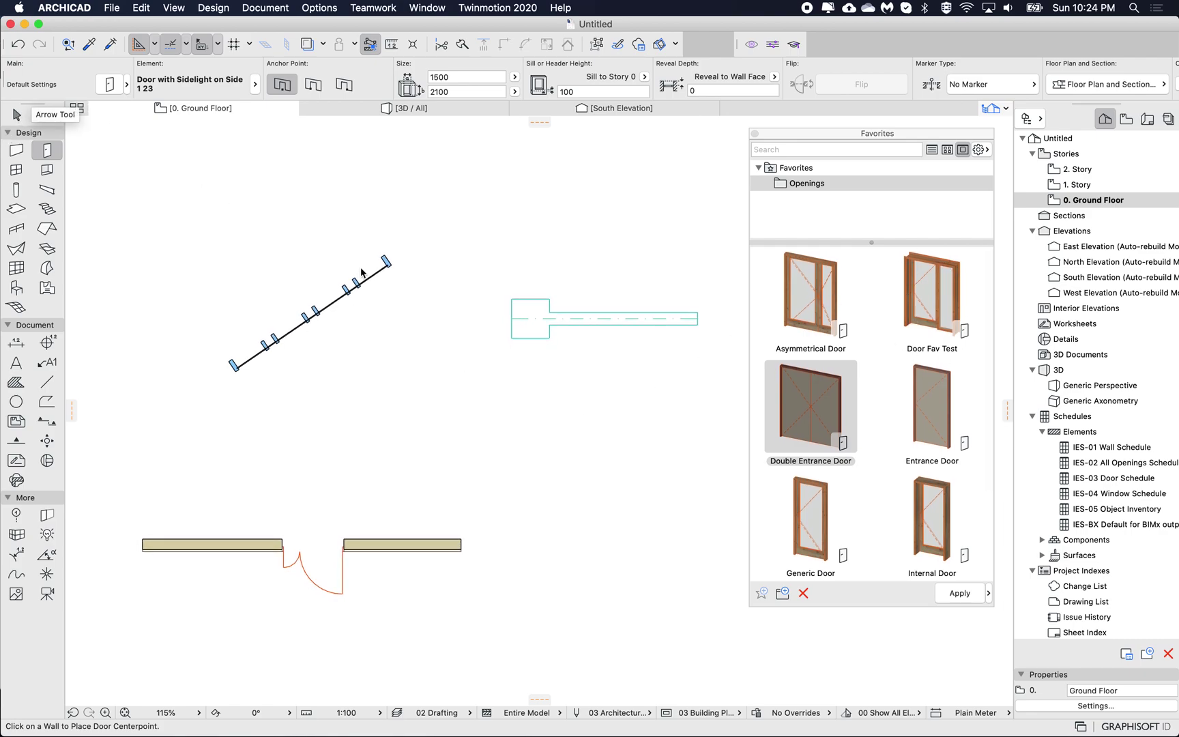
left_click(583, 318)
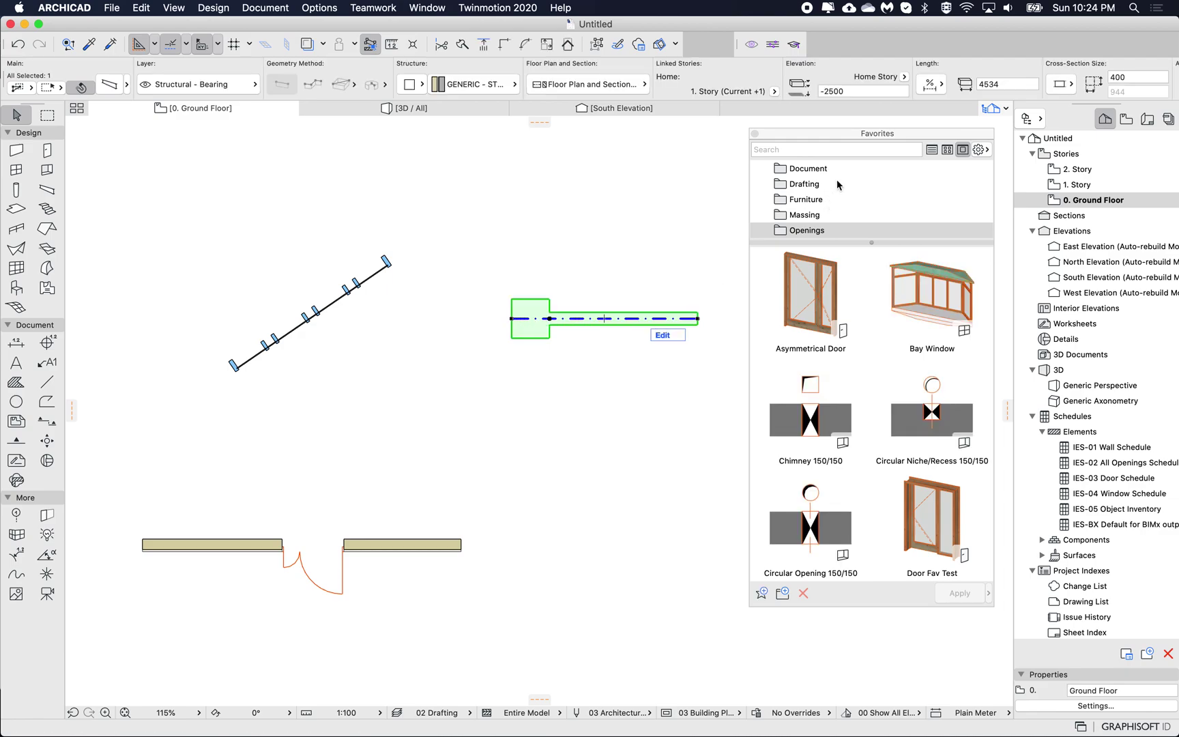
- Select the hammer-head beam so Favorites narrows to the Structural element folder
scroll(836, 181, "up", 5)
left_click(805, 169)
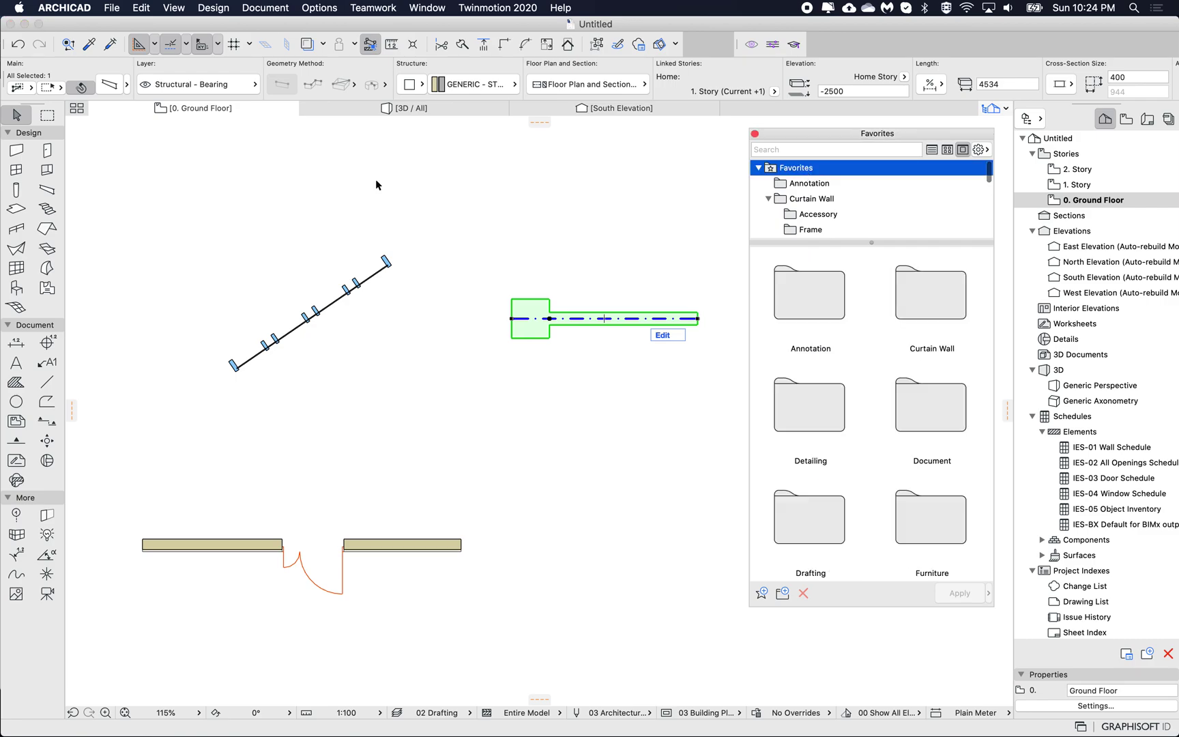
left_click(45, 191)
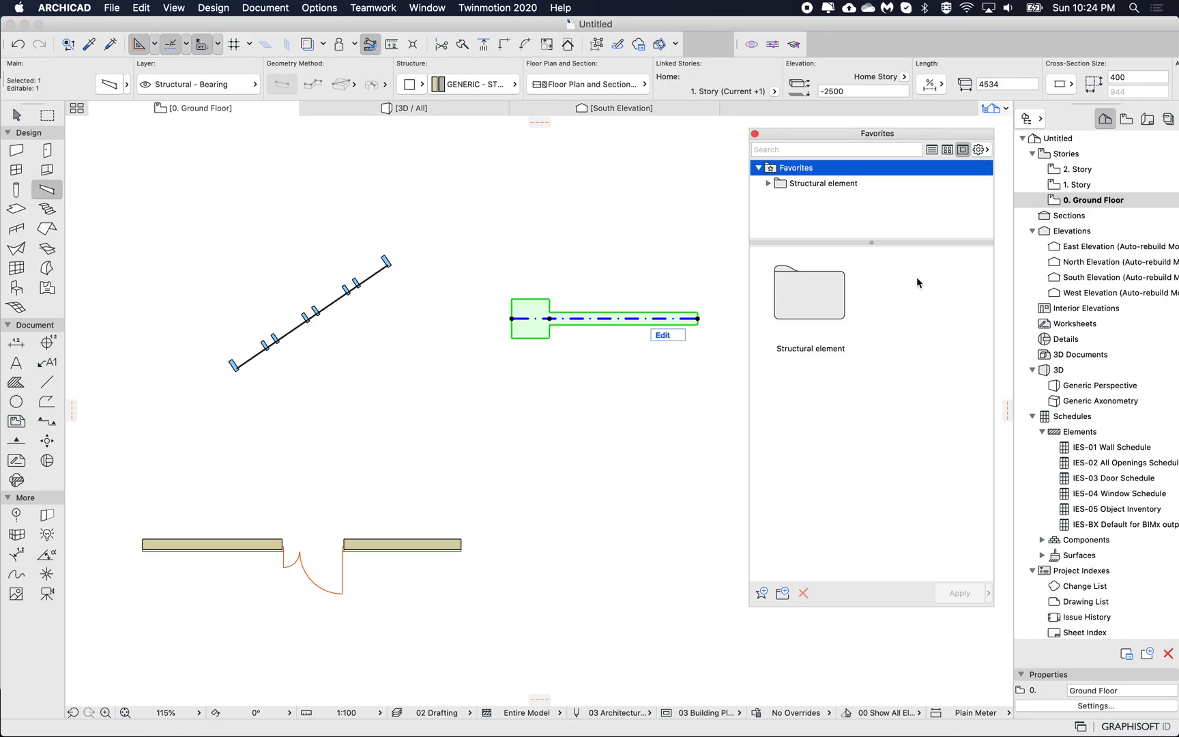
left_click(765, 185)
- In Structural element > Beam, save the selected beam as favorite 'Hammer Head Beam'
left_click(765, 184)
left_click(803, 199)
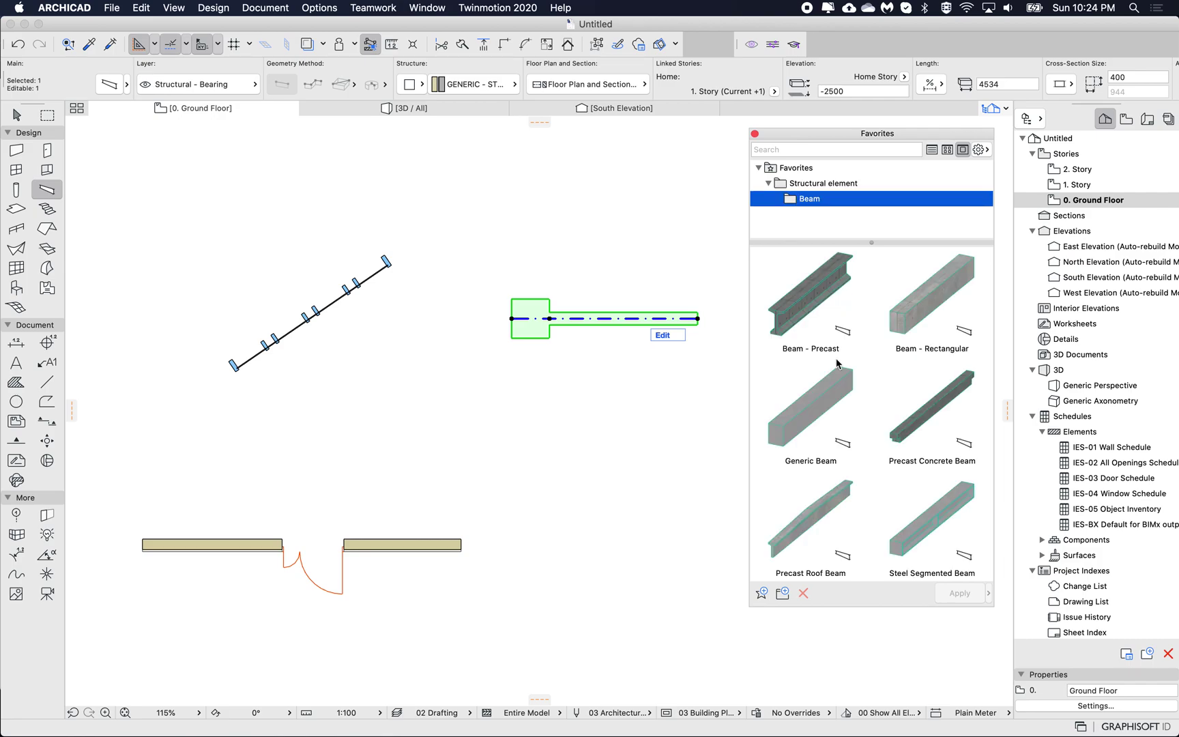
scroll(836, 364, "down", 2)
scroll(853, 352, "up", 2)
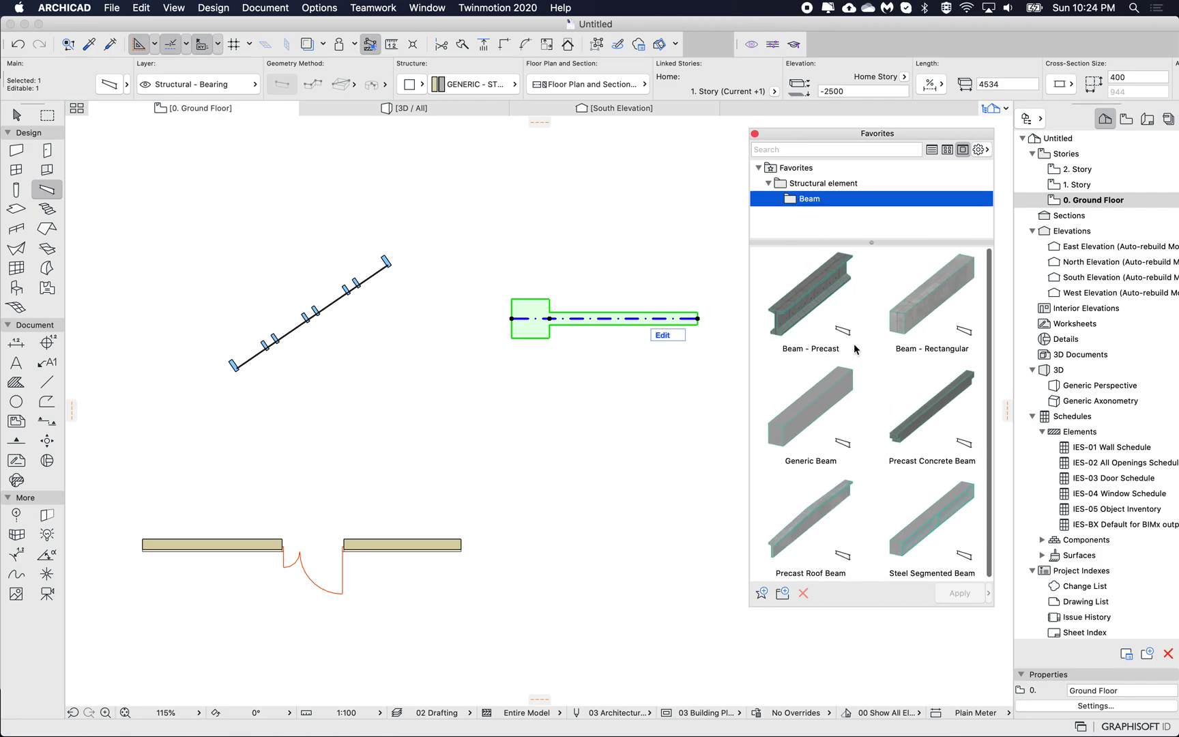
left_click(761, 592)
left_click_drag(405, 310, 527, 380)
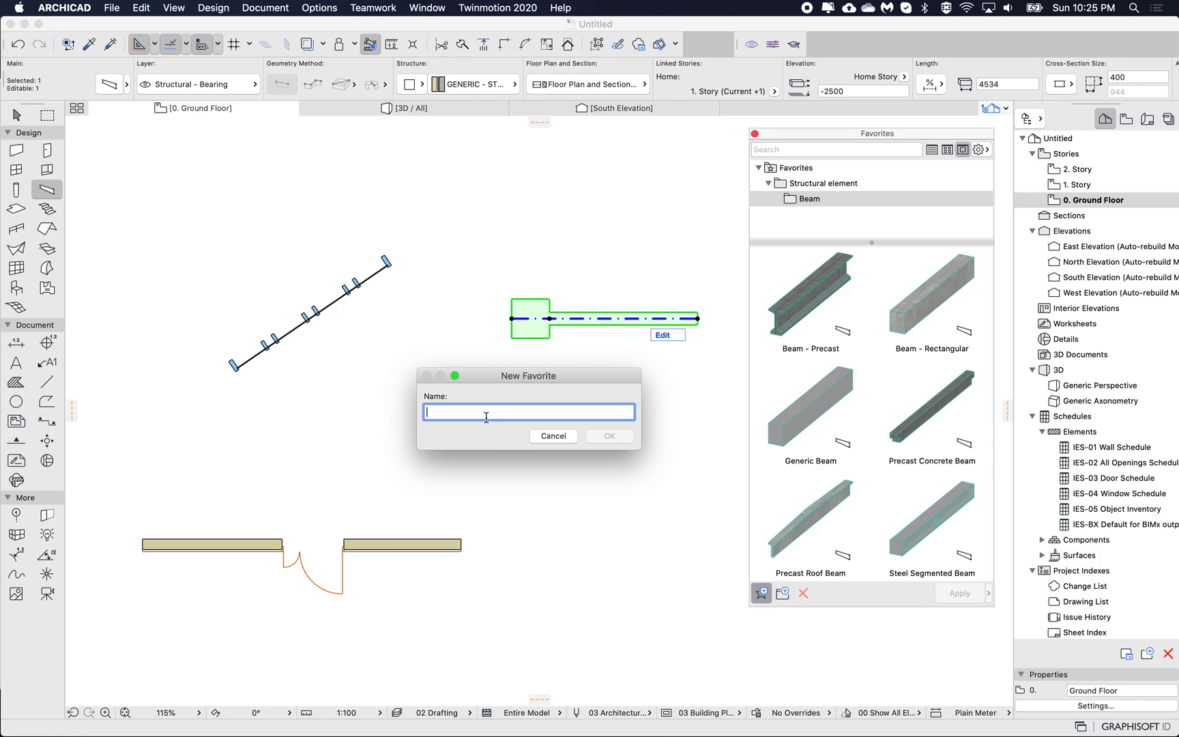
type("Hammer Head Beam")
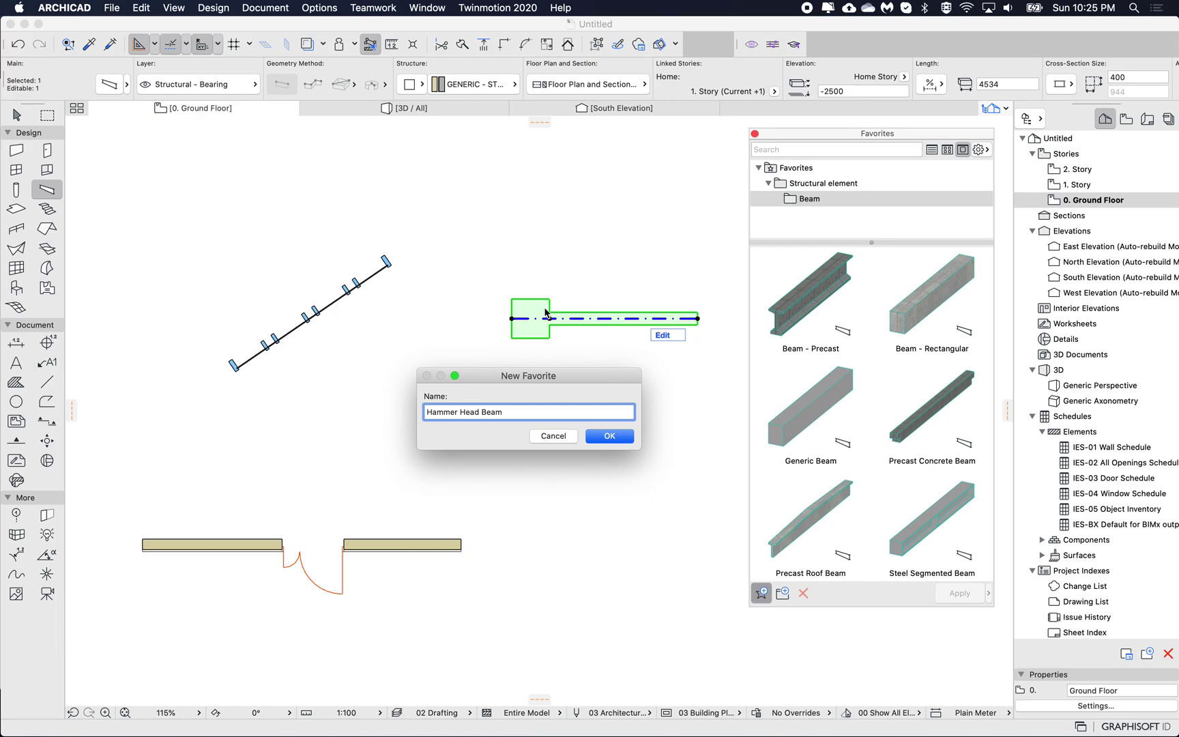
left_click(610, 438)
scroll(891, 485, "down", 1)
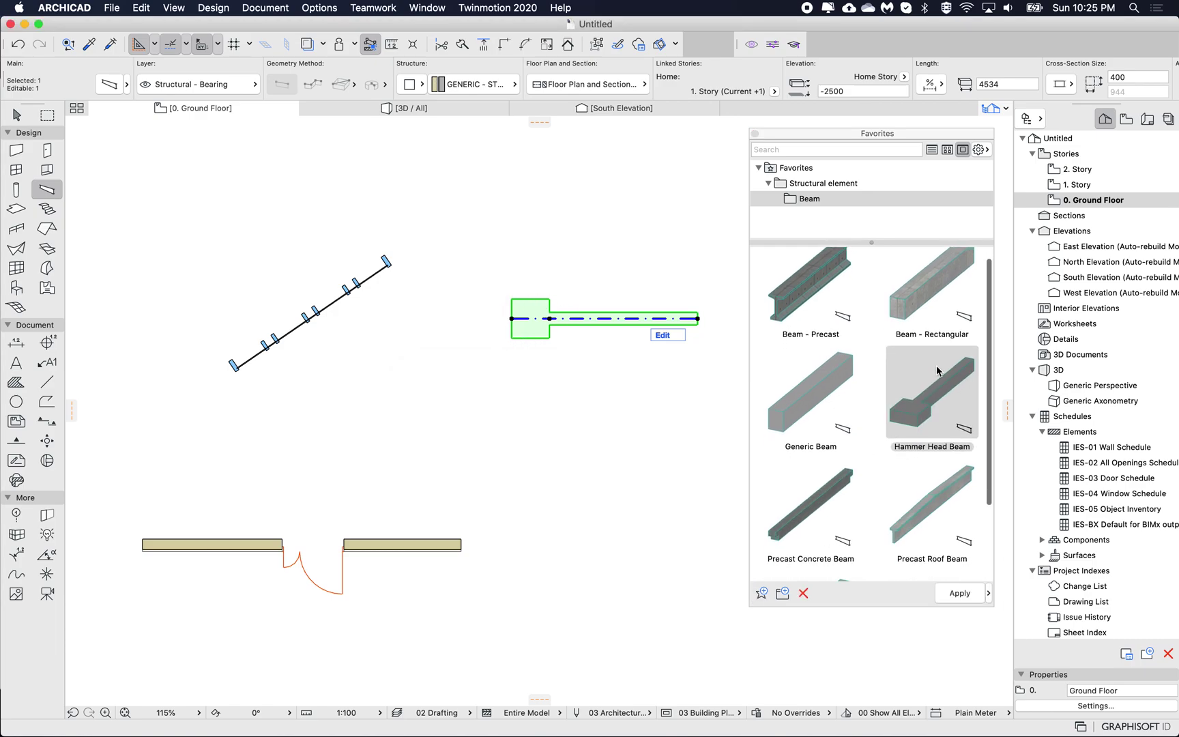
- Draw a 4327-long straight beam below the hammer-head beam and select it
left_click(936, 392)
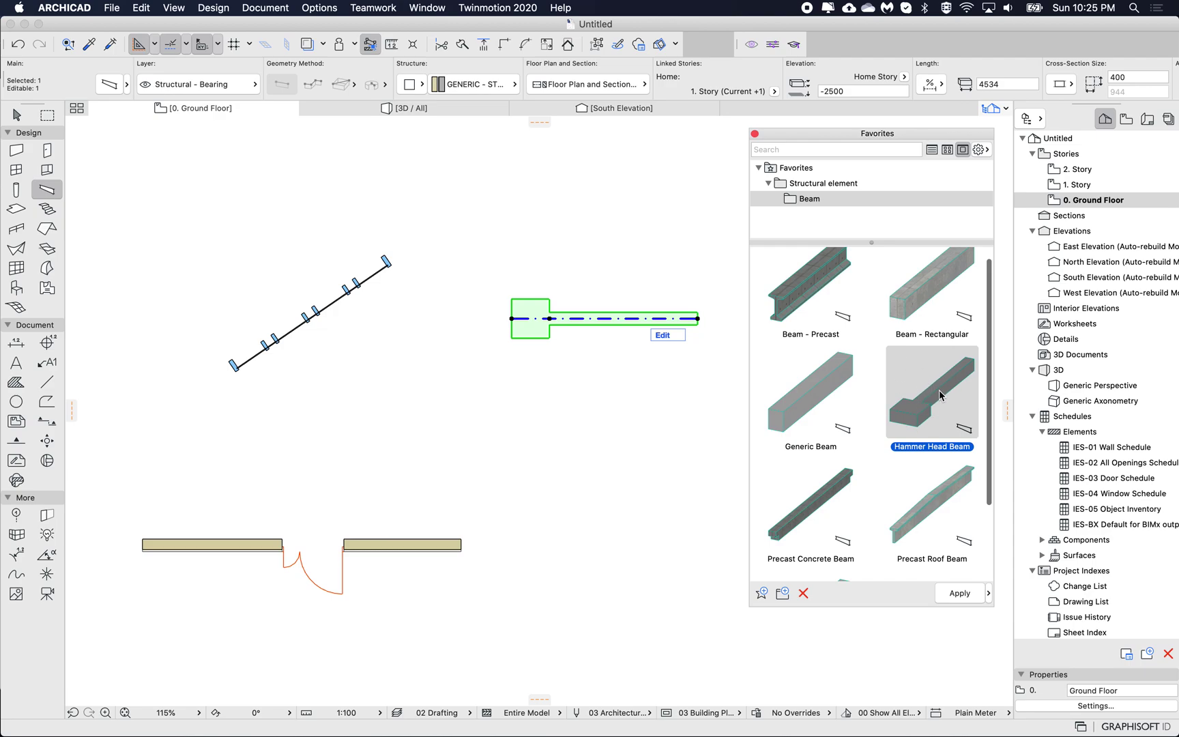
left_click(566, 371)
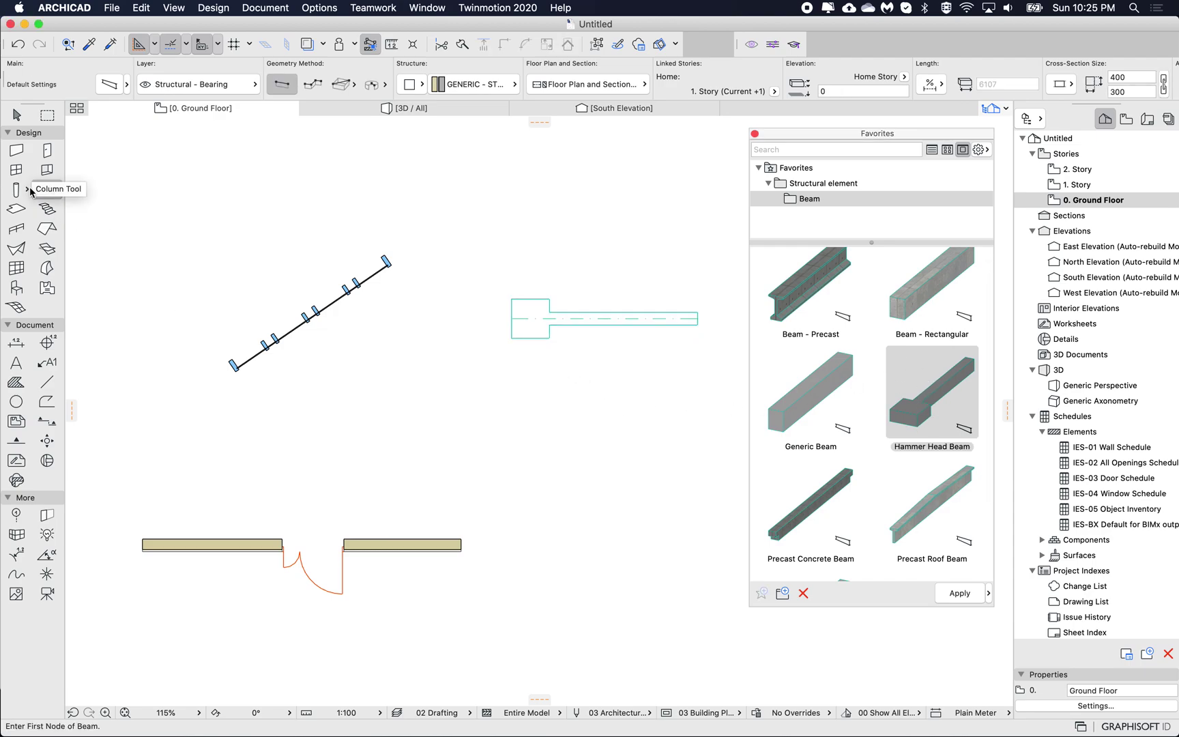
left_click(504, 416)
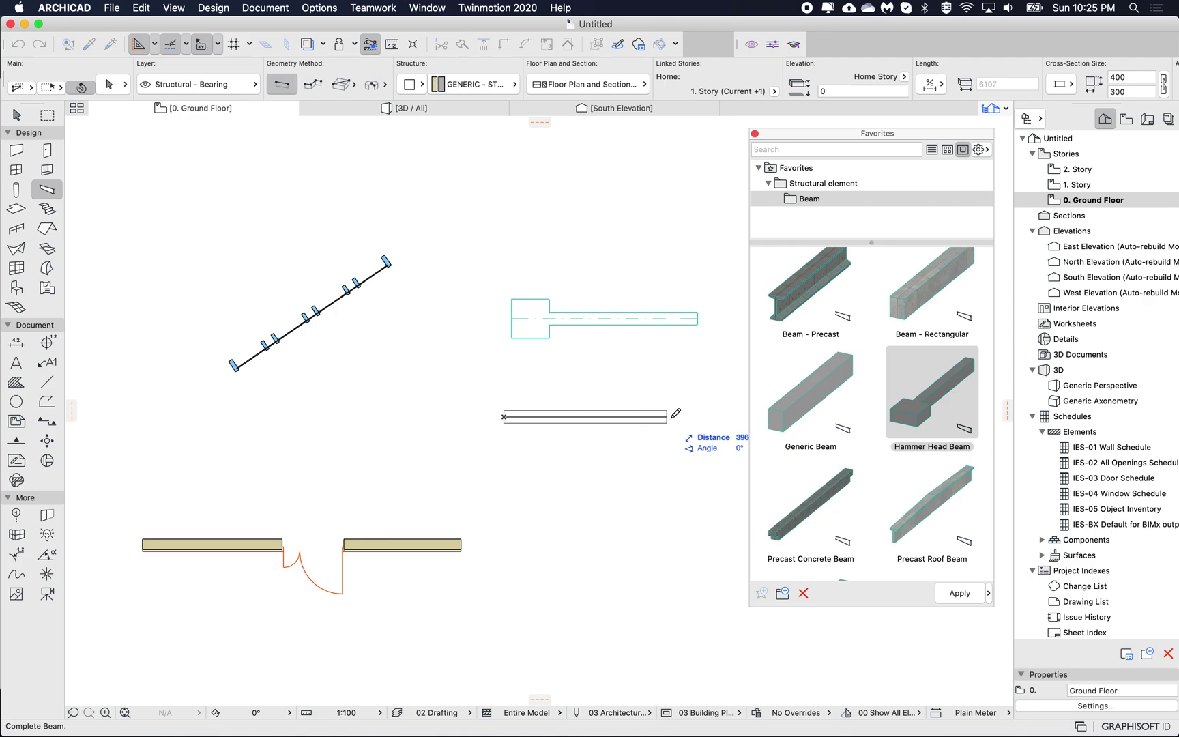
left_click(681, 416)
left_click(625, 412)
scroll(624, 413, "right", 3)
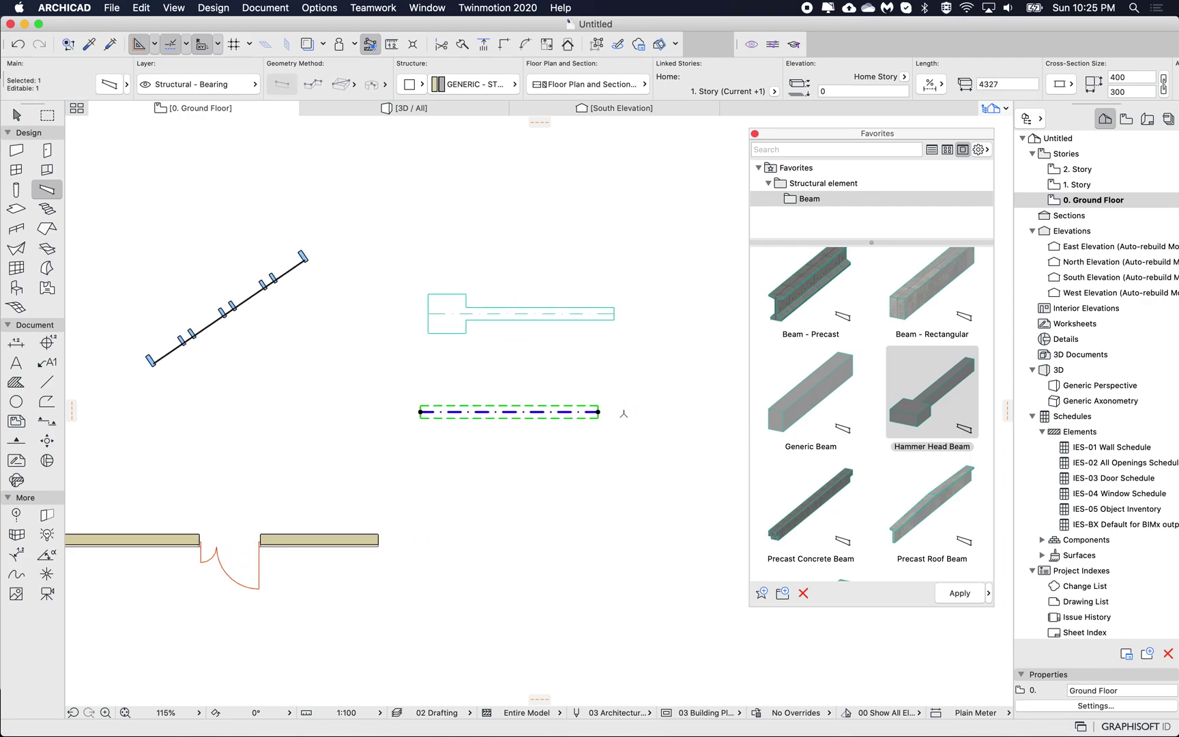
left_click(941, 399)
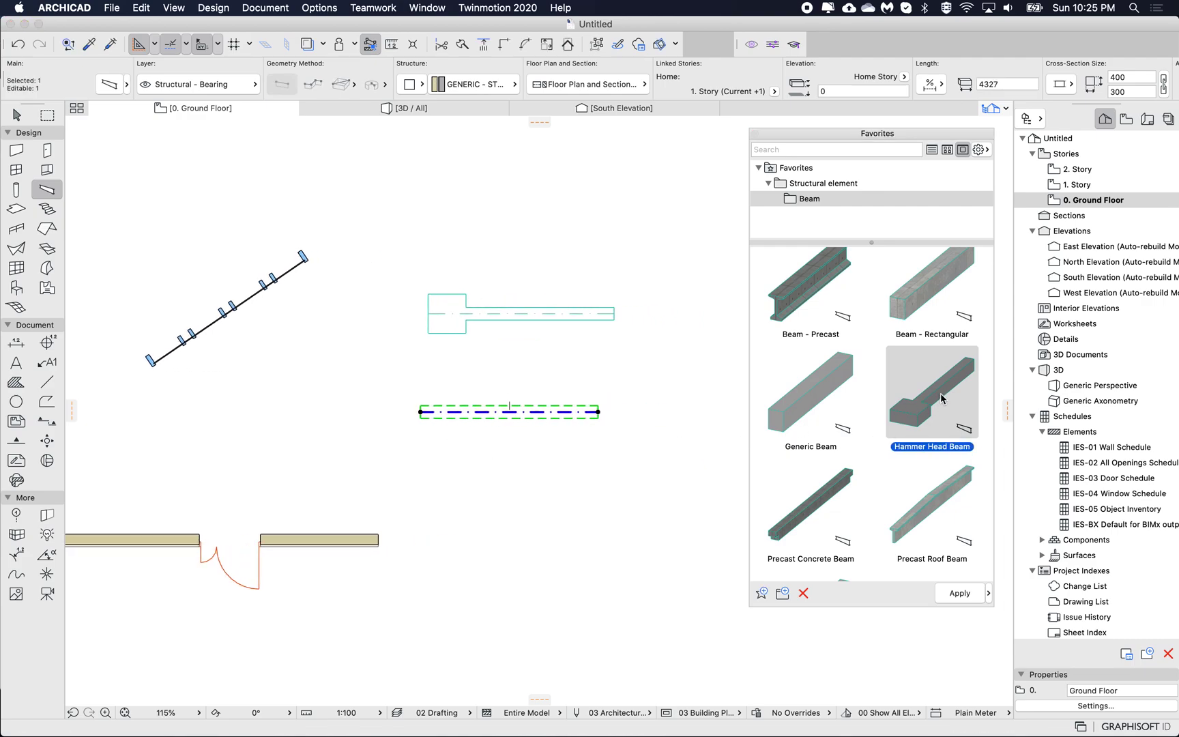
- Apply Hammer Head Beam to the new beam, first excluding size/height/elevation, then with all settings
left_click(988, 593)
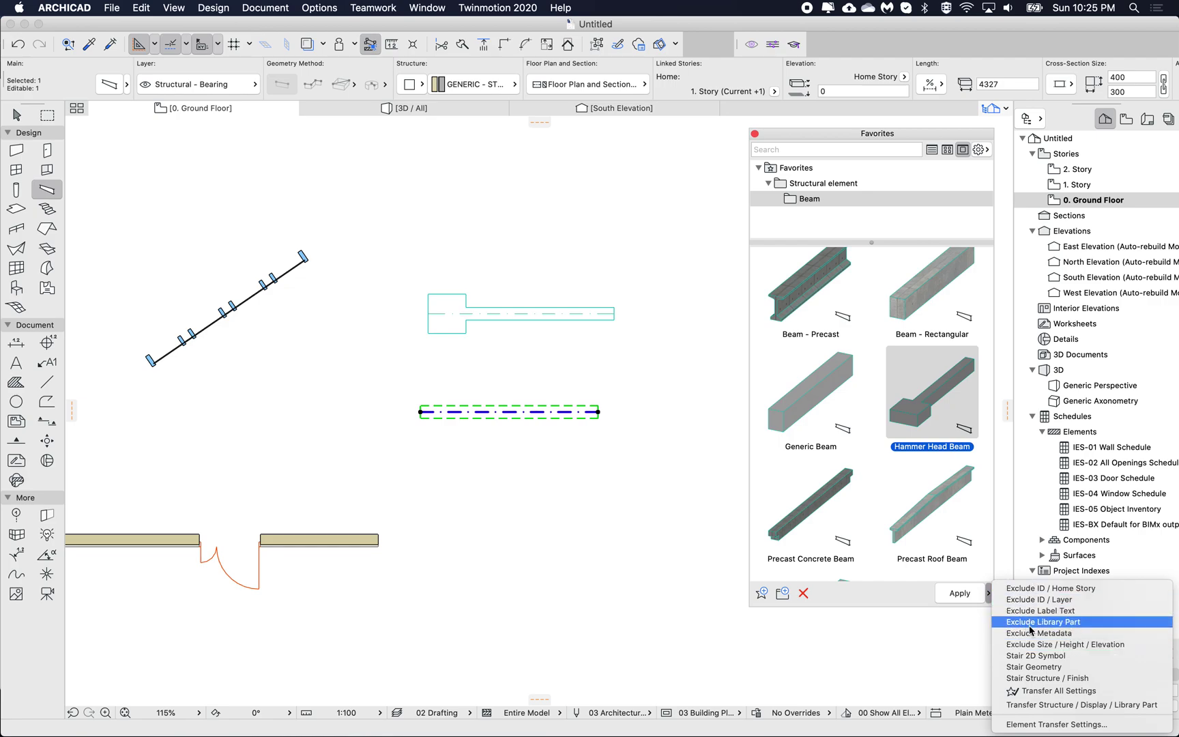
left_click(1103, 645)
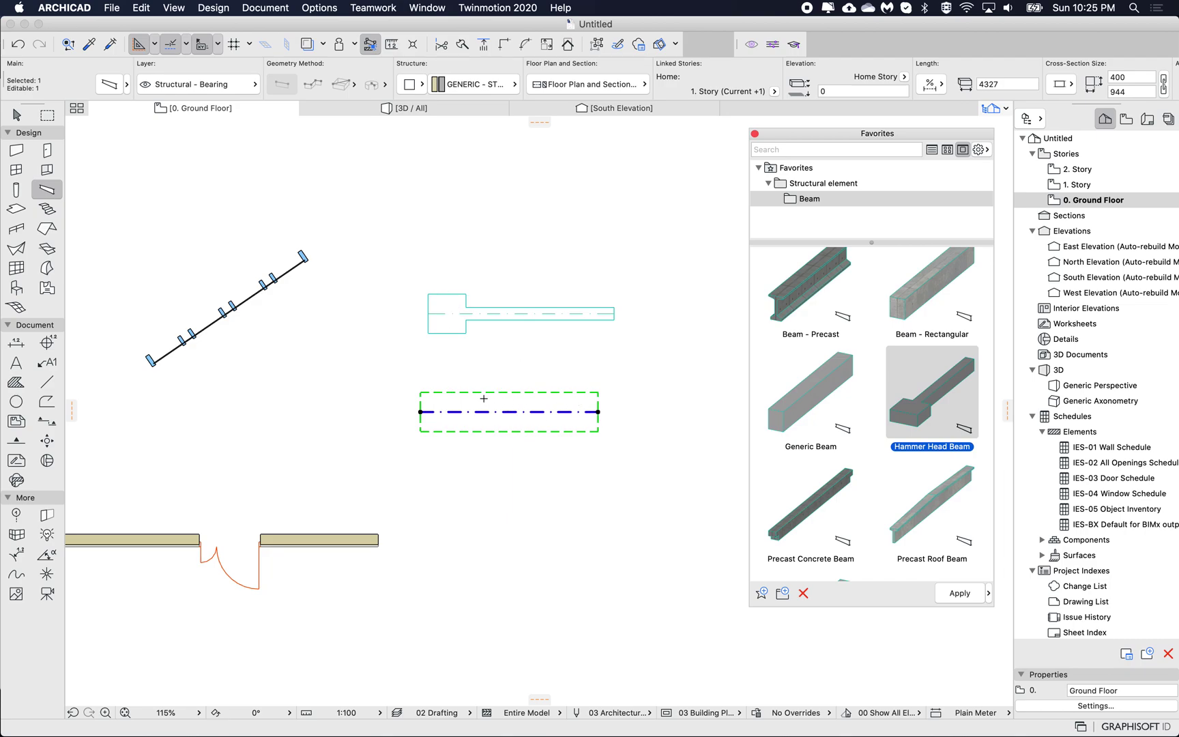
left_click(928, 400)
double_click(928, 399)
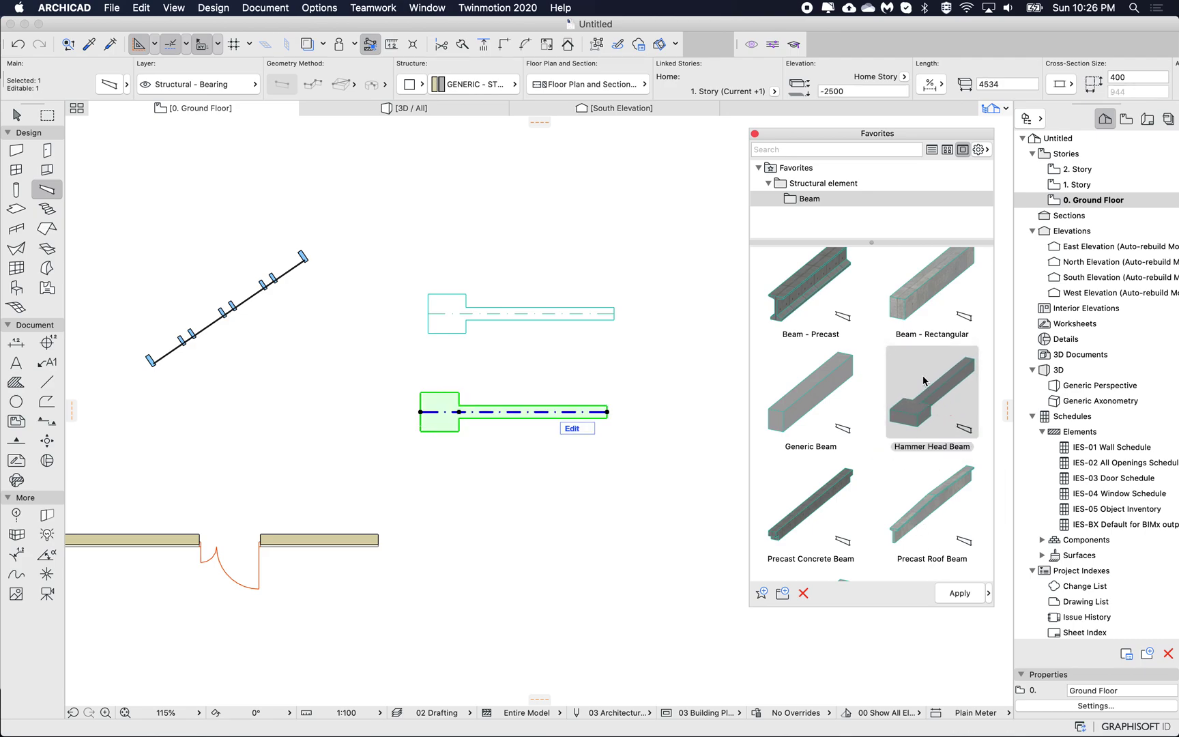
- Review the Apply options menu, then clear the beam selection
left_click(989, 594)
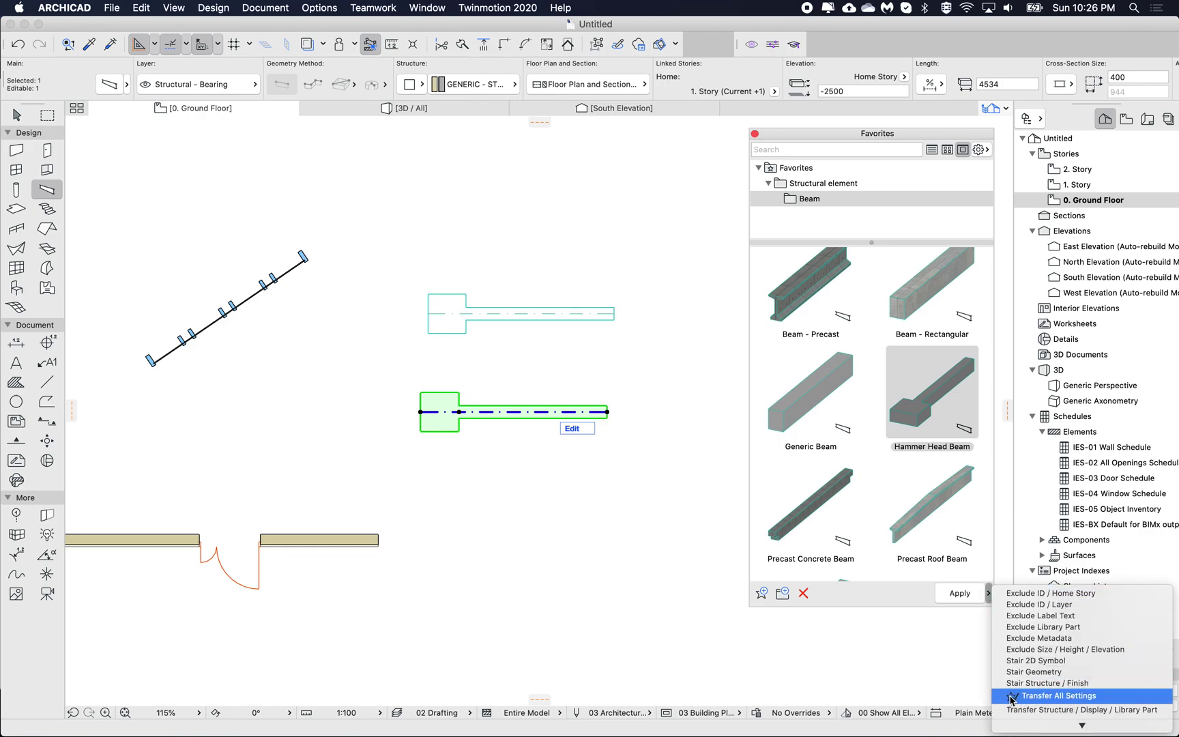
left_click(891, 600)
left_click(989, 593)
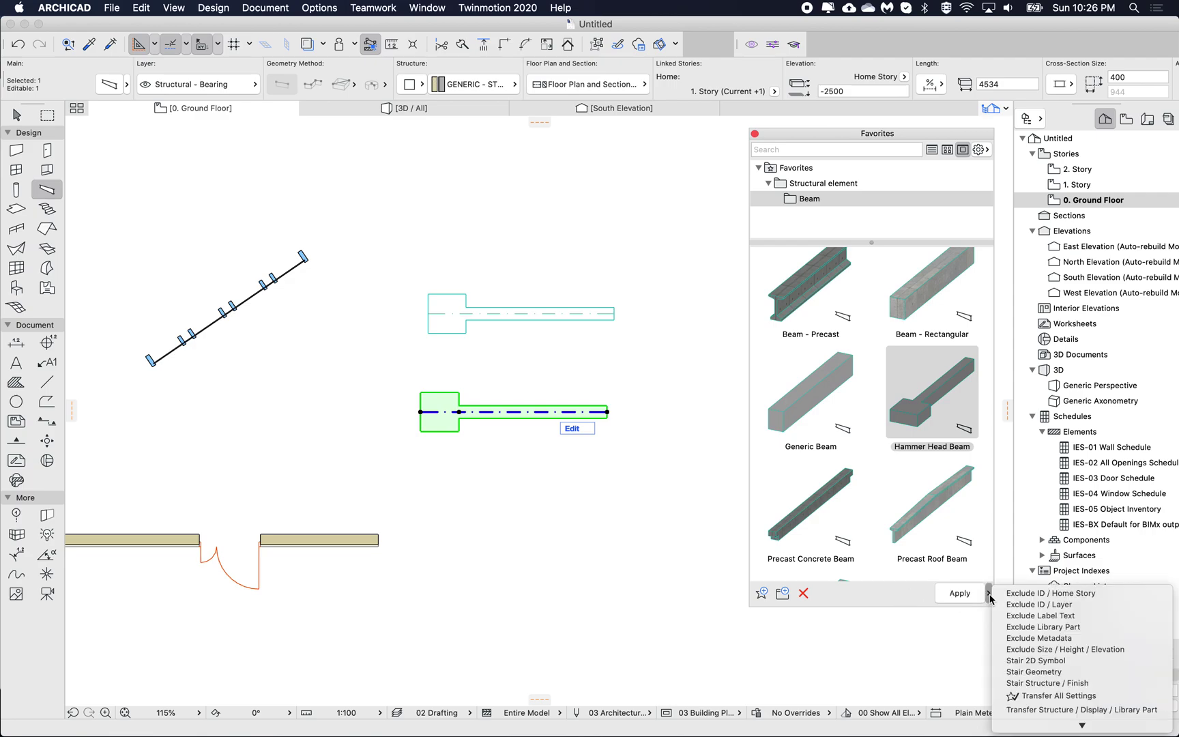
left_click(903, 605)
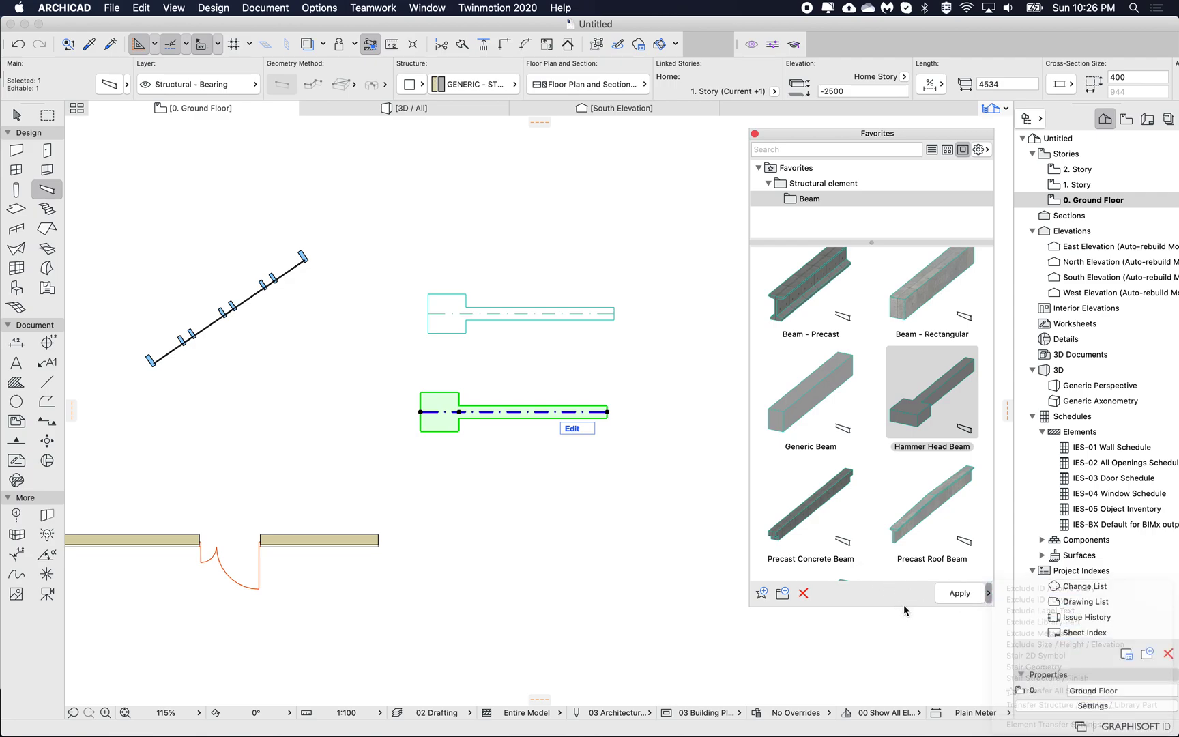
left_click(568, 376)
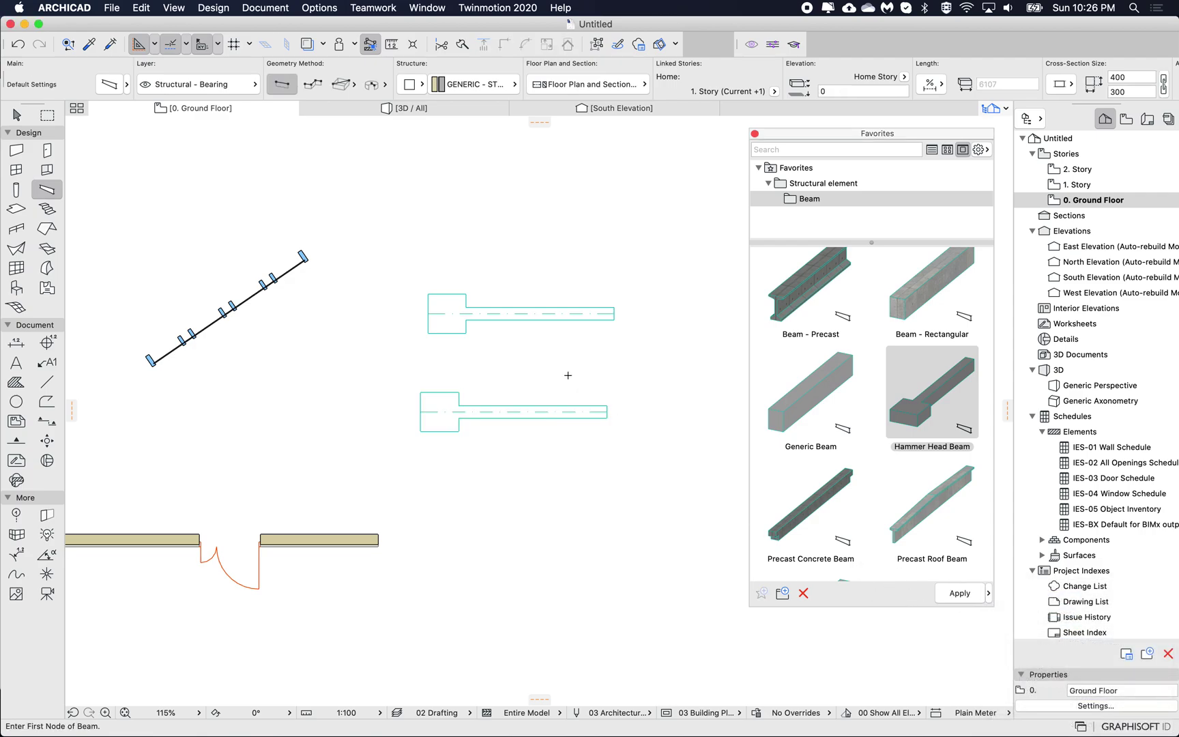
- Edit the upper beam and save its wide head segment as favorite 'Wide Beam Segment'
left_click(499, 316, "shift")
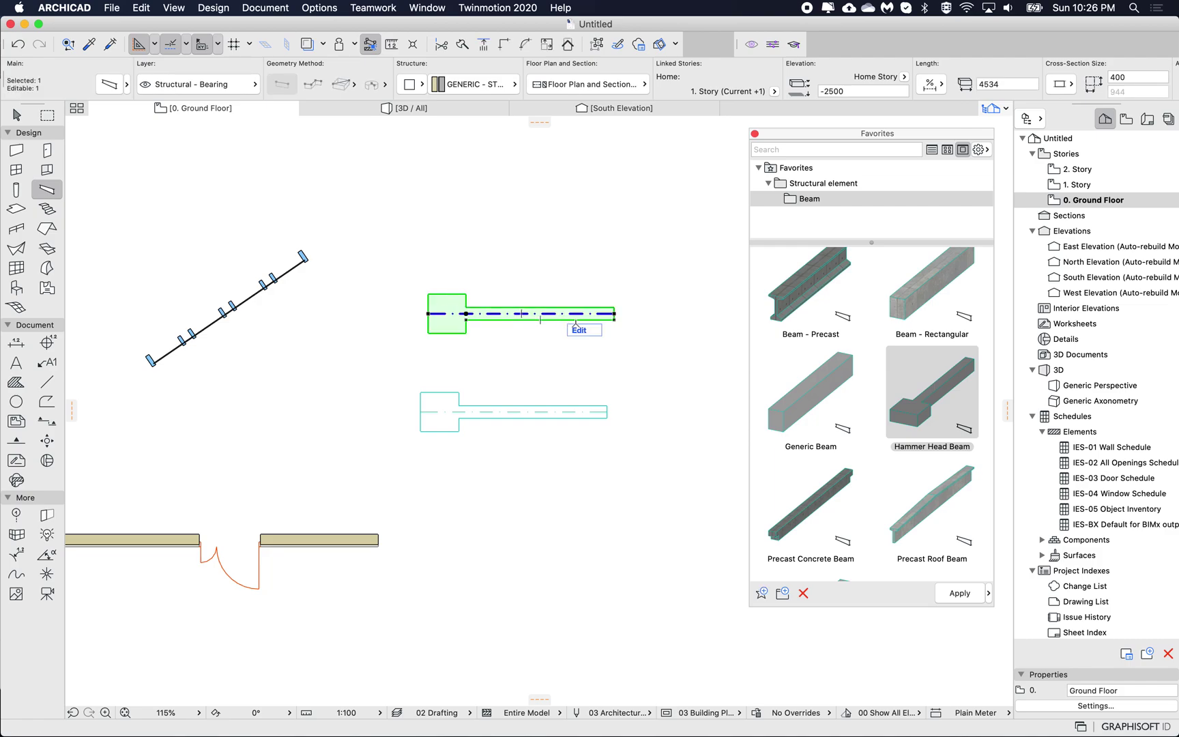
left_click(585, 331)
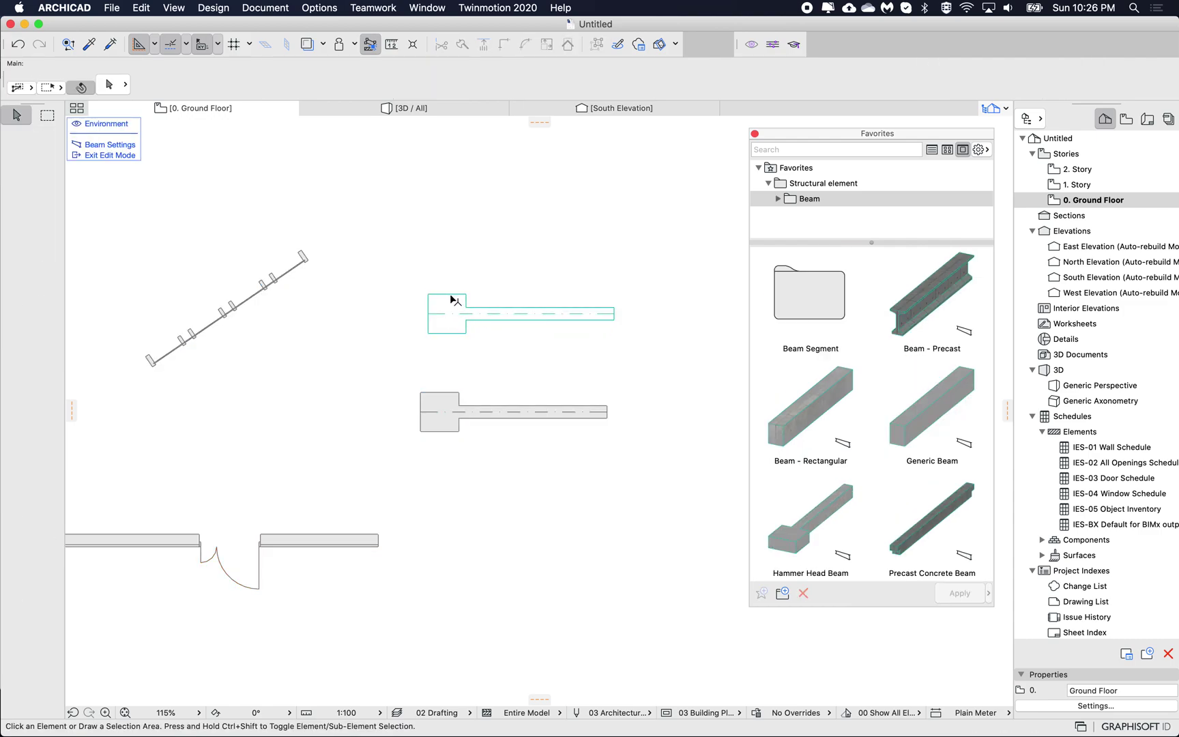
left_click(430, 309)
left_click(761, 593)
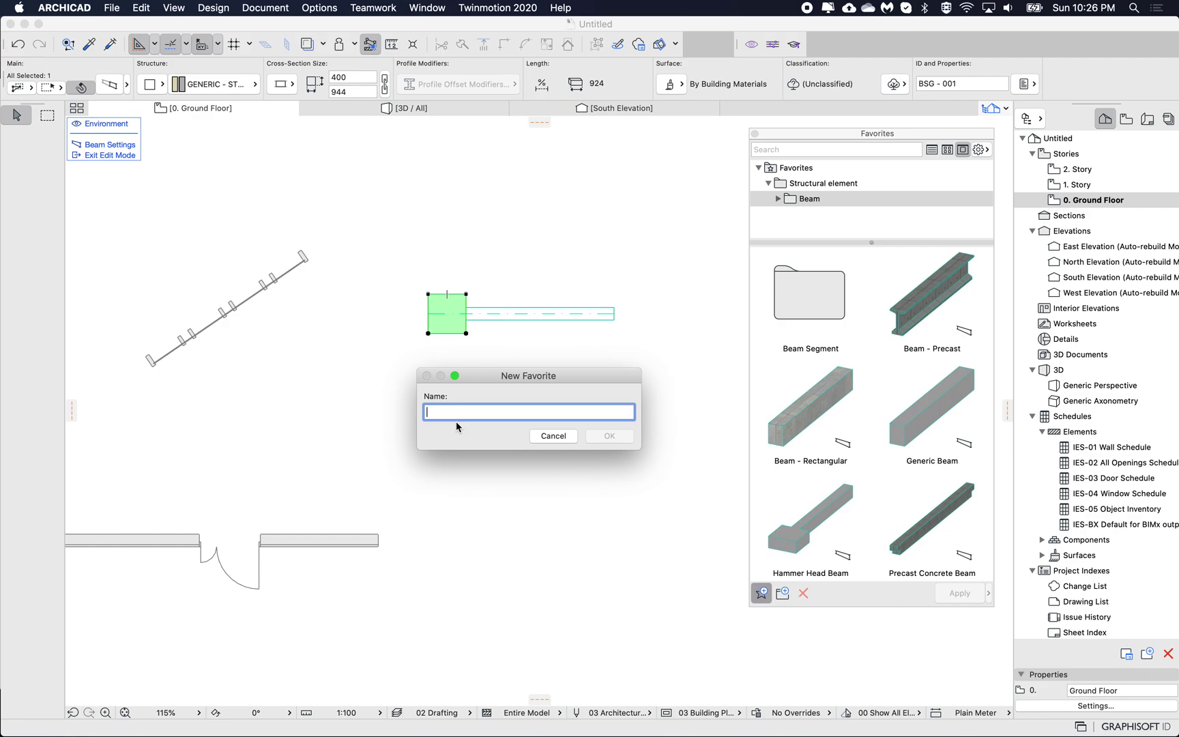
type("W")
key("BackSpace")
type("Wide Beam Segment")
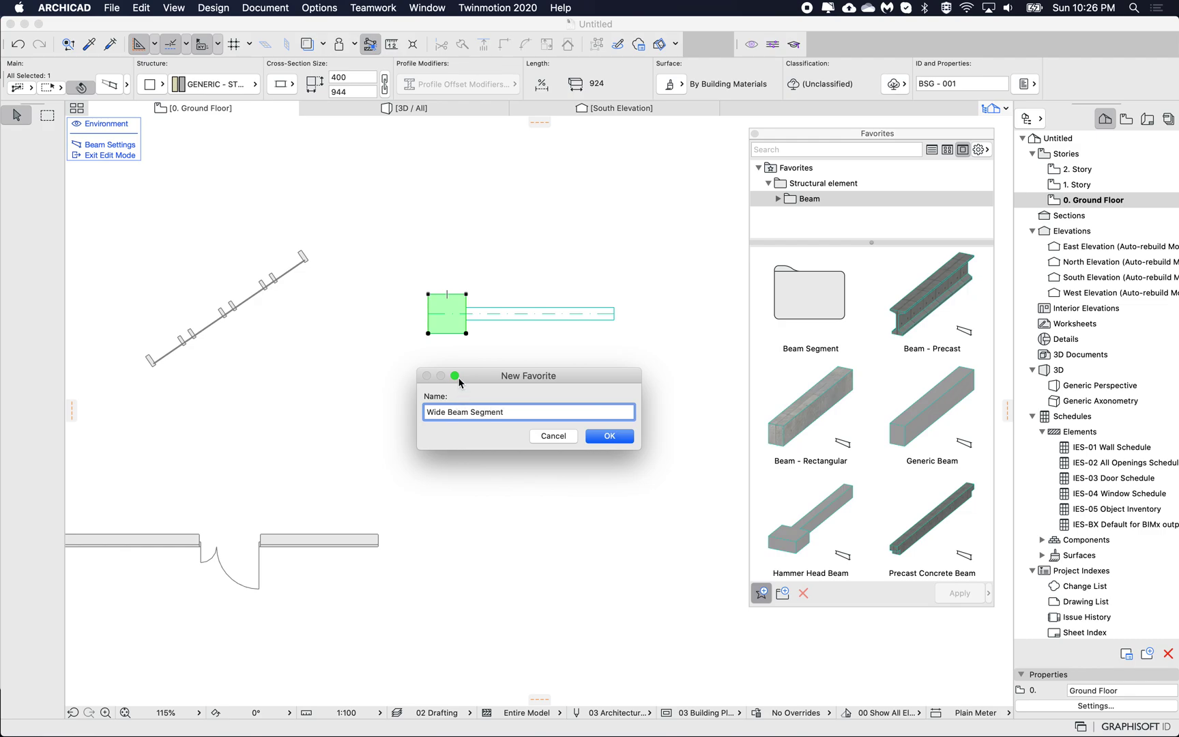
left_click(610, 436)
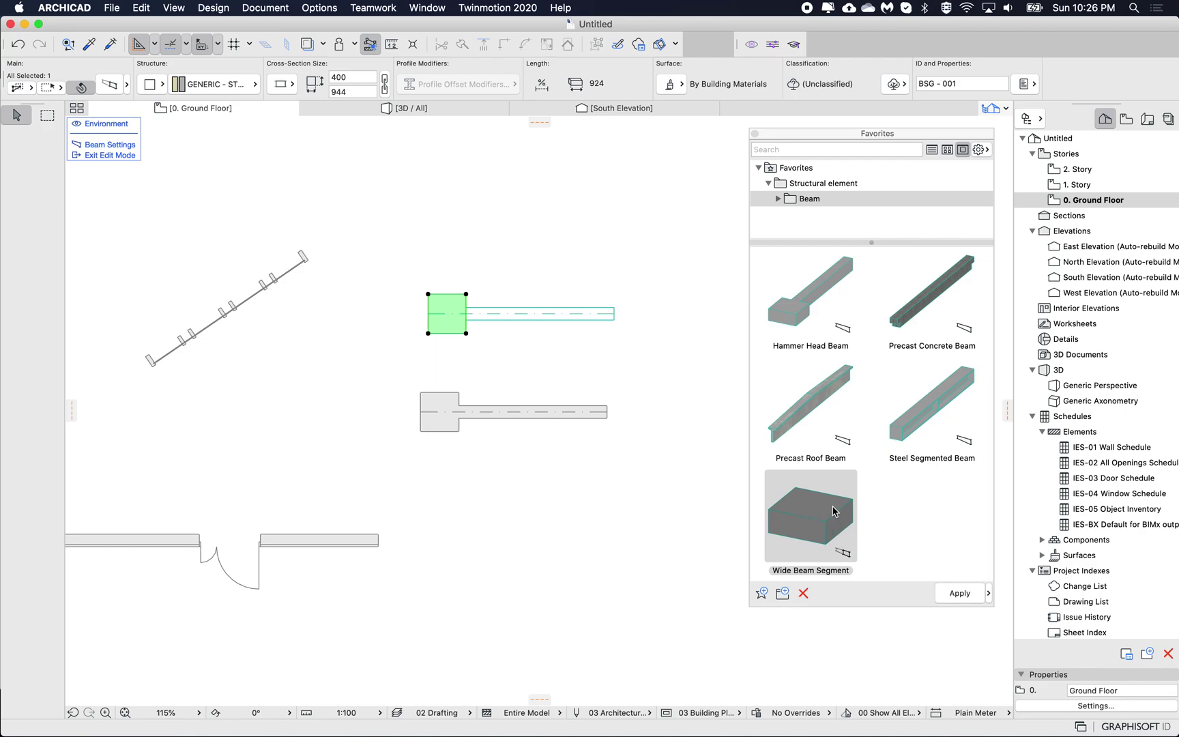
- Check the Precast Roof Beam and Wide Beam Segment favorites, then deselect
left_click(840, 432)
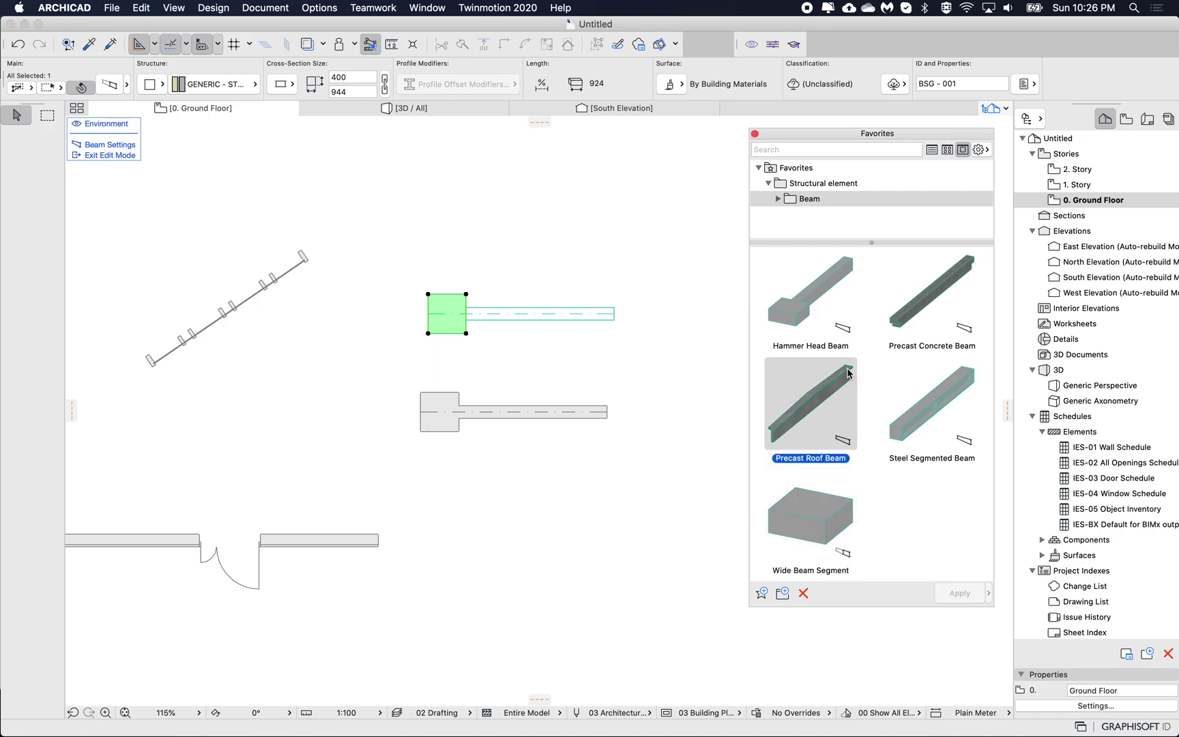
left_click(828, 538)
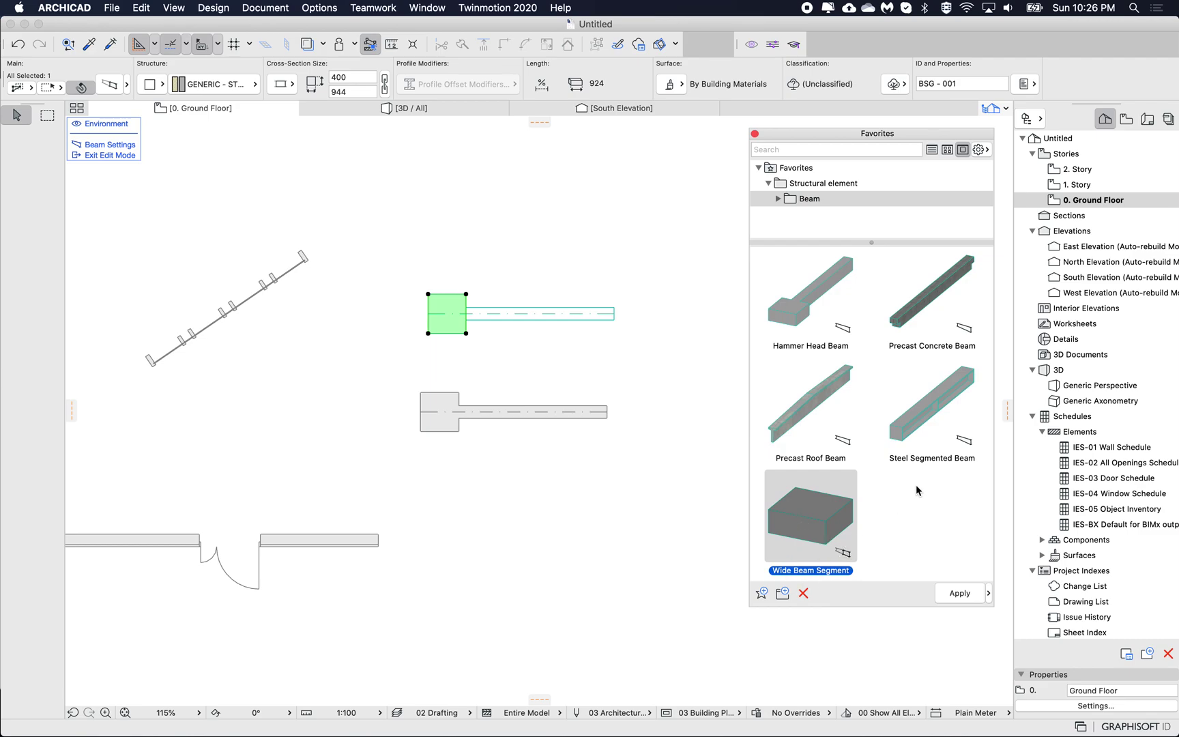
left_click(491, 351)
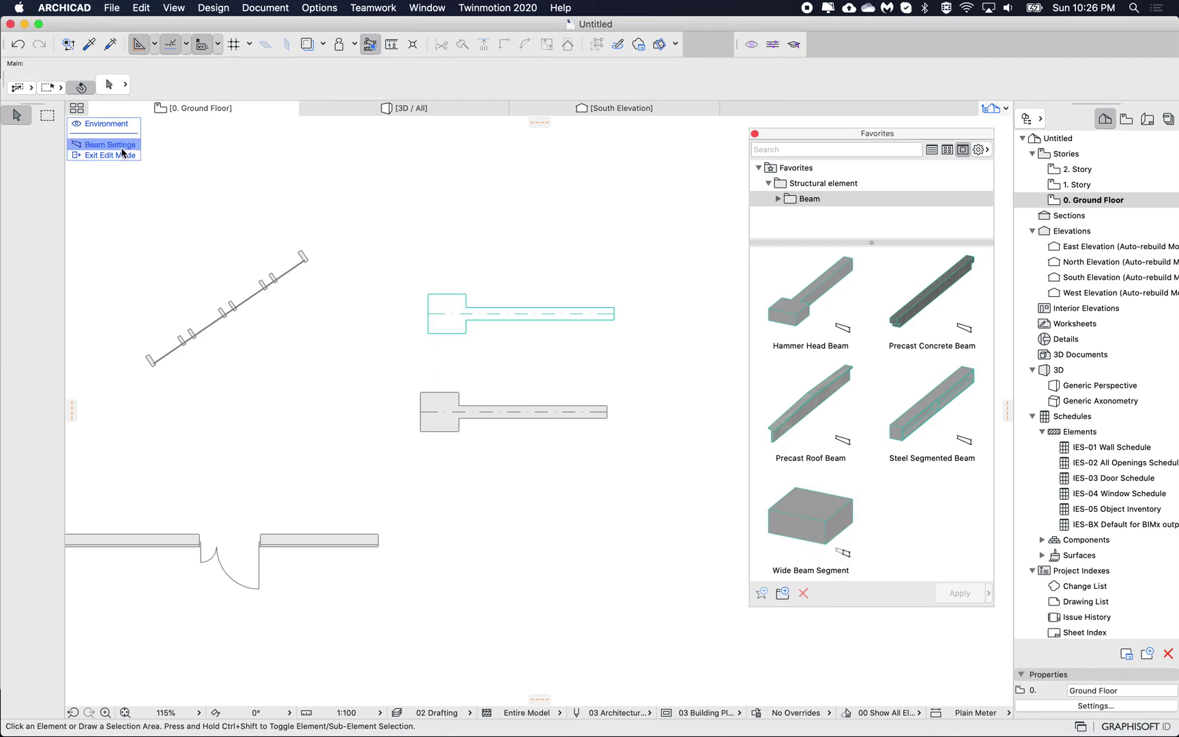
left_click(117, 146)
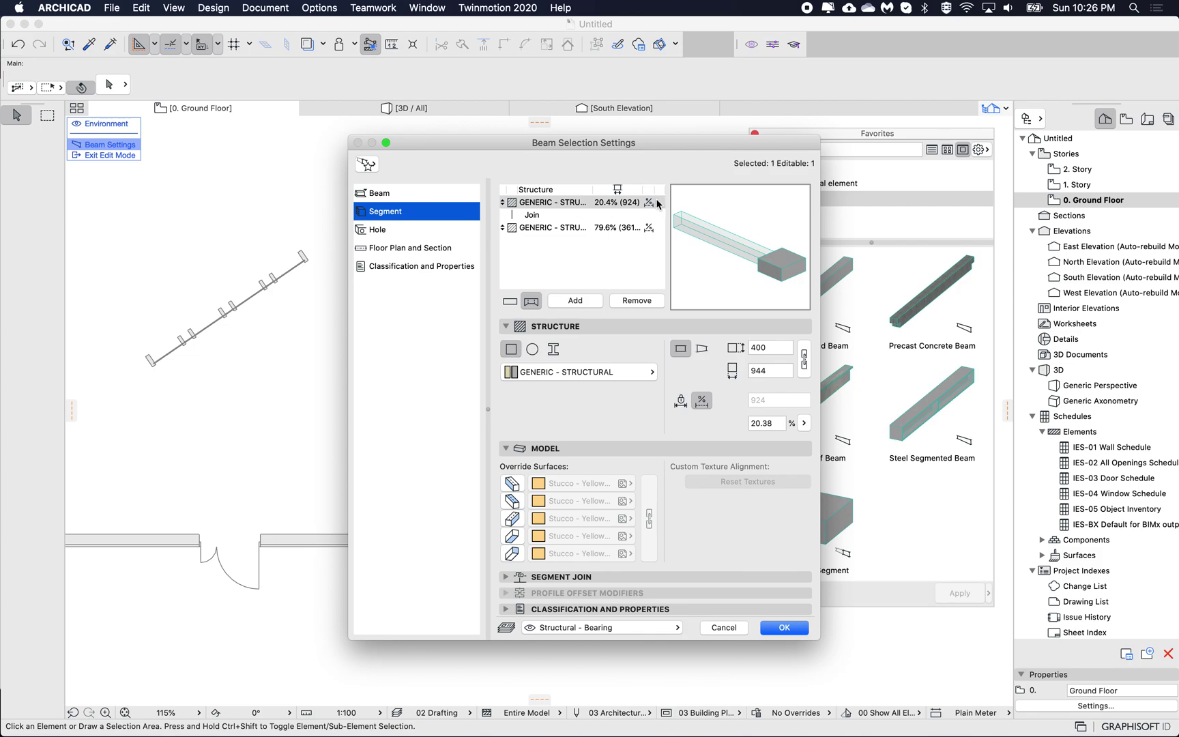
left_click_drag(687, 140, 583, 141)
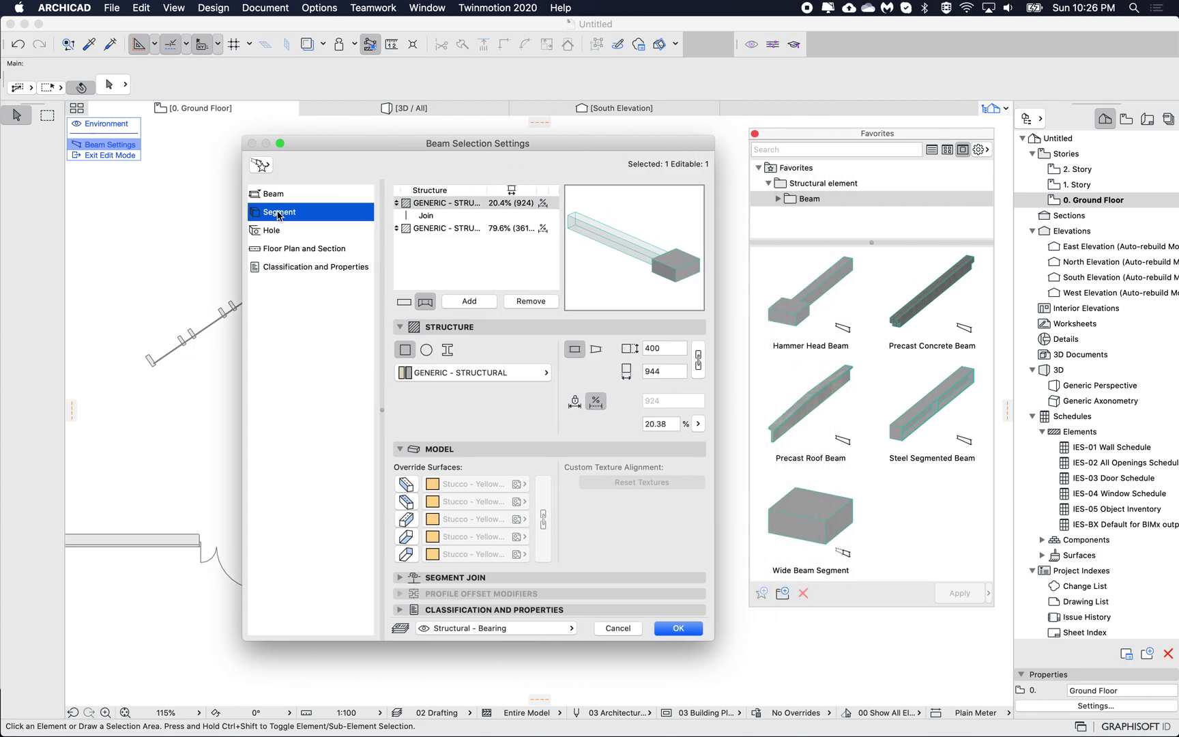
left_click(260, 165)
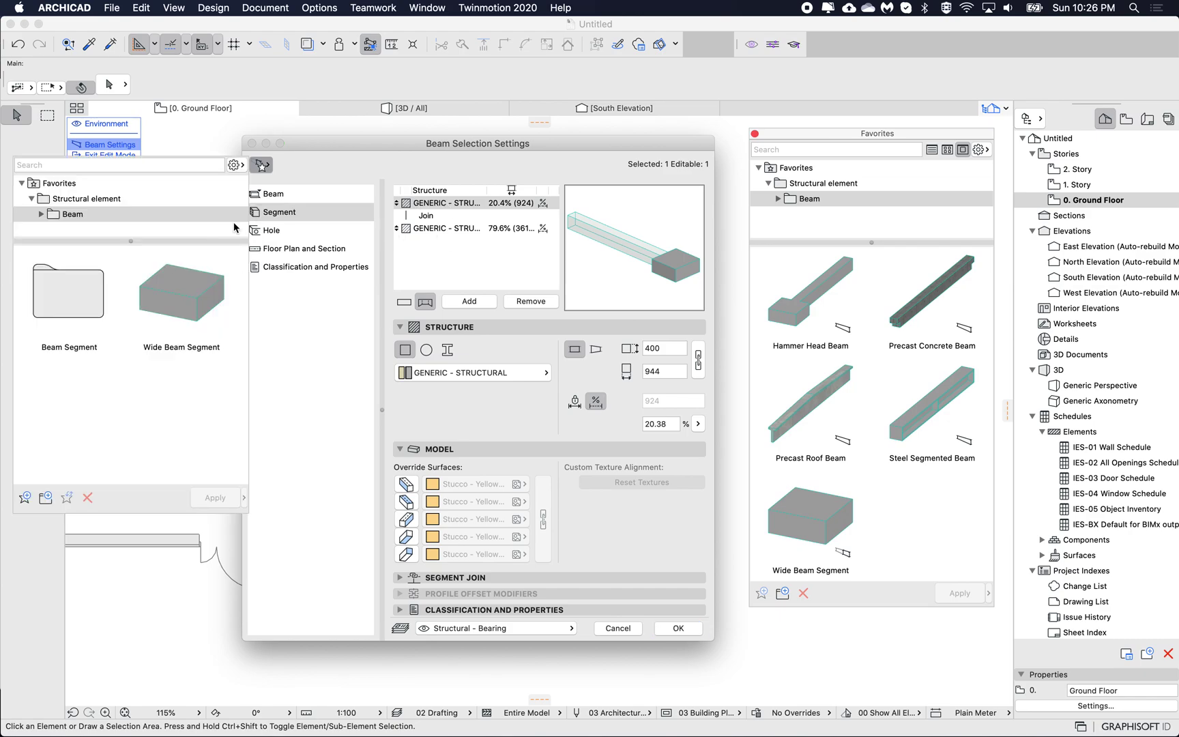
left_click(318, 167)
left_click(275, 193)
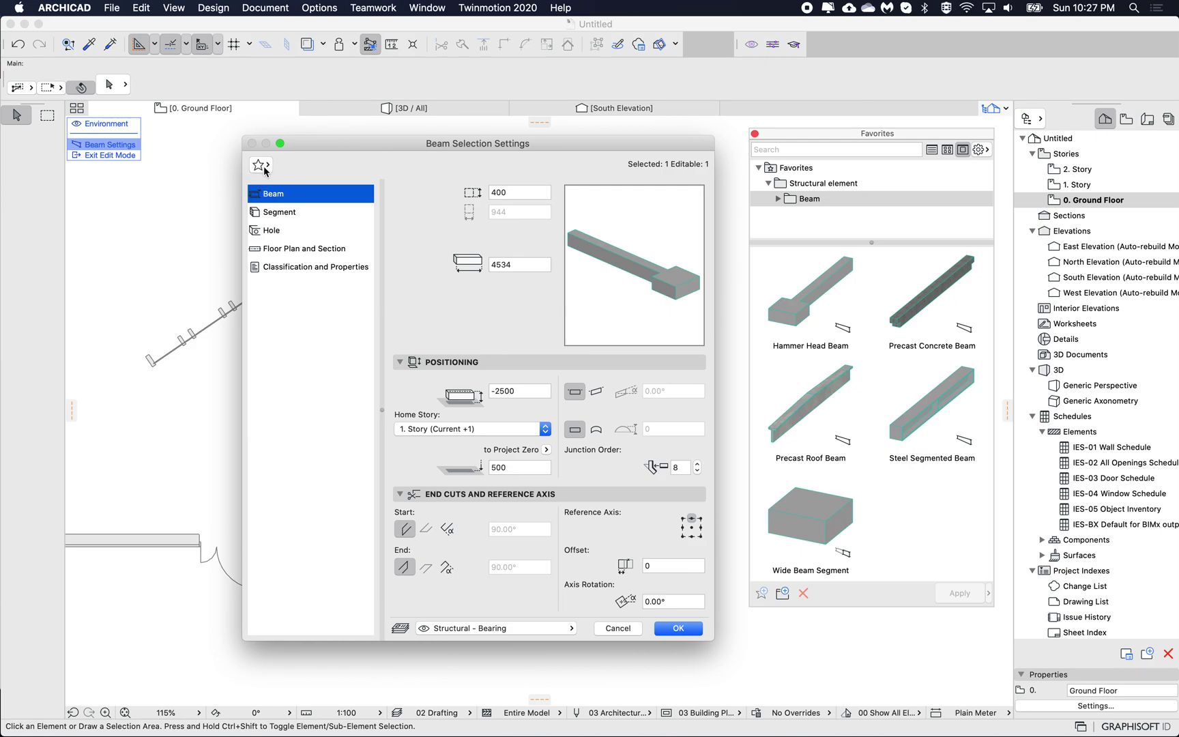
left_click(278, 210)
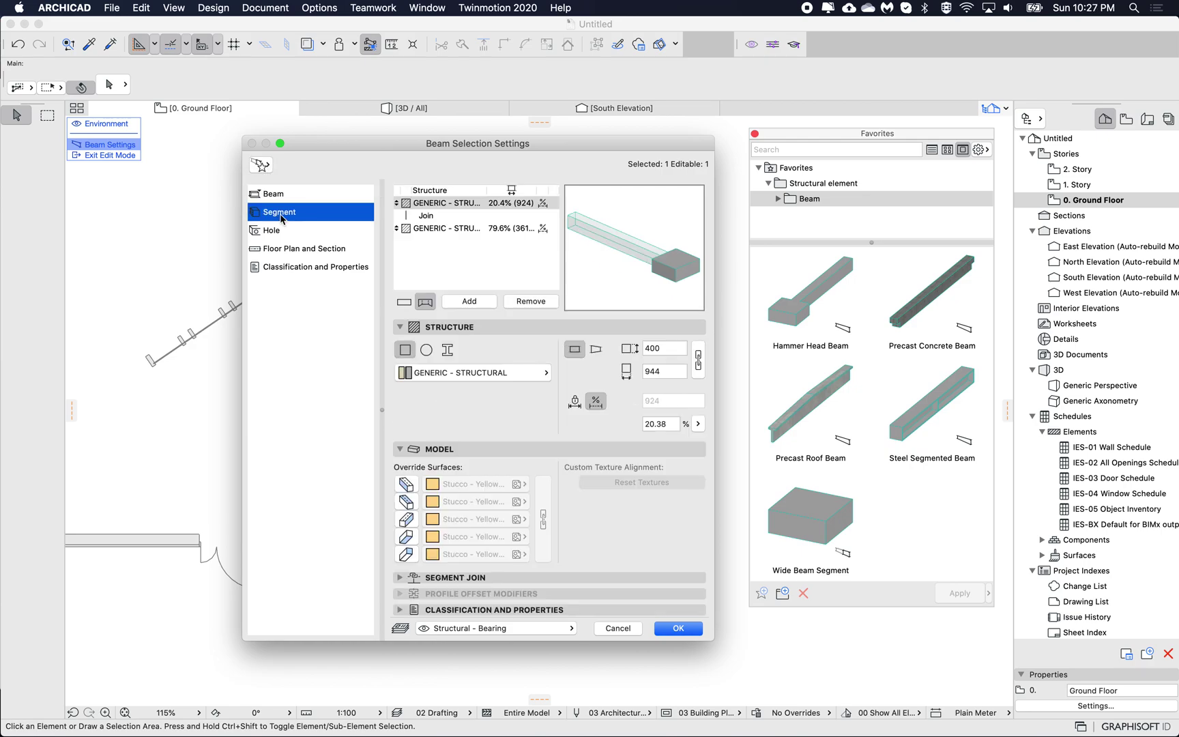
left_click(446, 204)
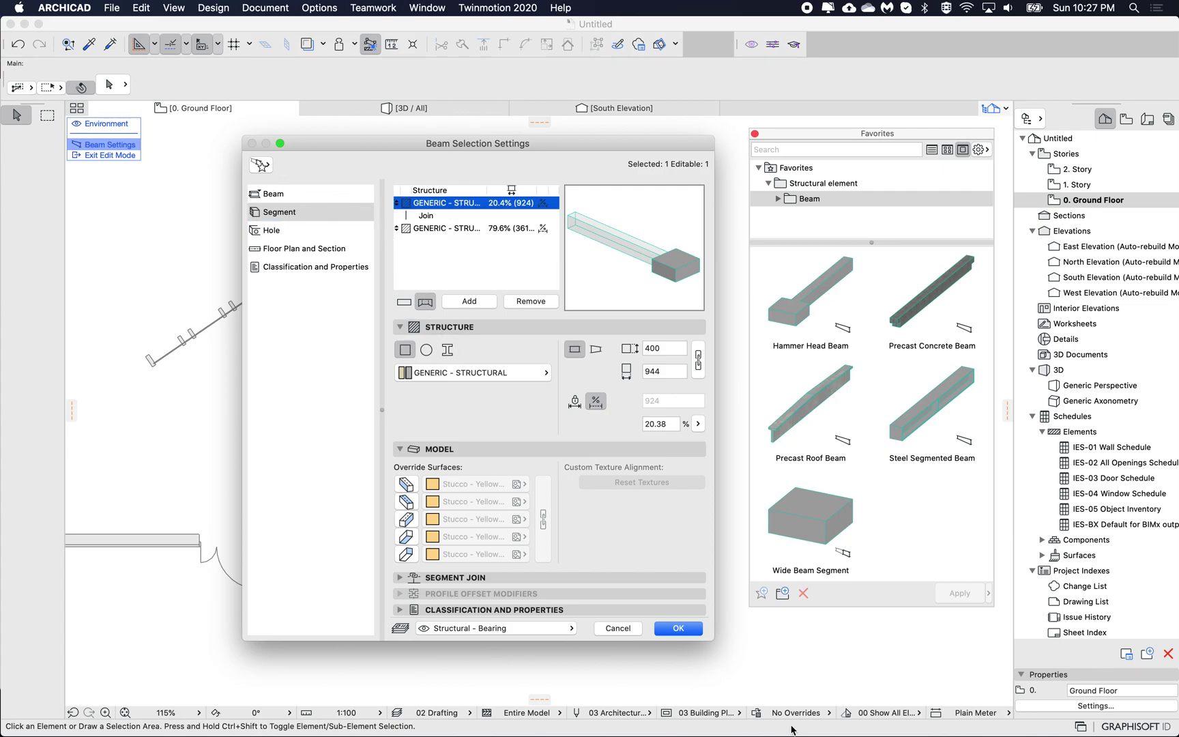
left_click(678, 628)
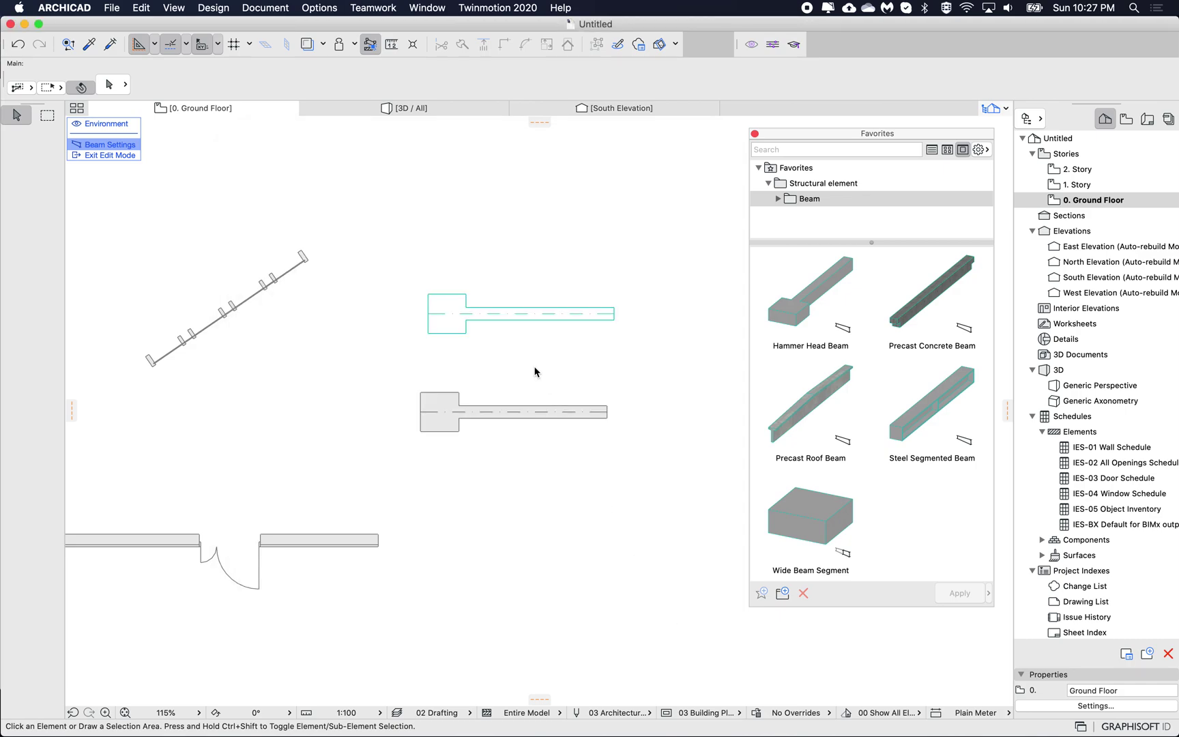
- Leave beam edit mode and select the curtain wall's upper-right end frame in its edit mode
left_click(108, 154)
left_click(274, 282)
scroll(248, 264, "left", 5)
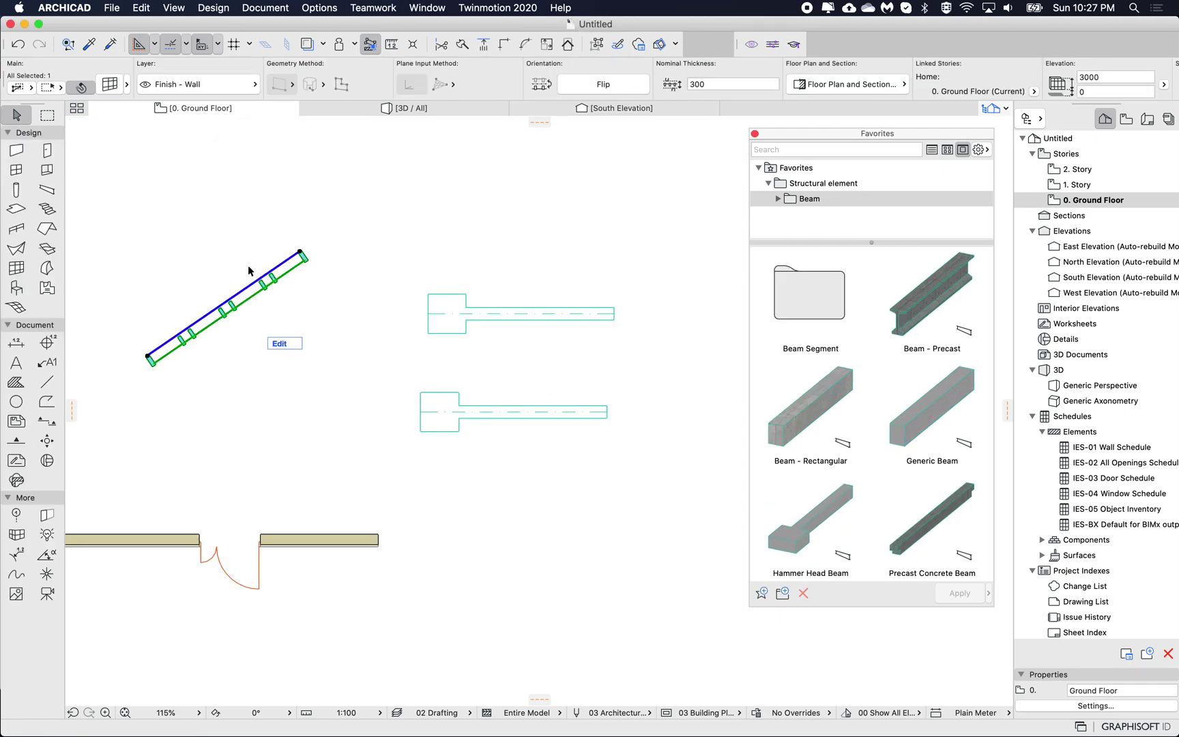
scroll(248, 264, "up", 5)
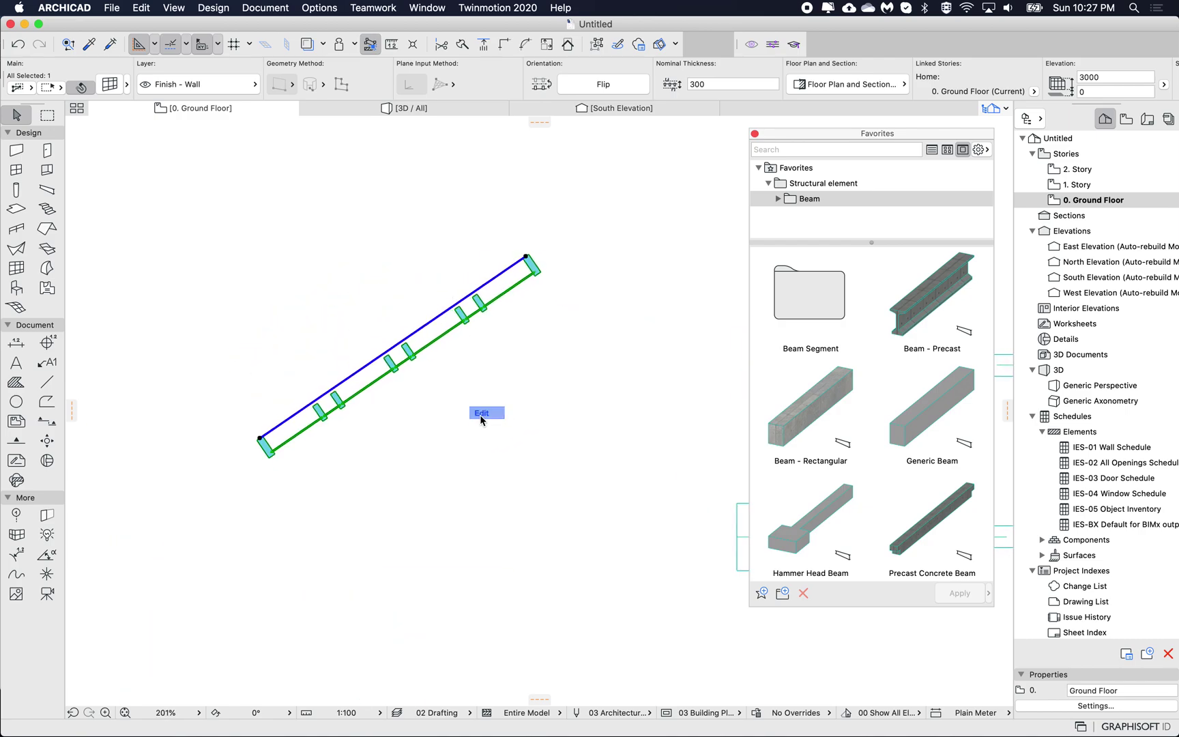
left_click(482, 414)
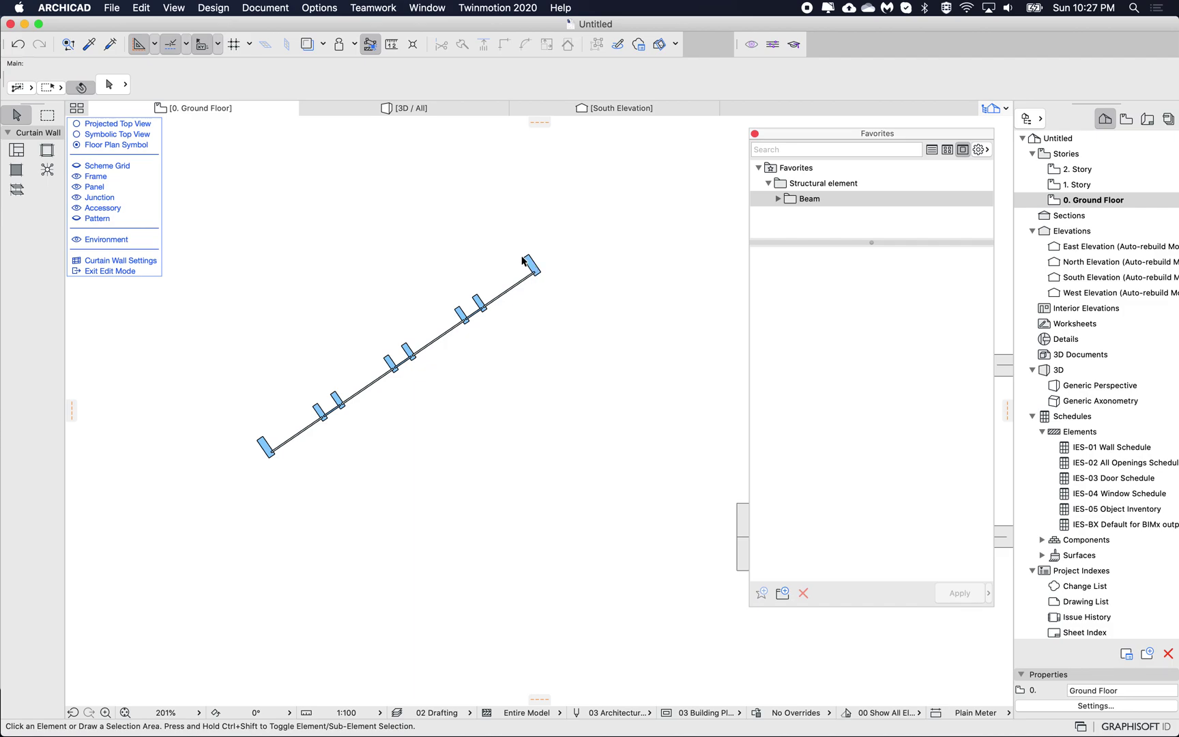
left_click(523, 261)
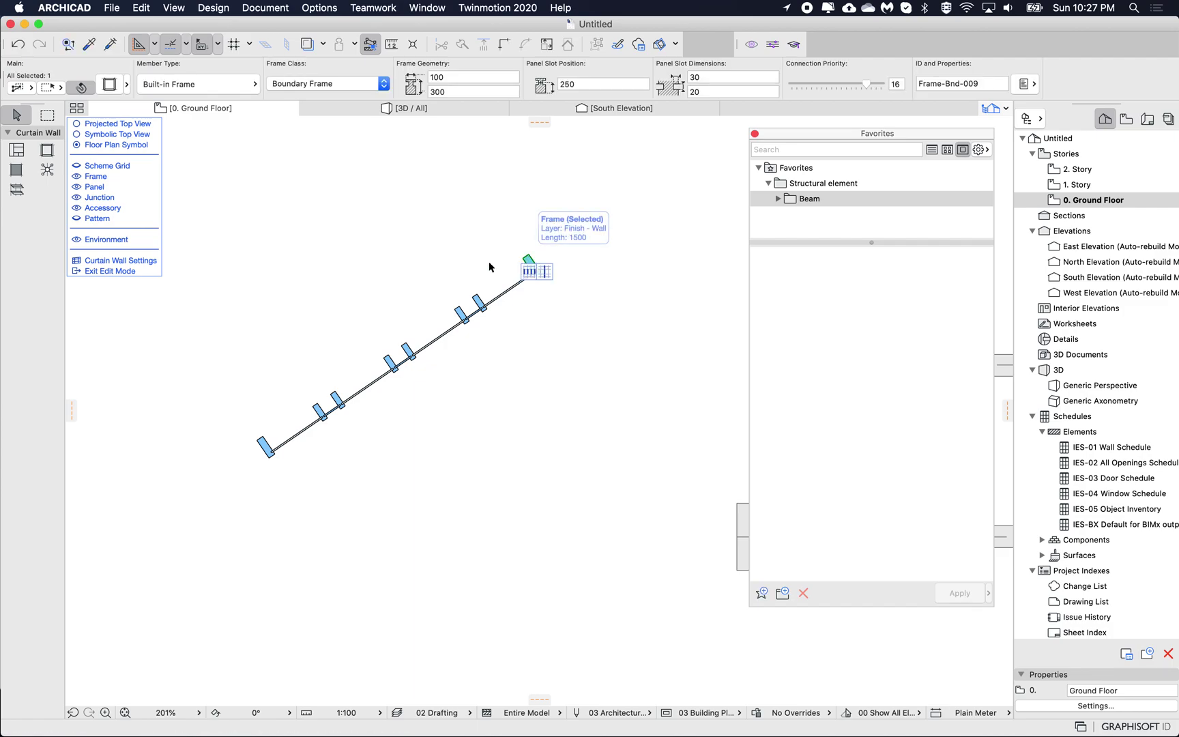
- Apply the Curtain Wall Corner - Butt Glazed, then Curtain Wall Corner - Standard frame favorites
left_click(49, 151)
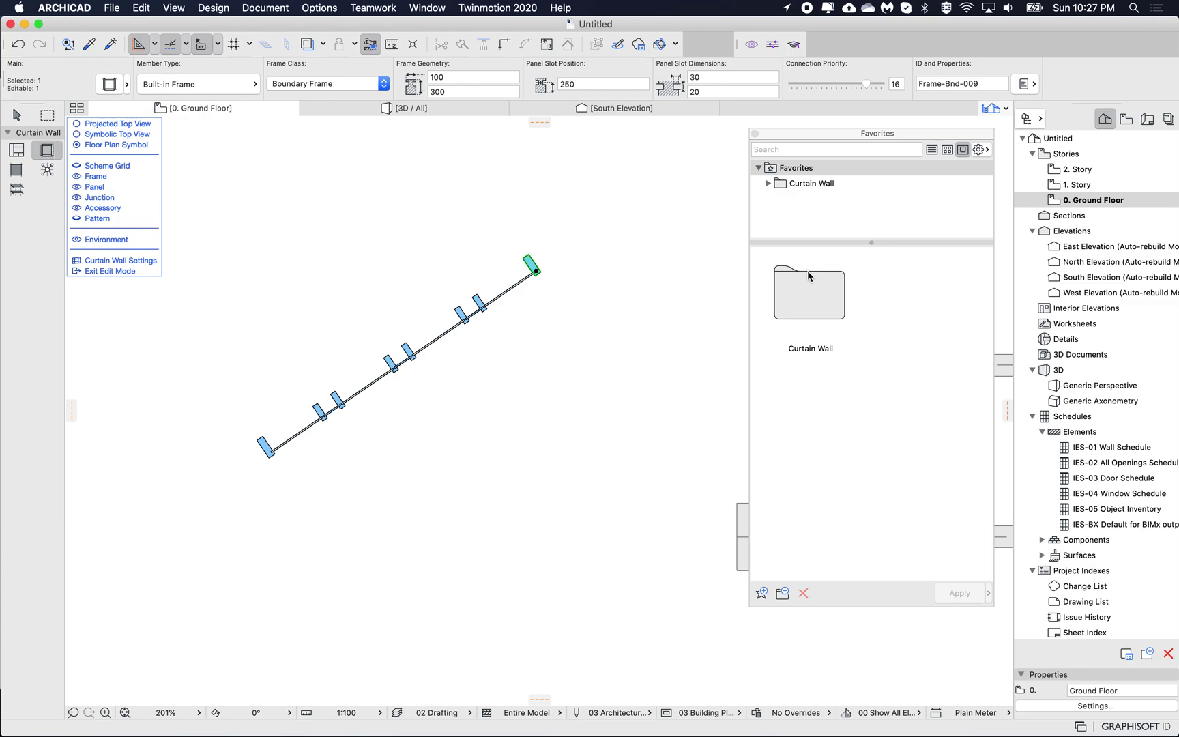
left_click(769, 184)
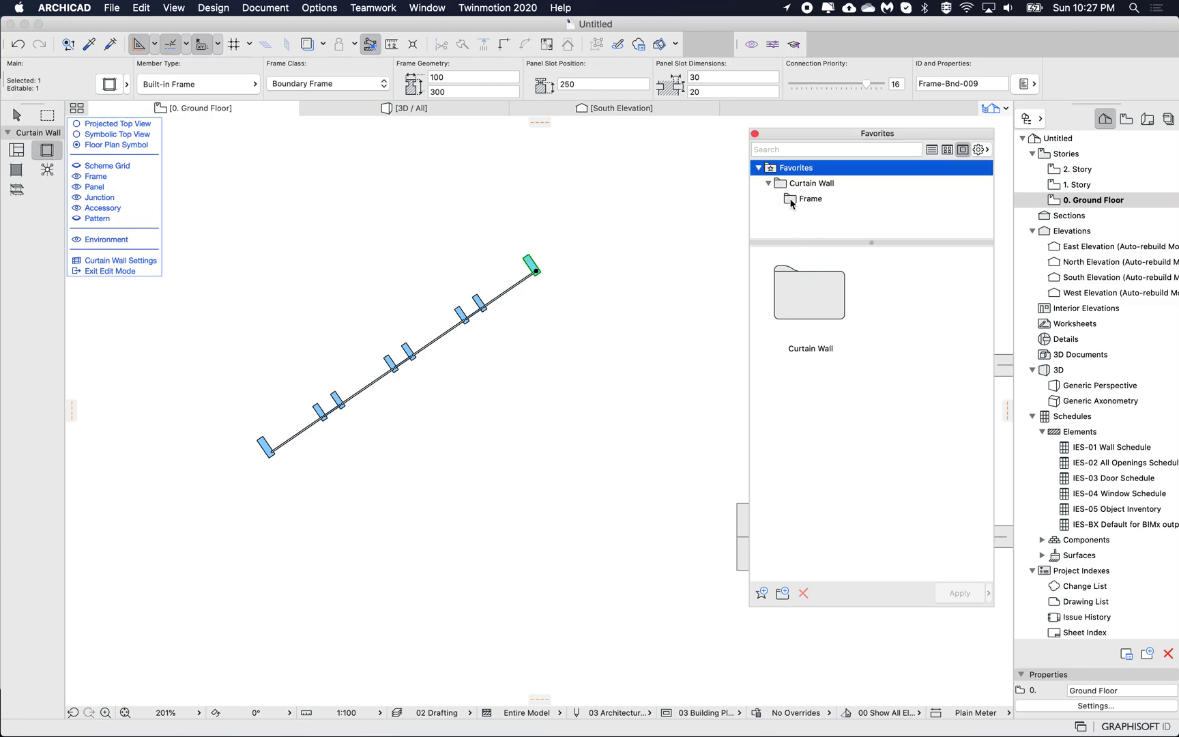
left_click(792, 201)
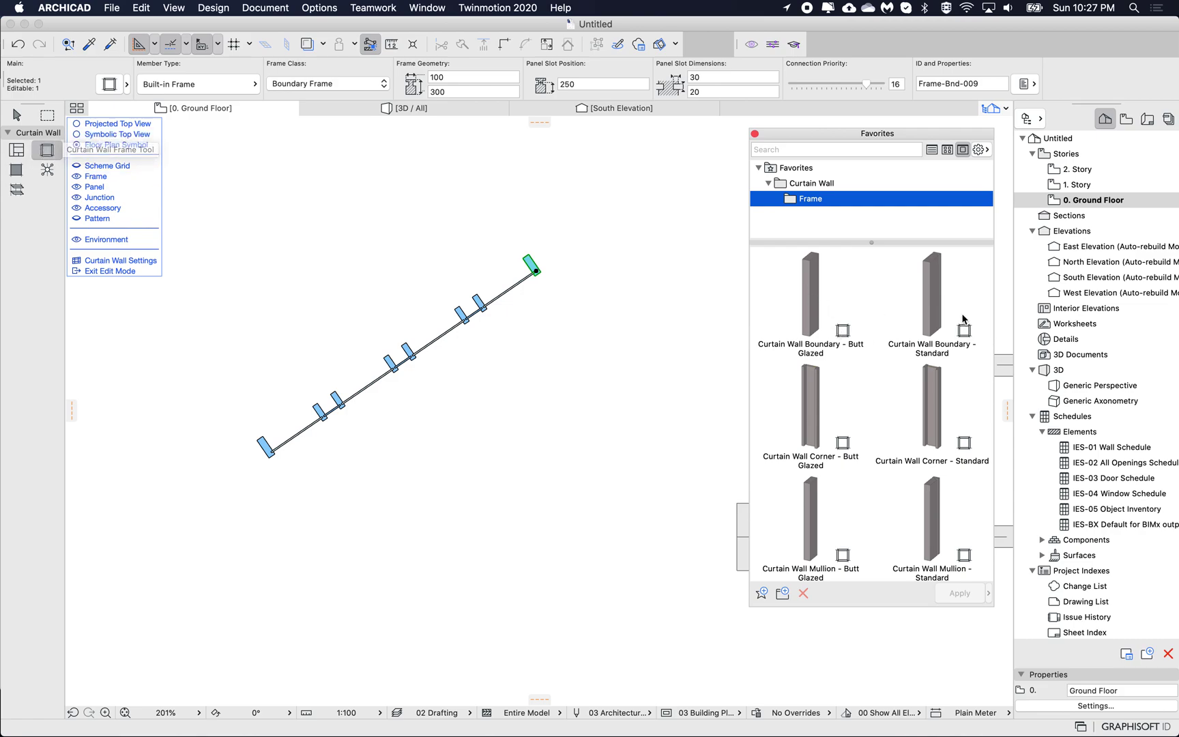
scroll(907, 458, "down", 5)
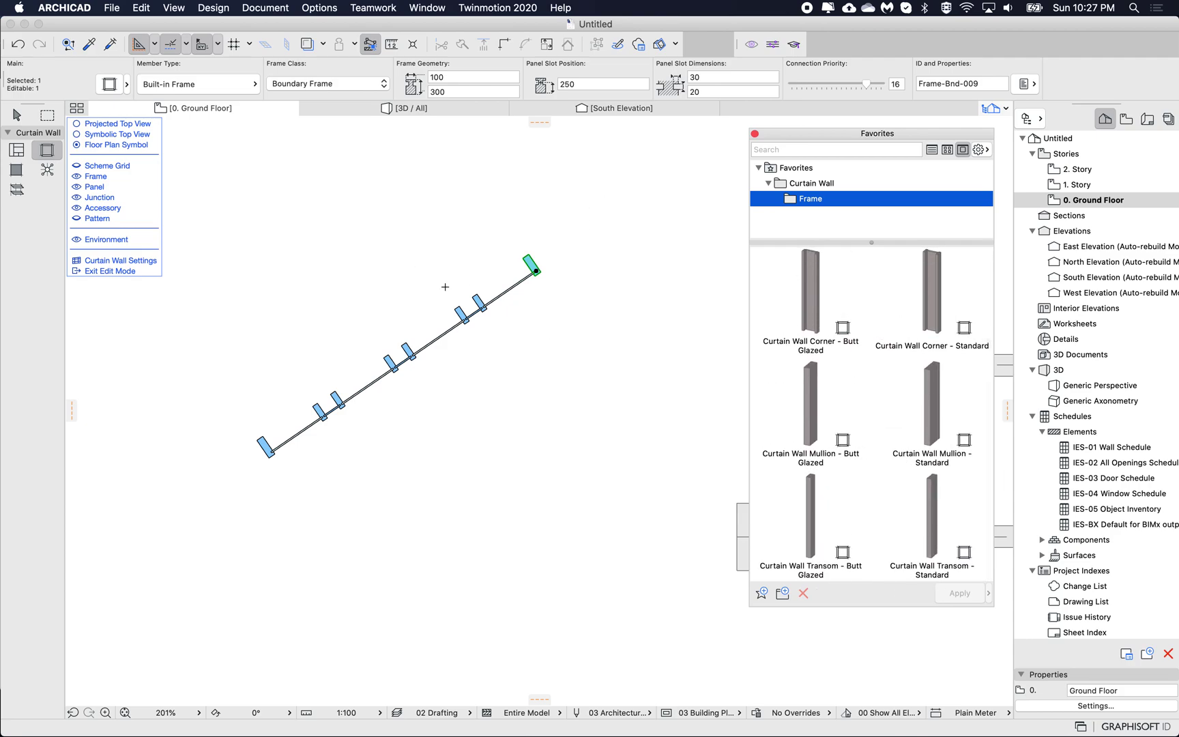
double_click(812, 298)
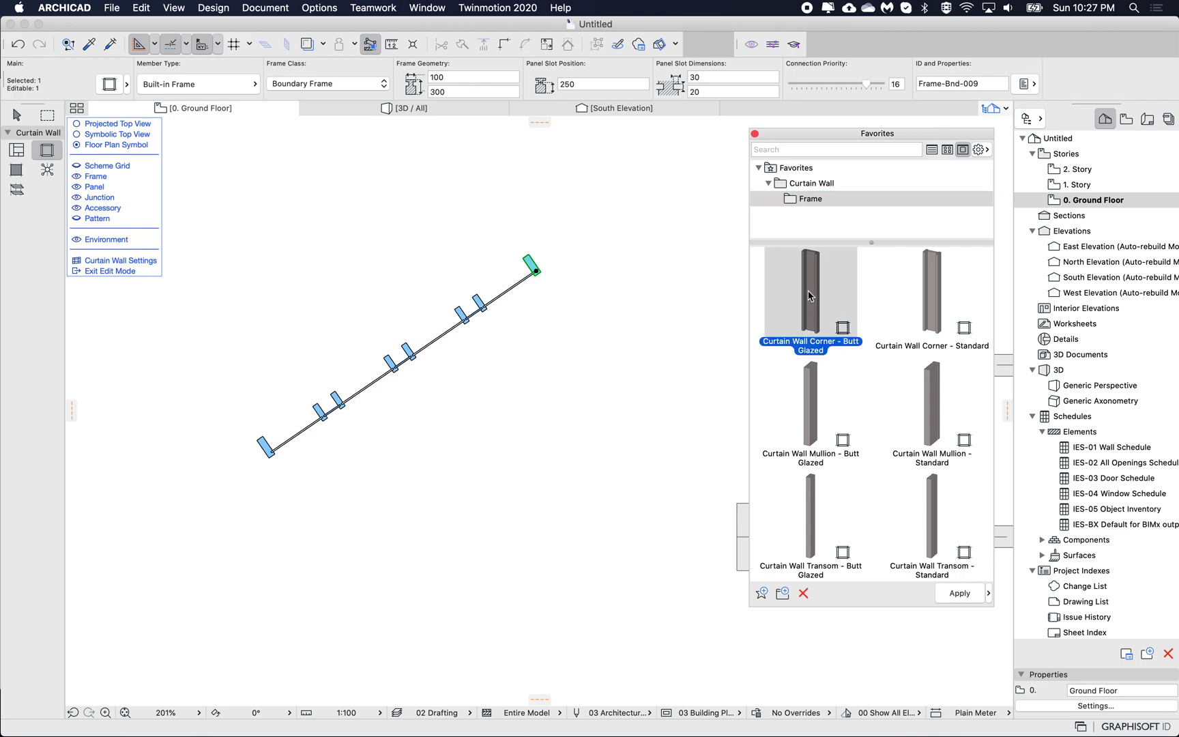
double_click(933, 311)
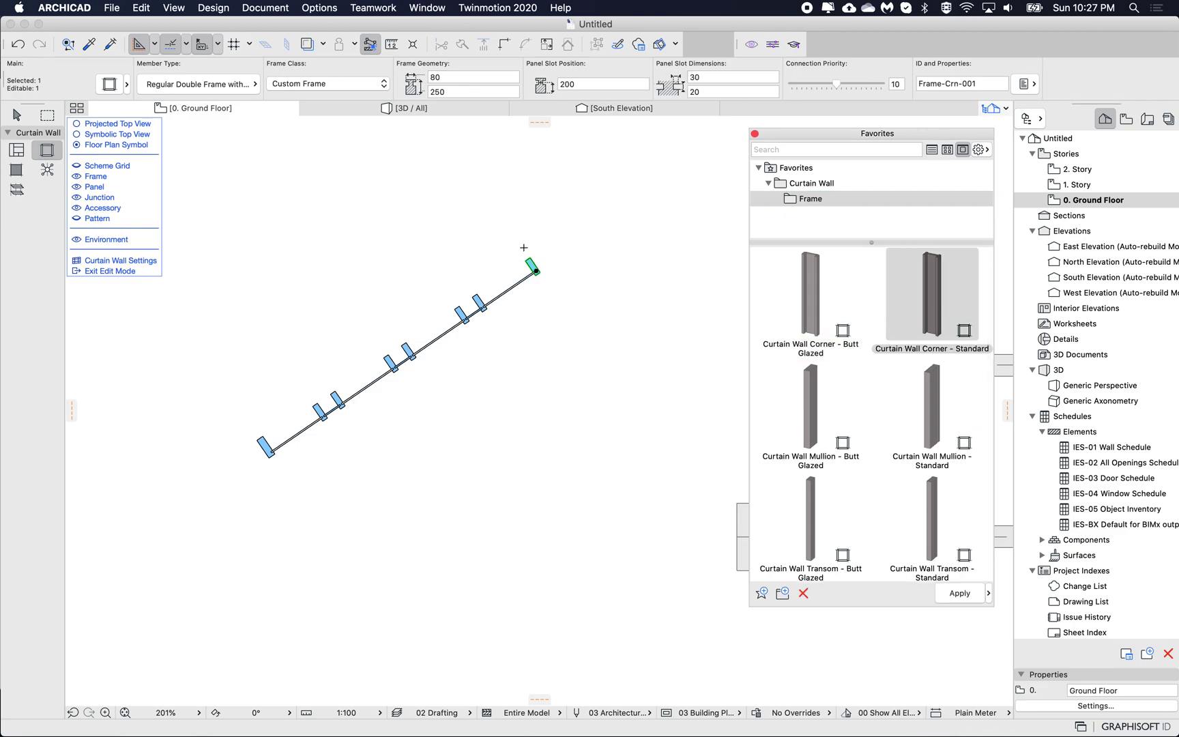
left_click(123, 260)
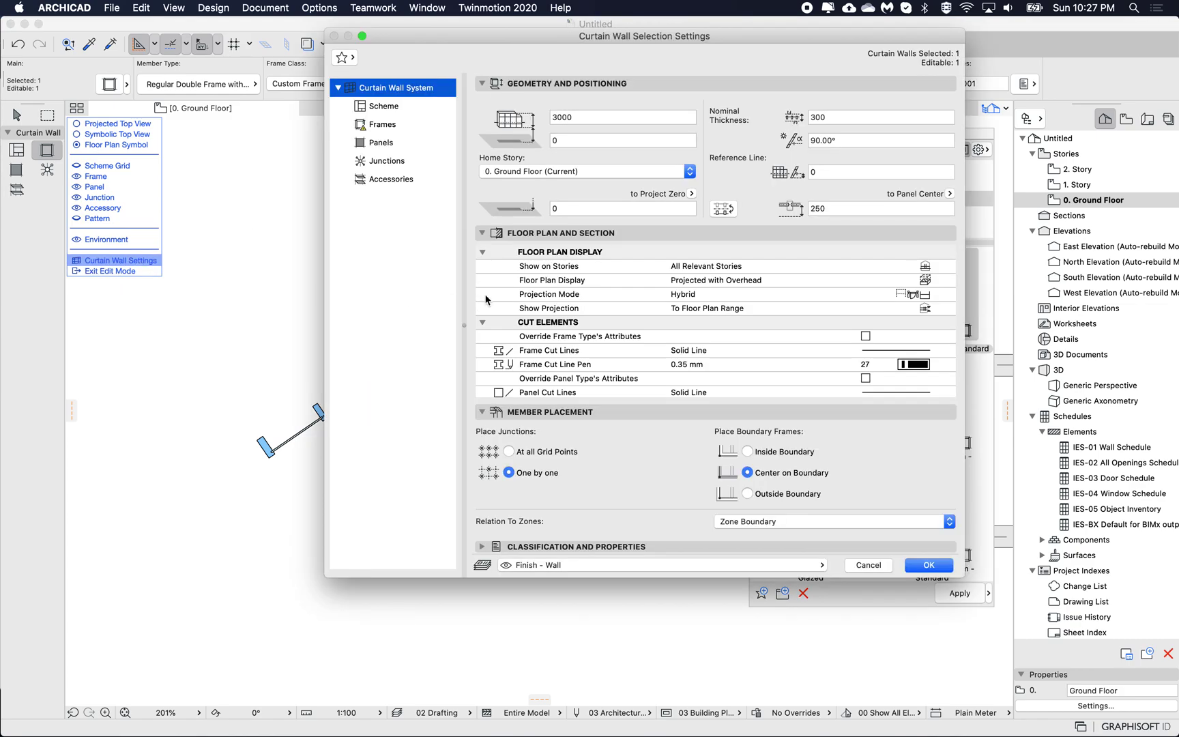
left_click_drag(681, 35, 537, 89)
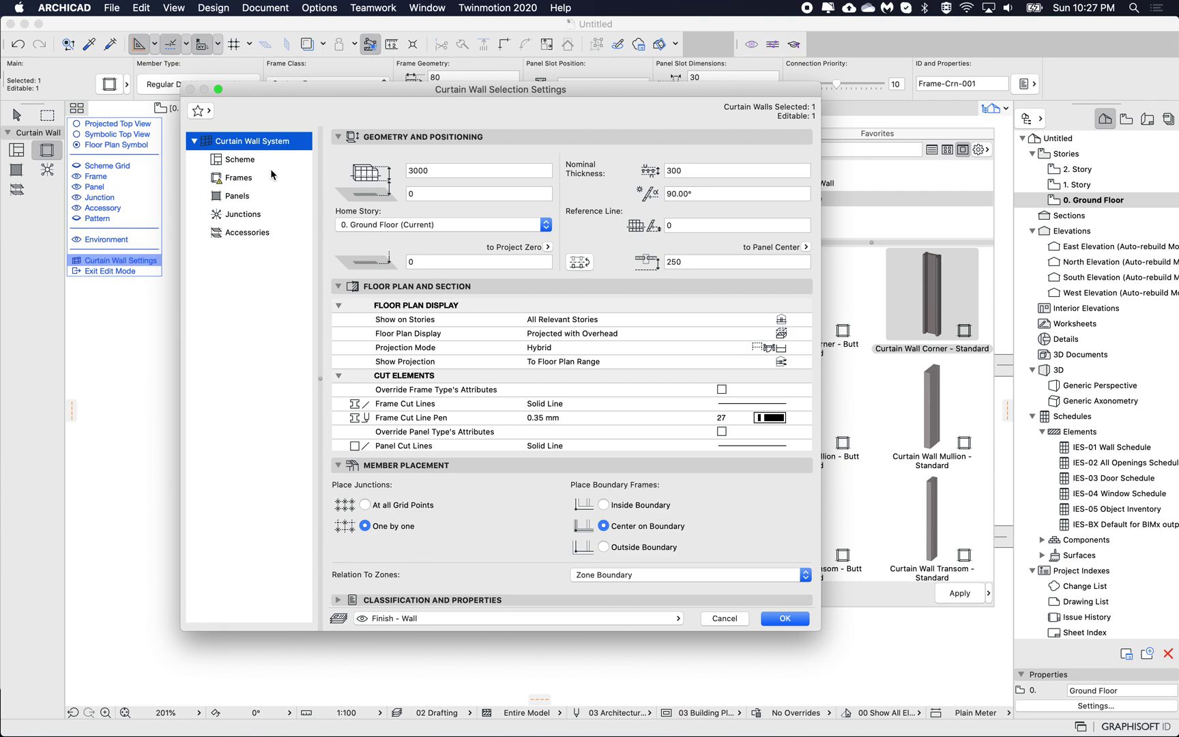
left_click(231, 179)
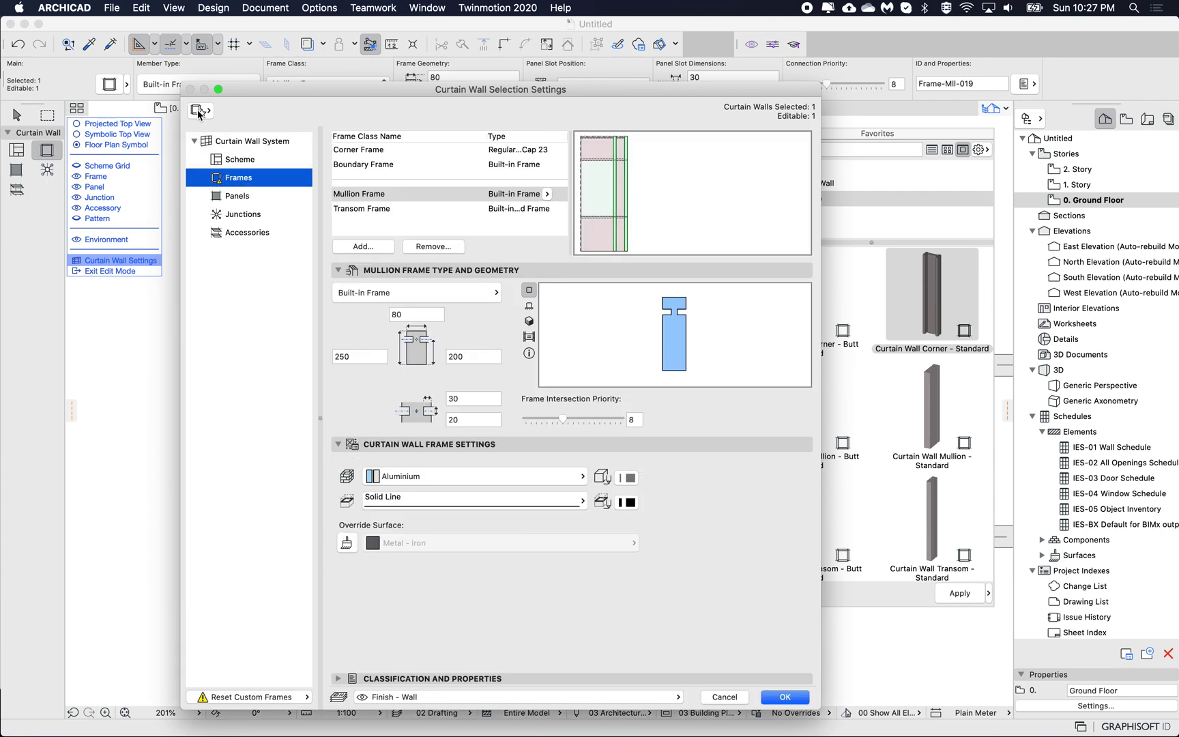
left_click(237, 159)
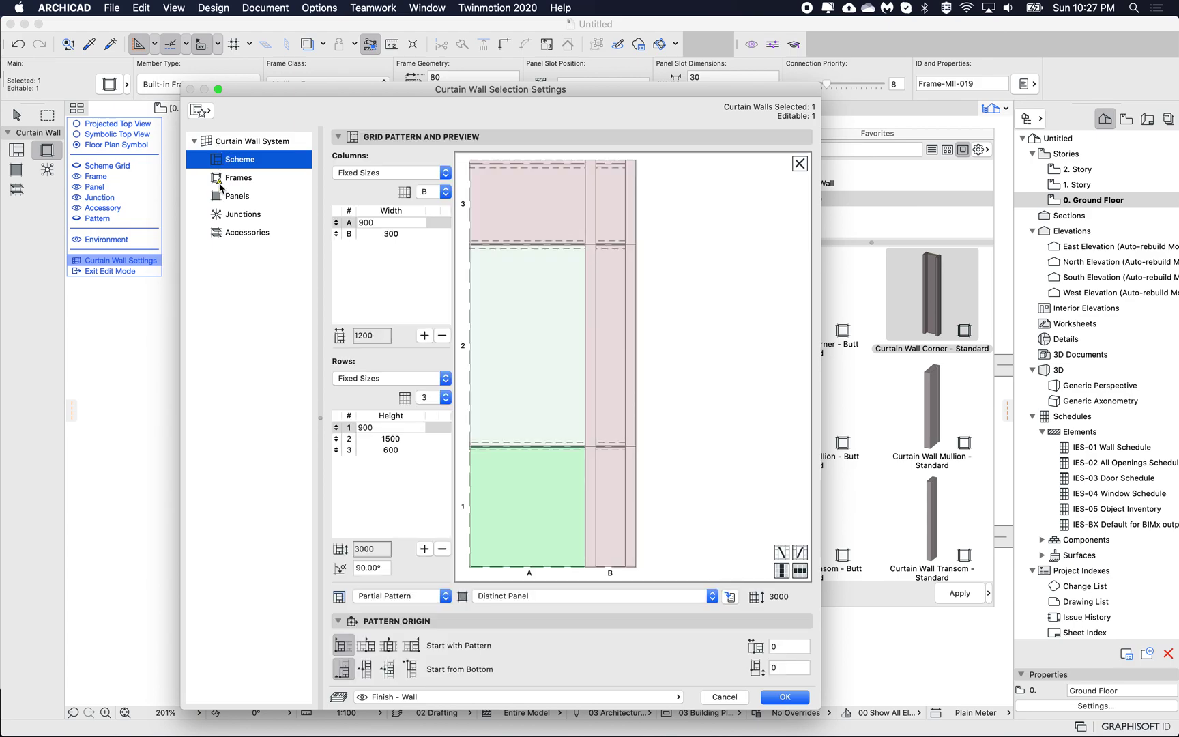
left_click(223, 143)
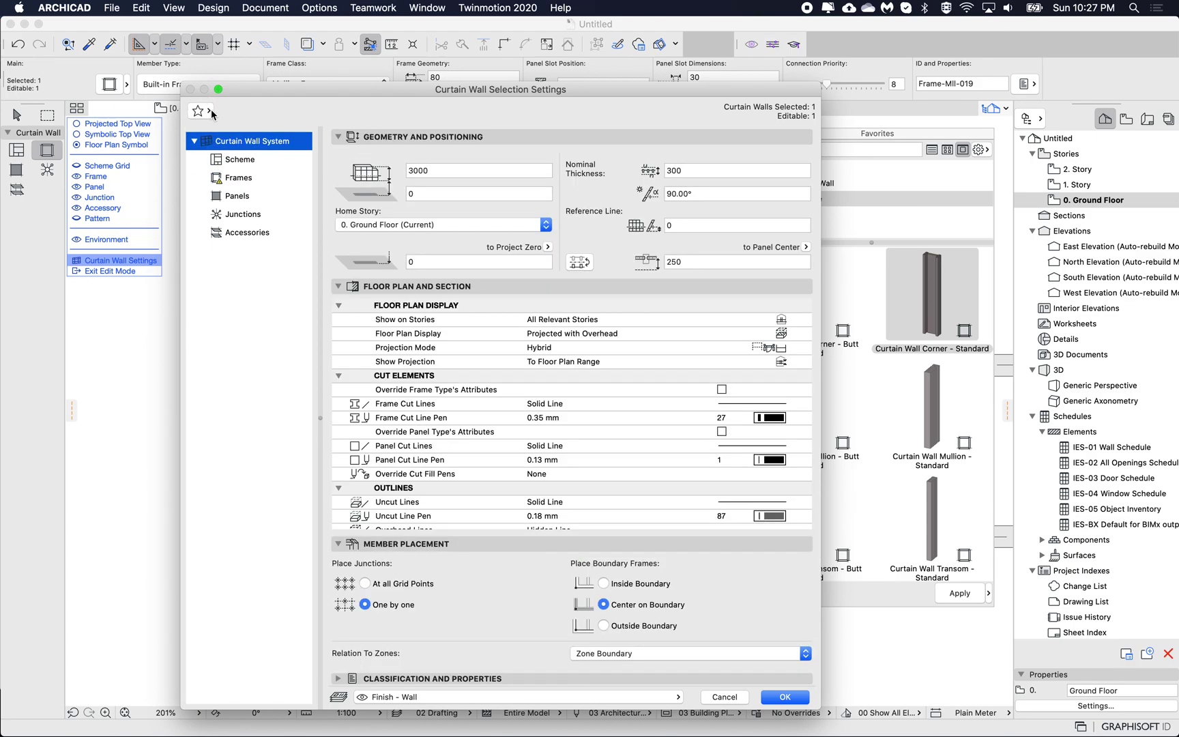
left_click(231, 161)
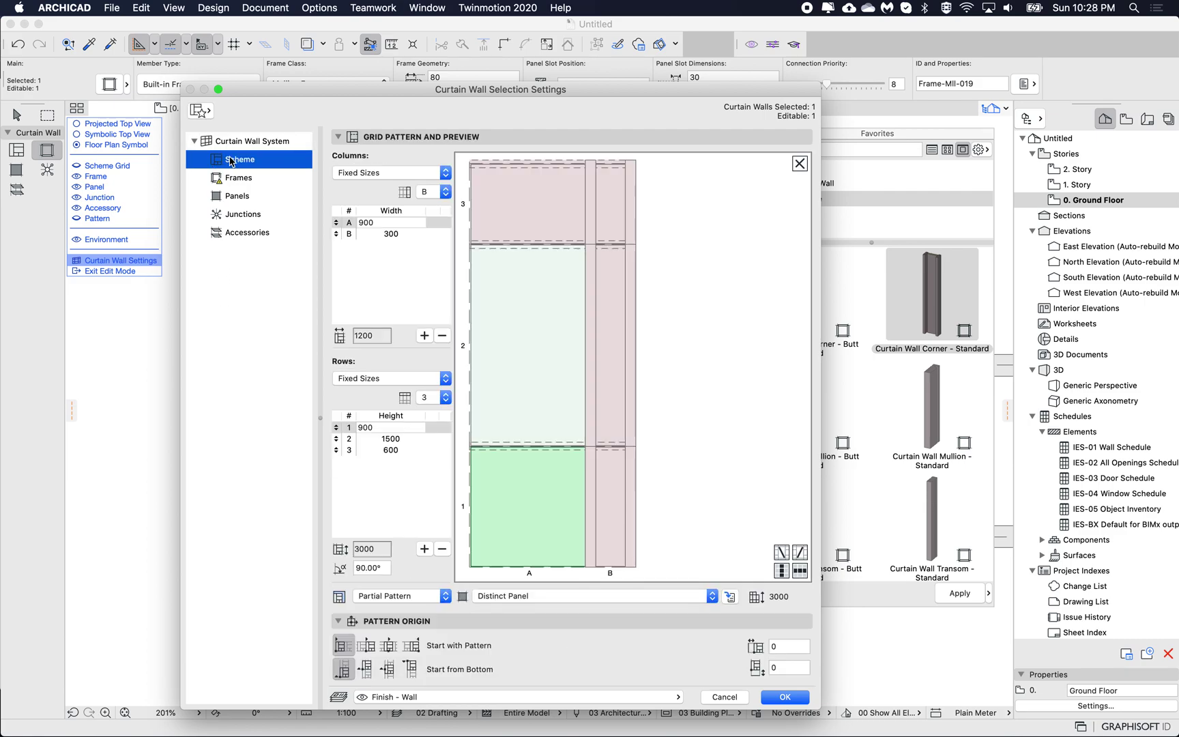
left_click(223, 180)
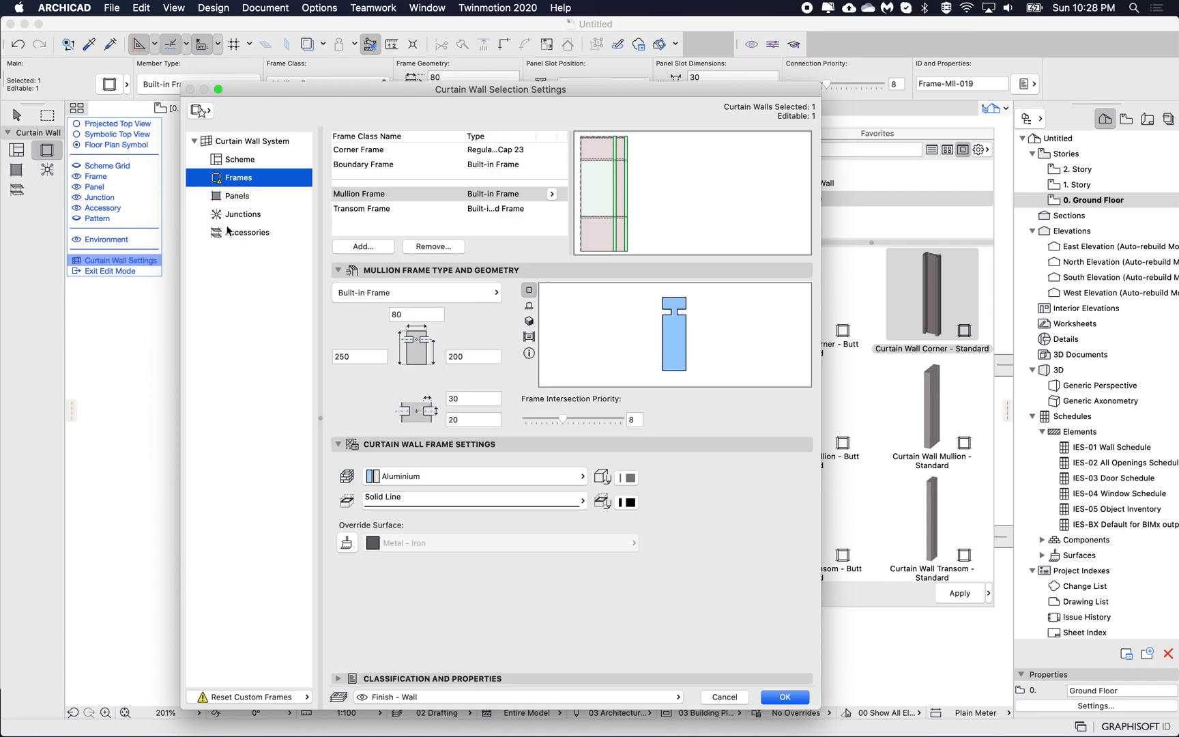
left_click_drag(312, 91, 321, 77)
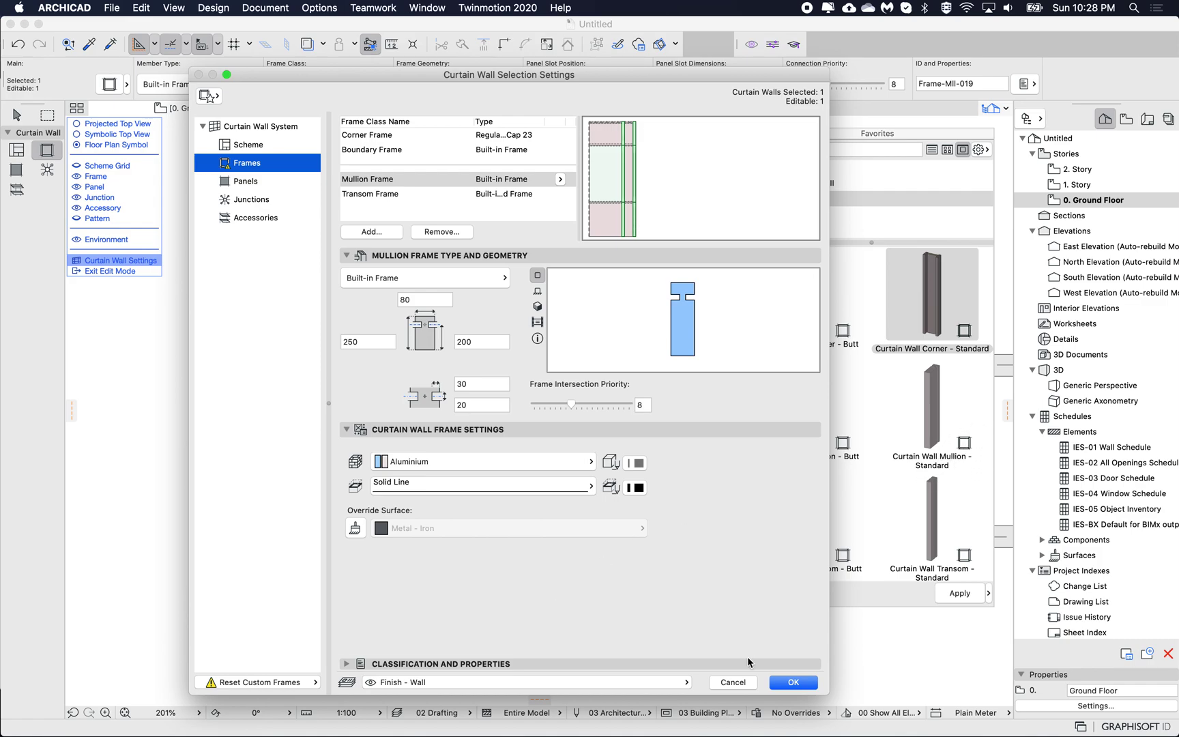
left_click(742, 682)
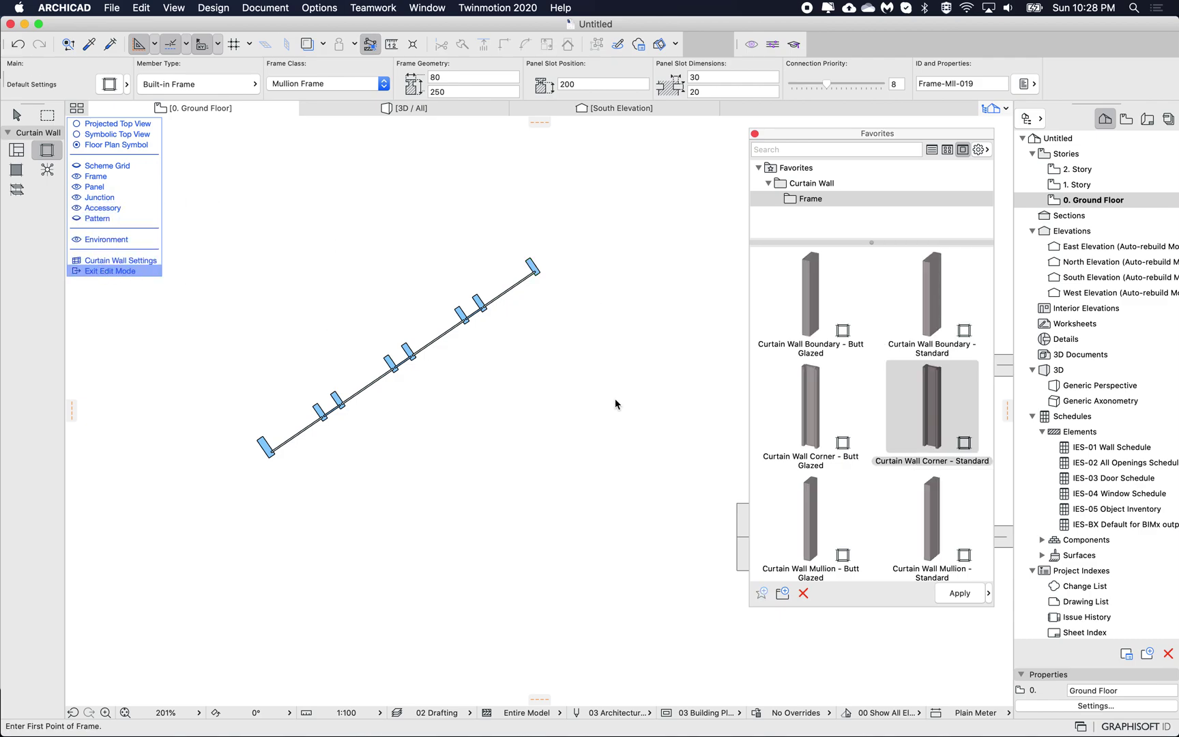
key("Escape")
scroll(616, 404, "down", 5)
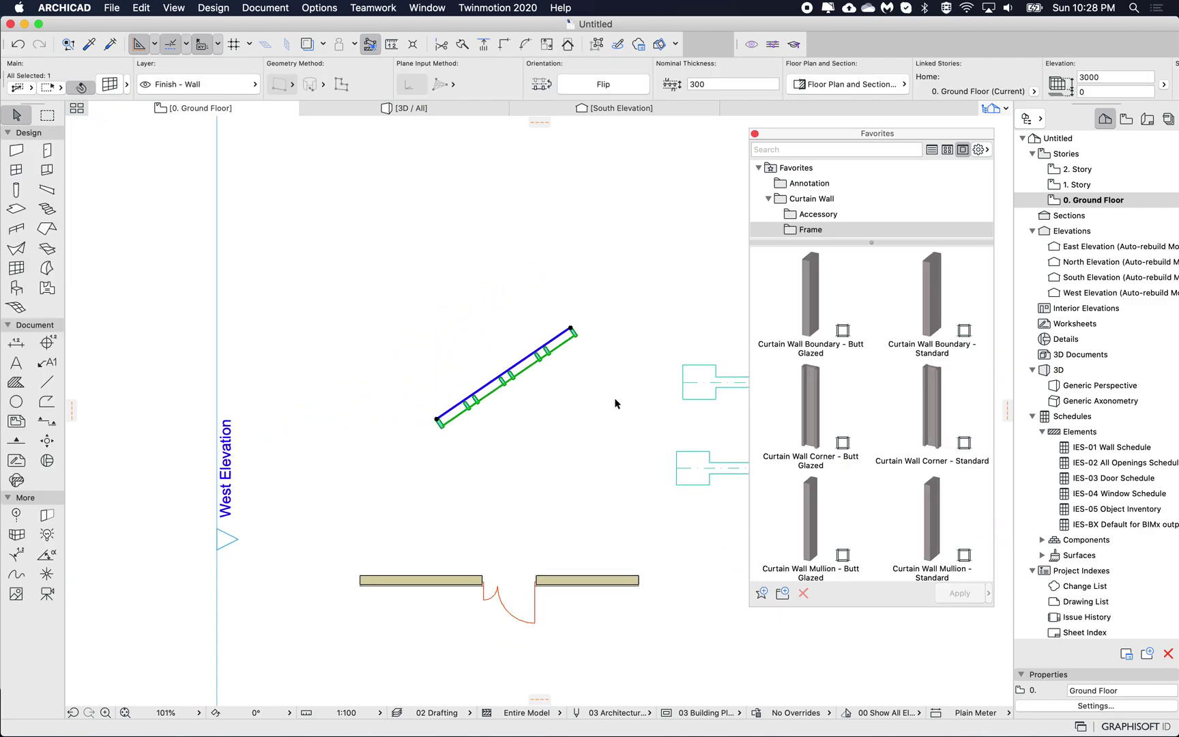
left_click(545, 408)
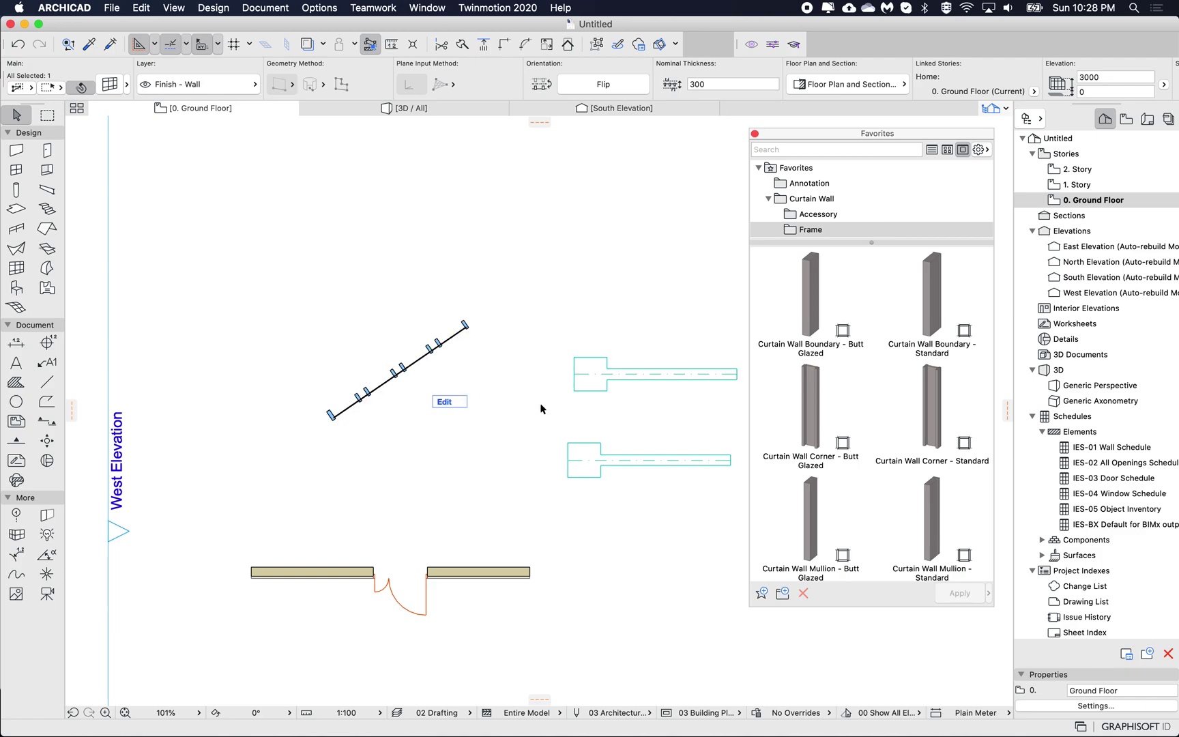
left_click(813, 283)
right_click(813, 283)
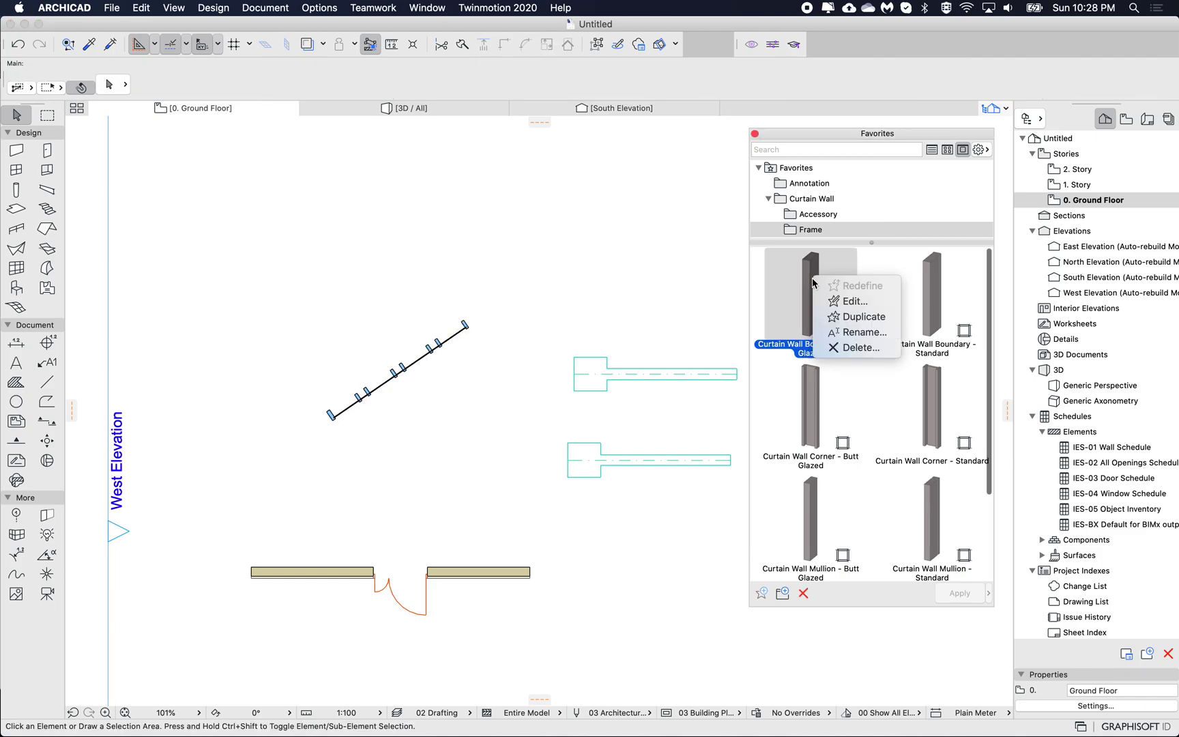
left_click(860, 303)
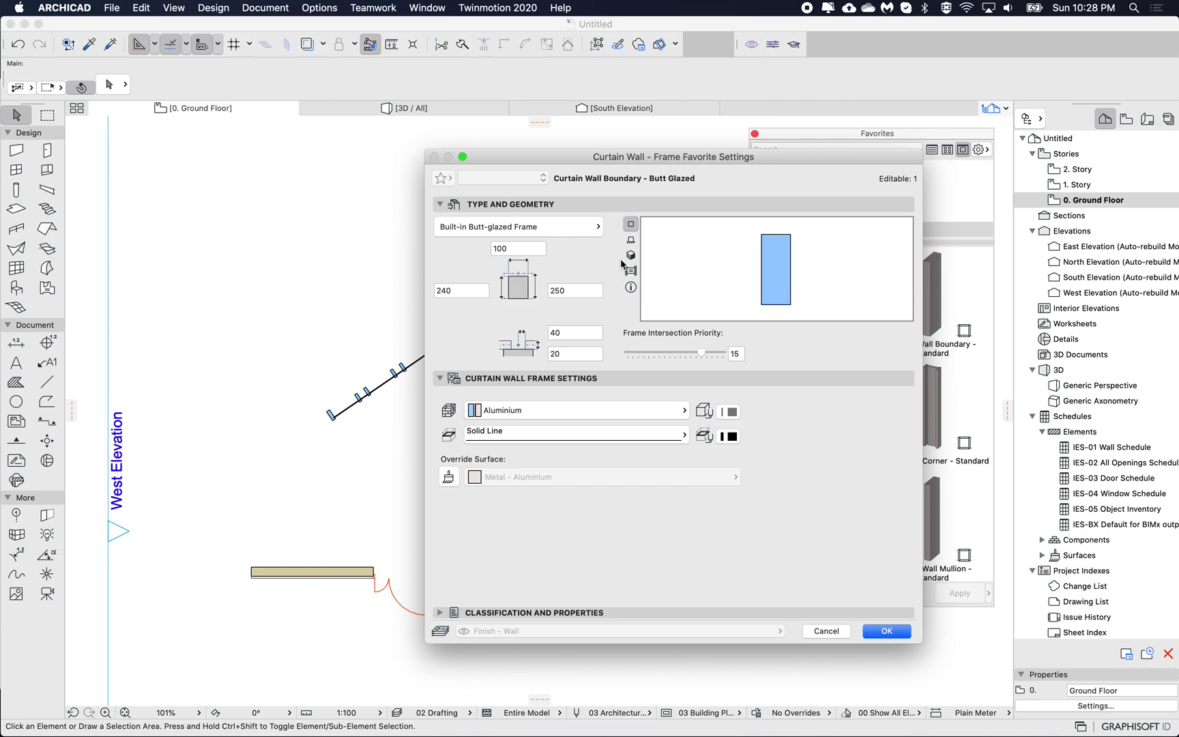
left_click(604, 178)
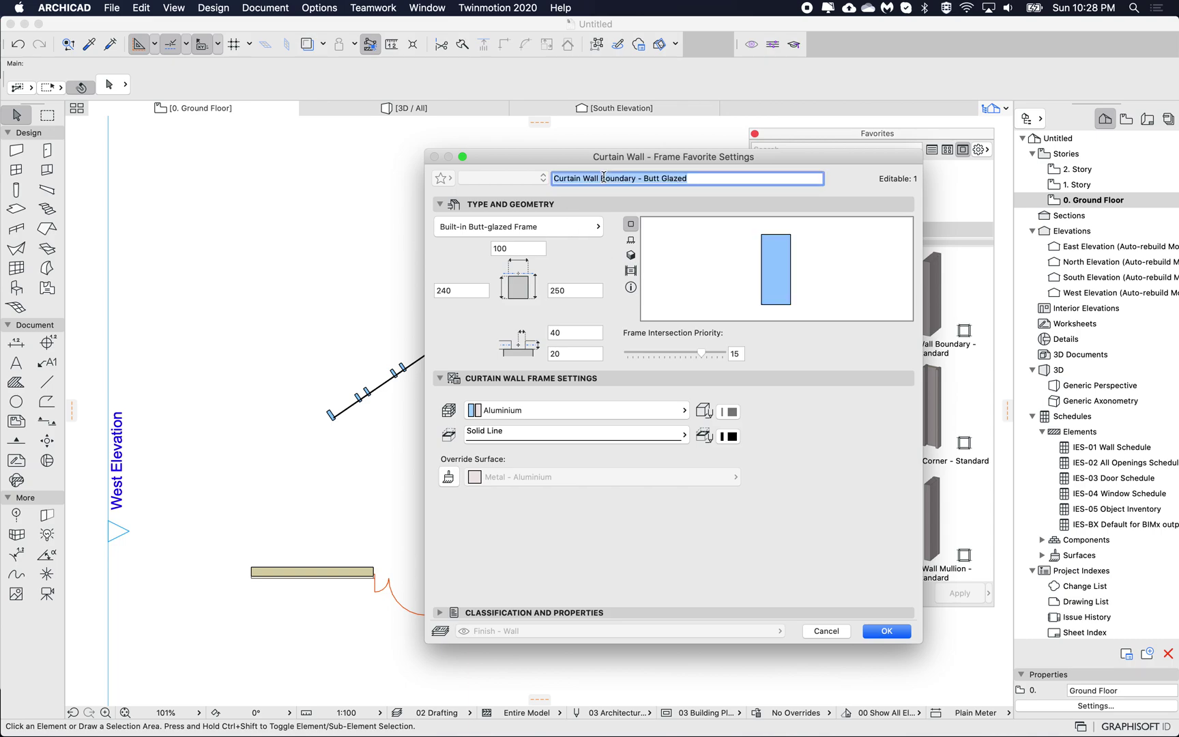
left_click(714, 175)
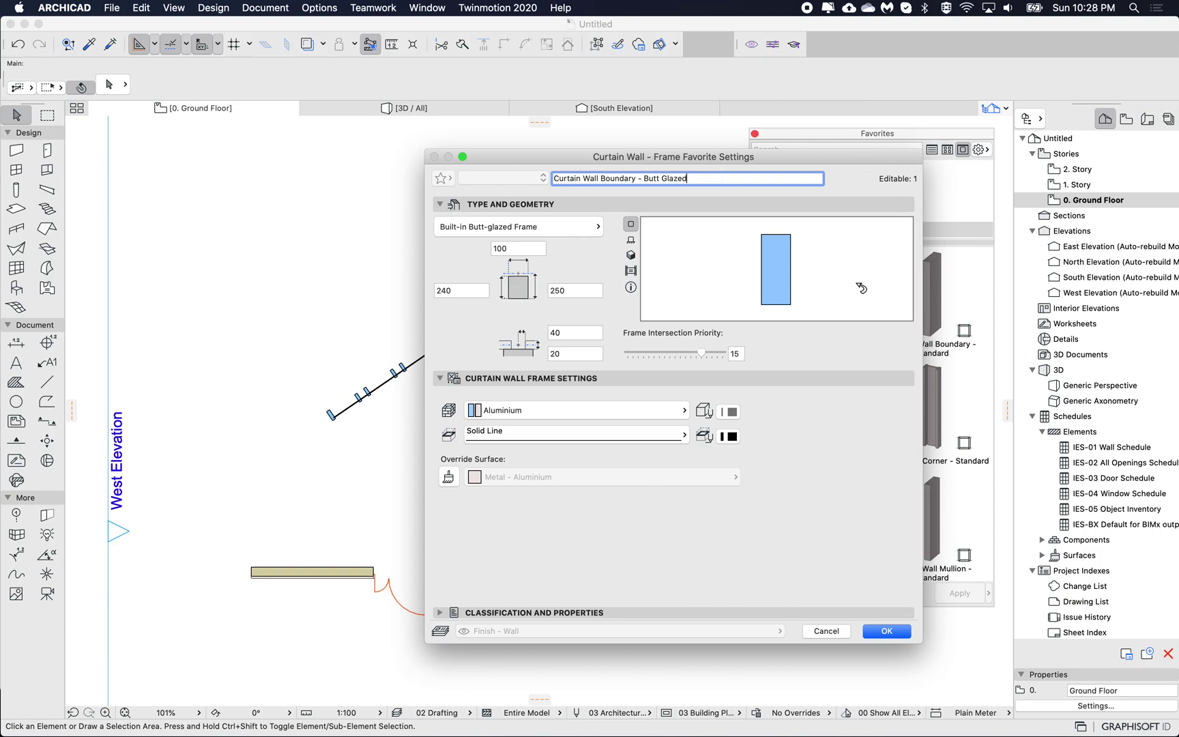
left_click(823, 636)
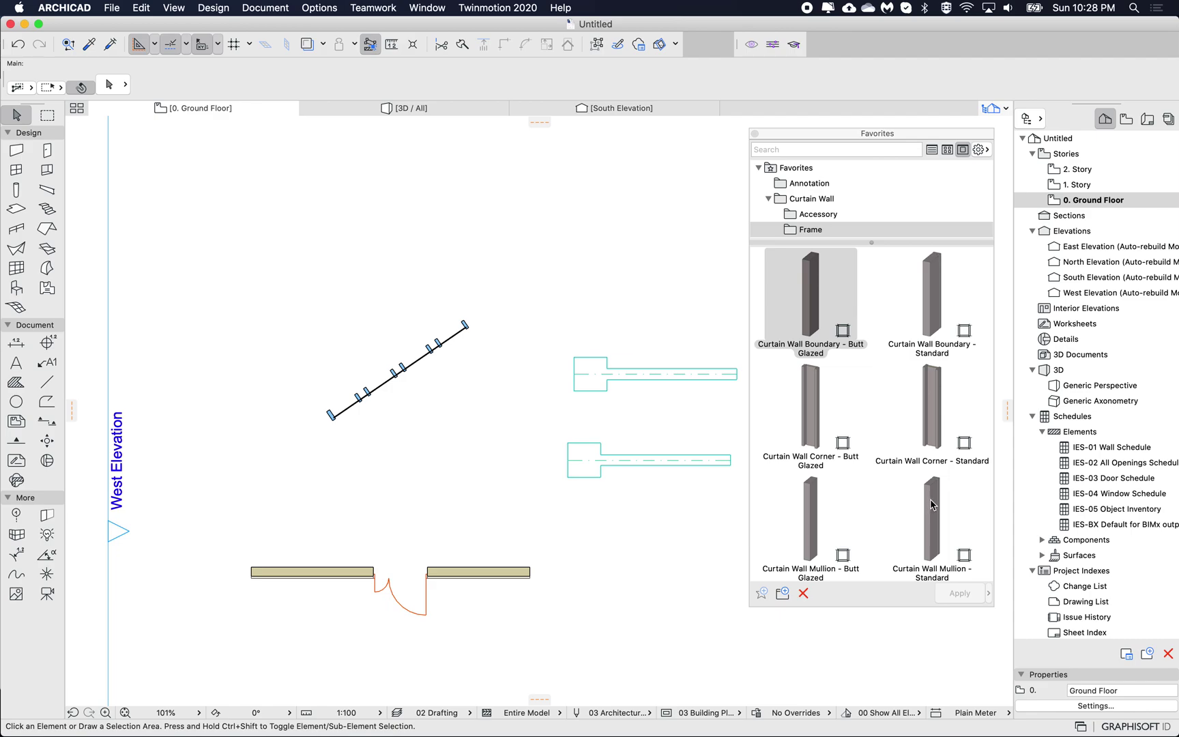
- Multi-select the six curtain wall frame favorites and open their shared settings, cancelling without changes
left_click(931, 518)
left_click(936, 384, "super")
left_click(797, 410, "super")
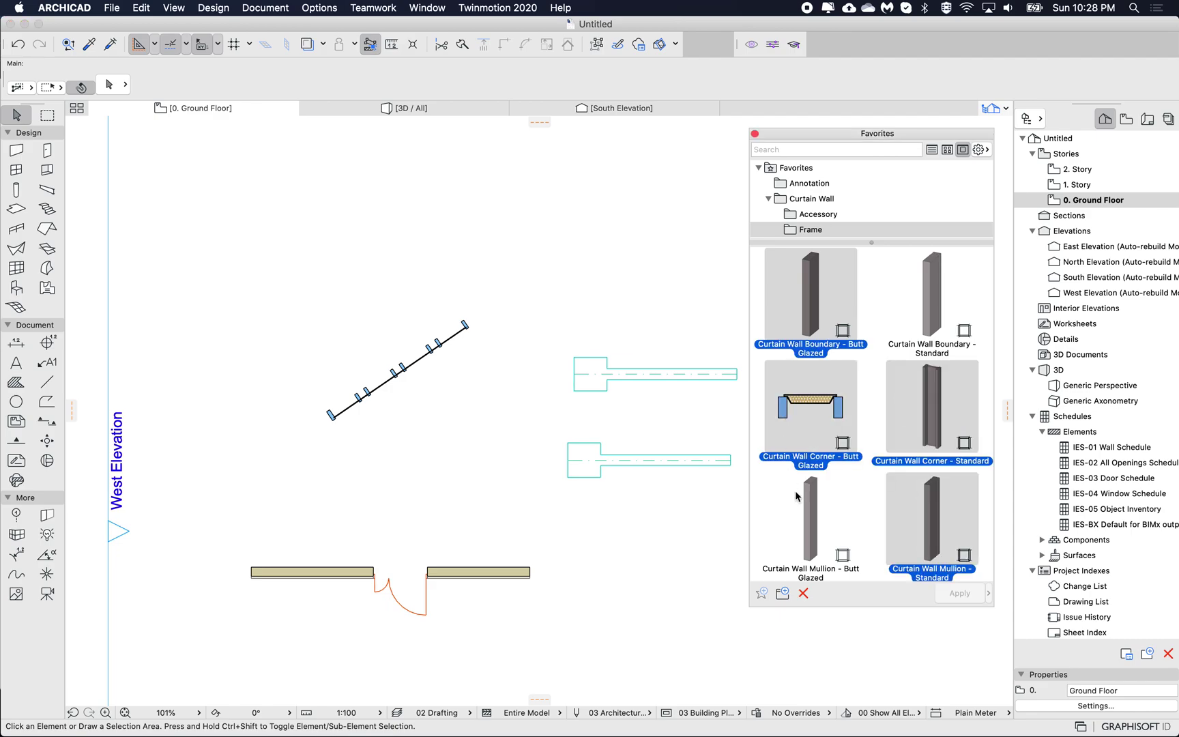
left_click(810, 518, "super")
left_click(921, 276, "super")
right_click(922, 273)
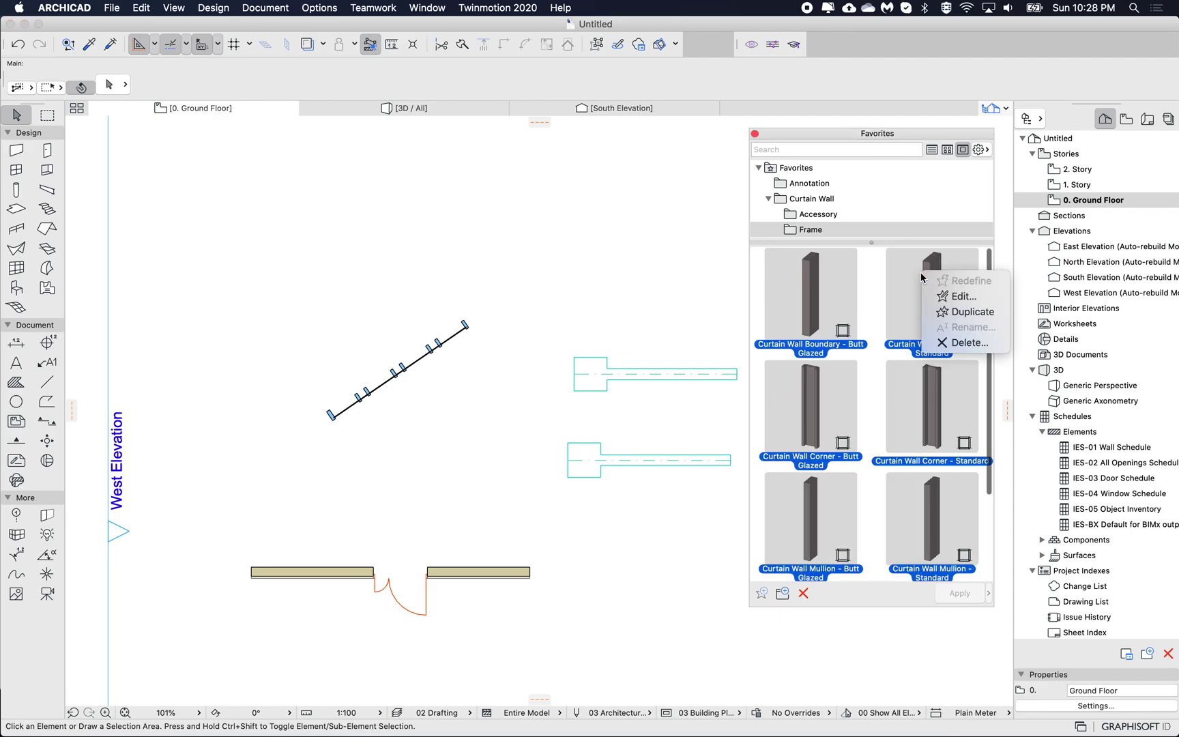
left_click(964, 296)
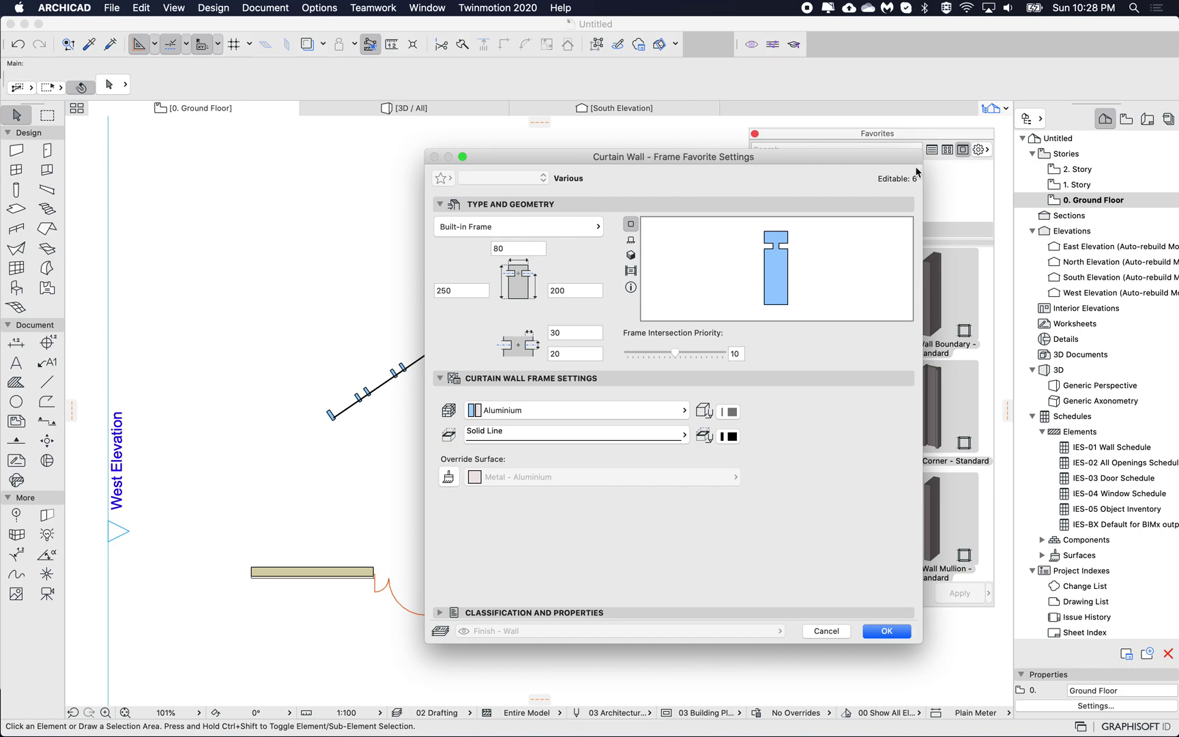
left_click(826, 631)
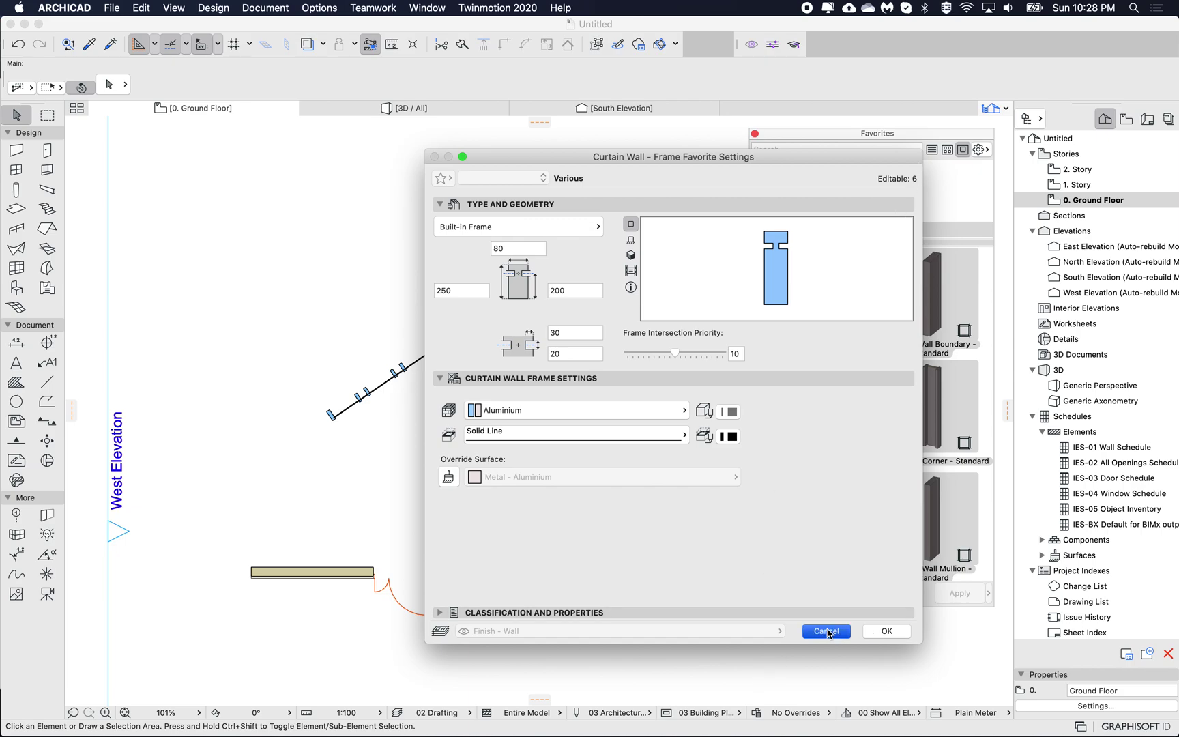
- Return the Favorites palette to its root to list all category folders
scroll(805, 198, "down", 5)
scroll(792, 171, "up", 5)
left_click(792, 168)
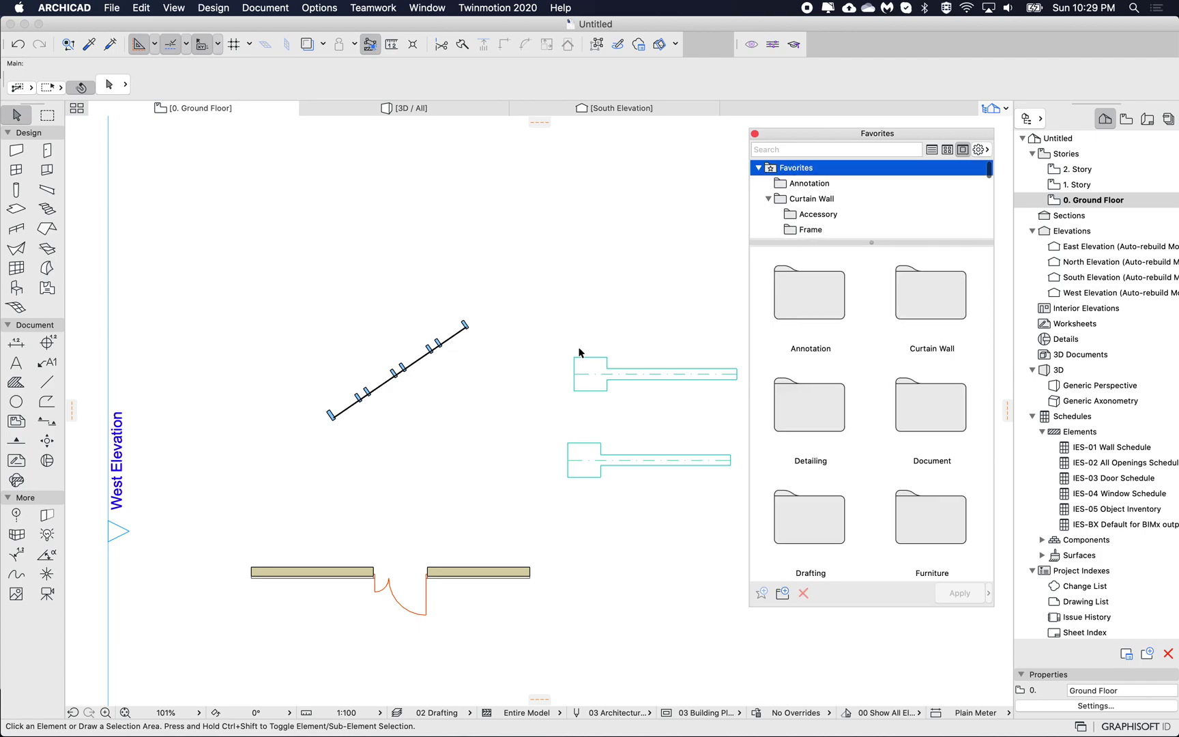
- In the Annotation folder, select the Dimension, Mechanical, Electrical, Structural and Elevation Dimension favorites
scroll(597, 395, "down", 3)
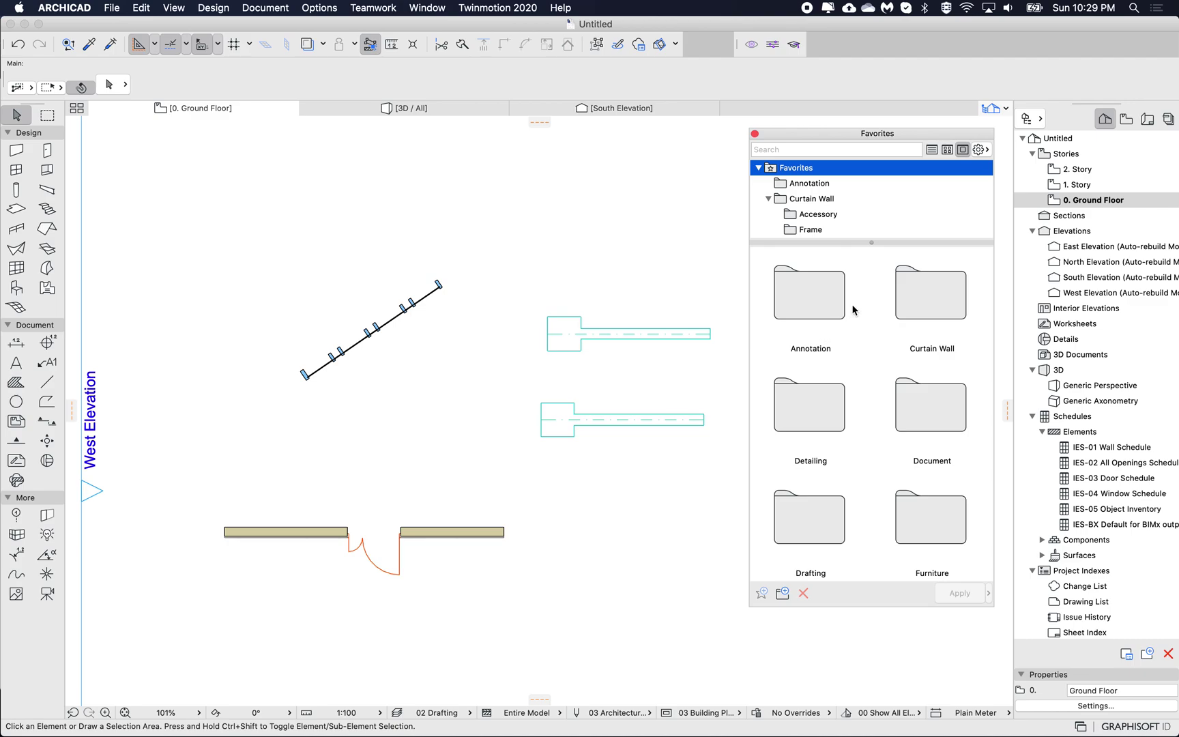
double_click(823, 307)
left_click(808, 303)
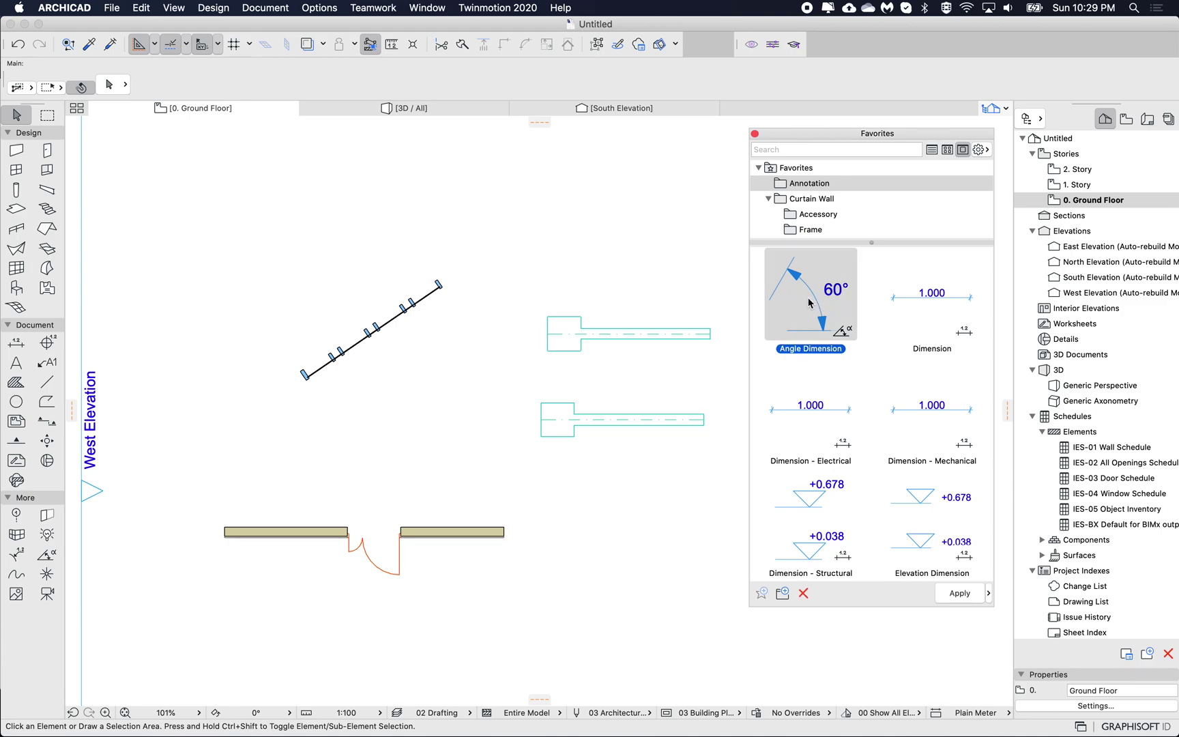
left_click(925, 305)
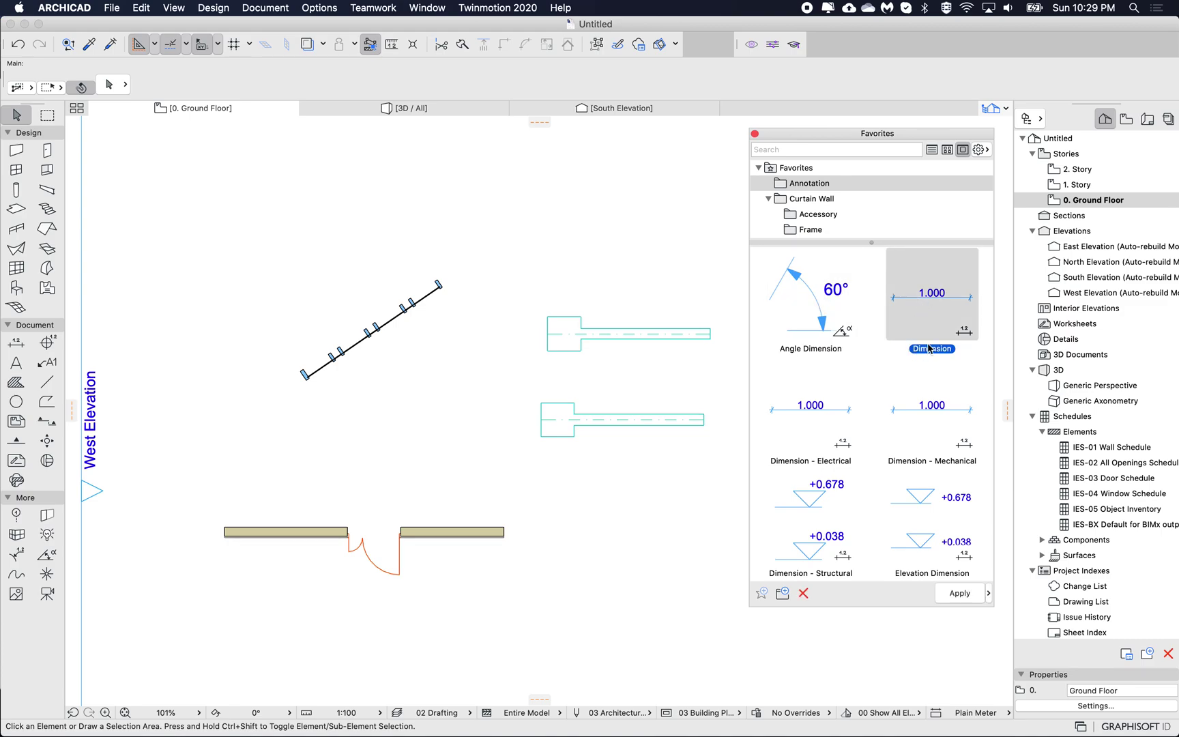
left_click(927, 410, "super")
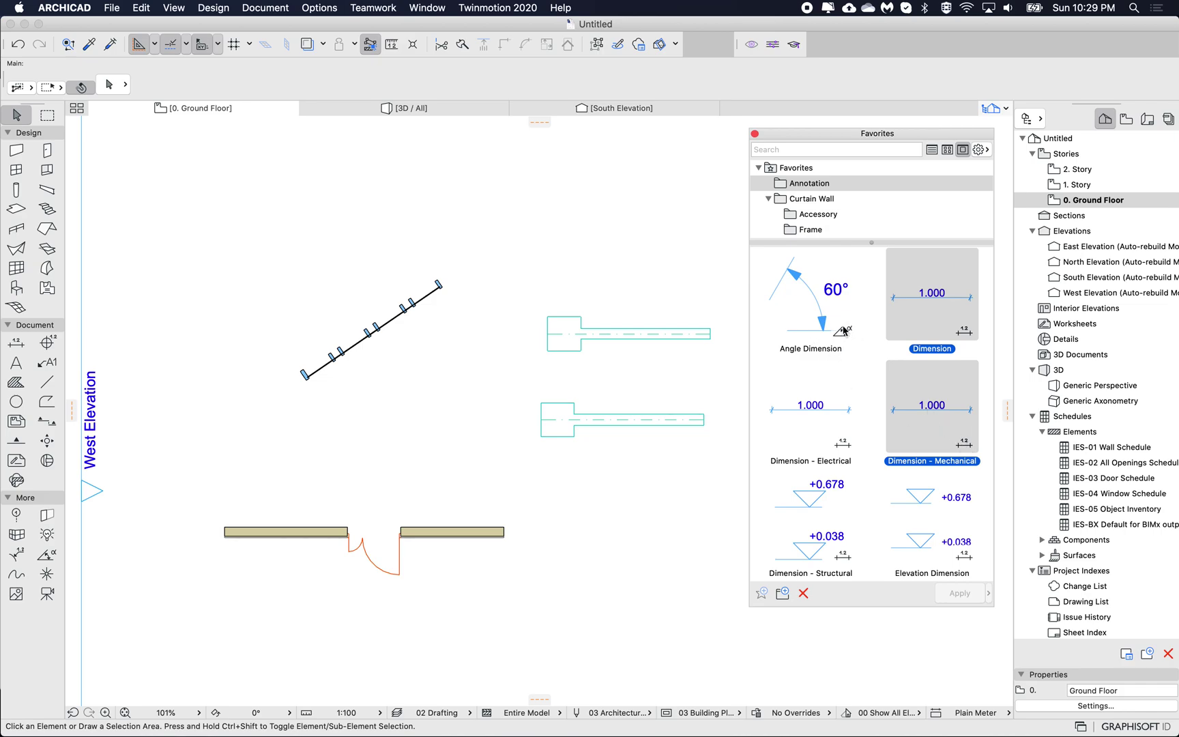
left_click(819, 413, "super")
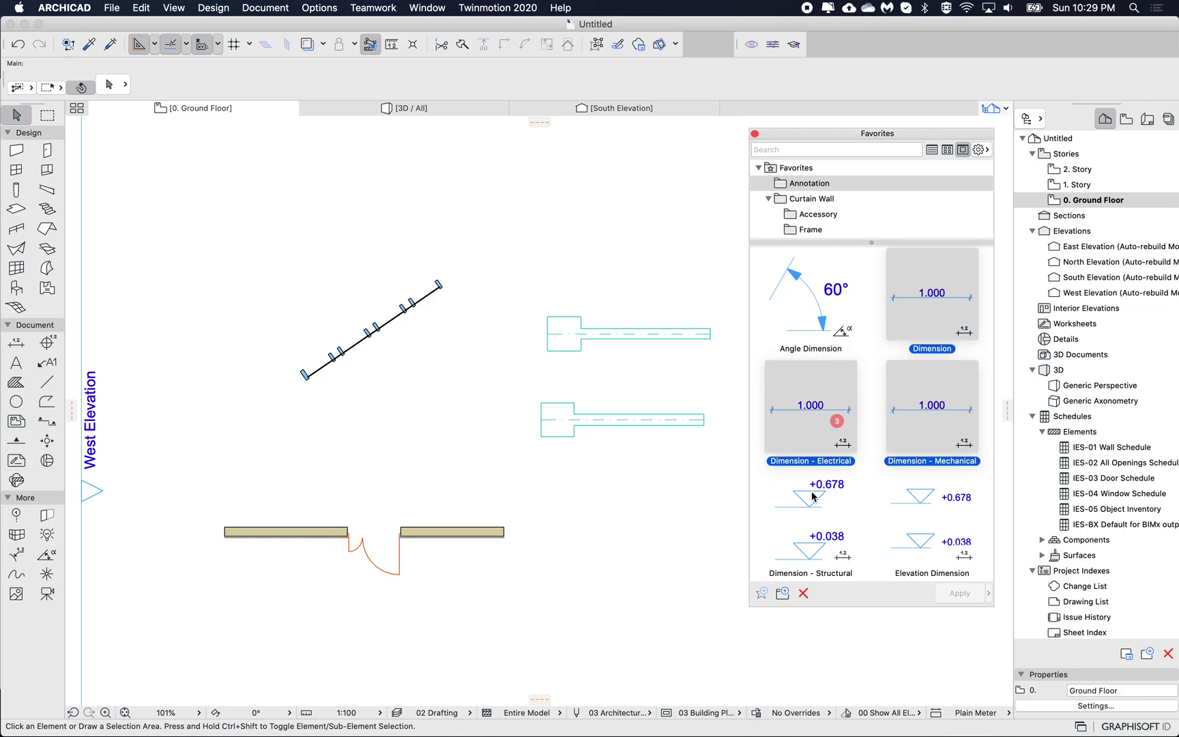
left_click(812, 522, "super")
left_click(932, 522, "super")
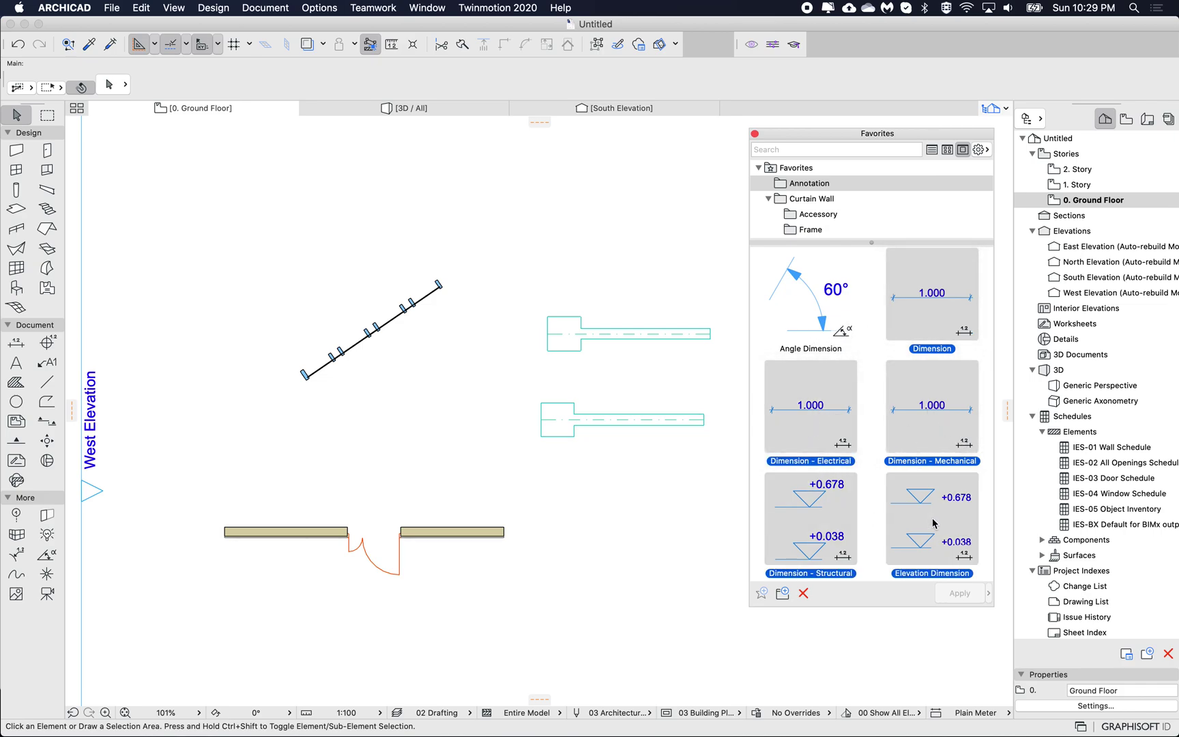
right_click(939, 387)
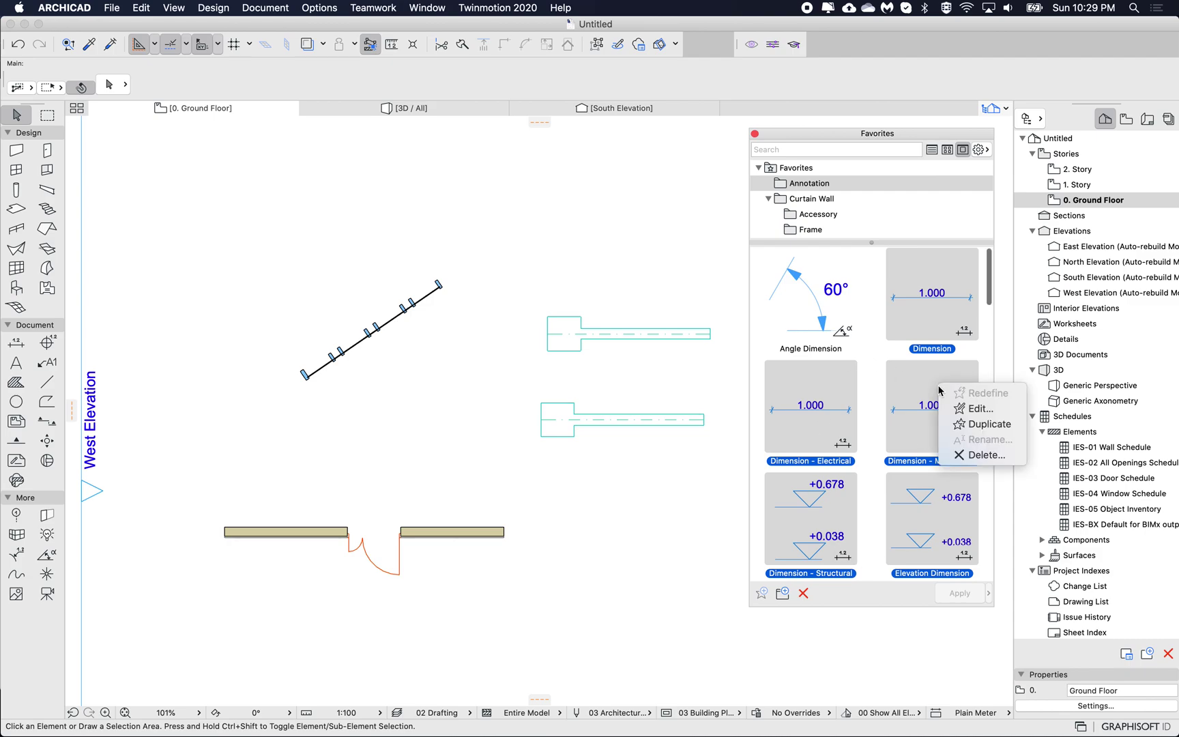
- Batch-edit the five selected dimension favorites so their text uses purple pen 15
left_click(979, 410)
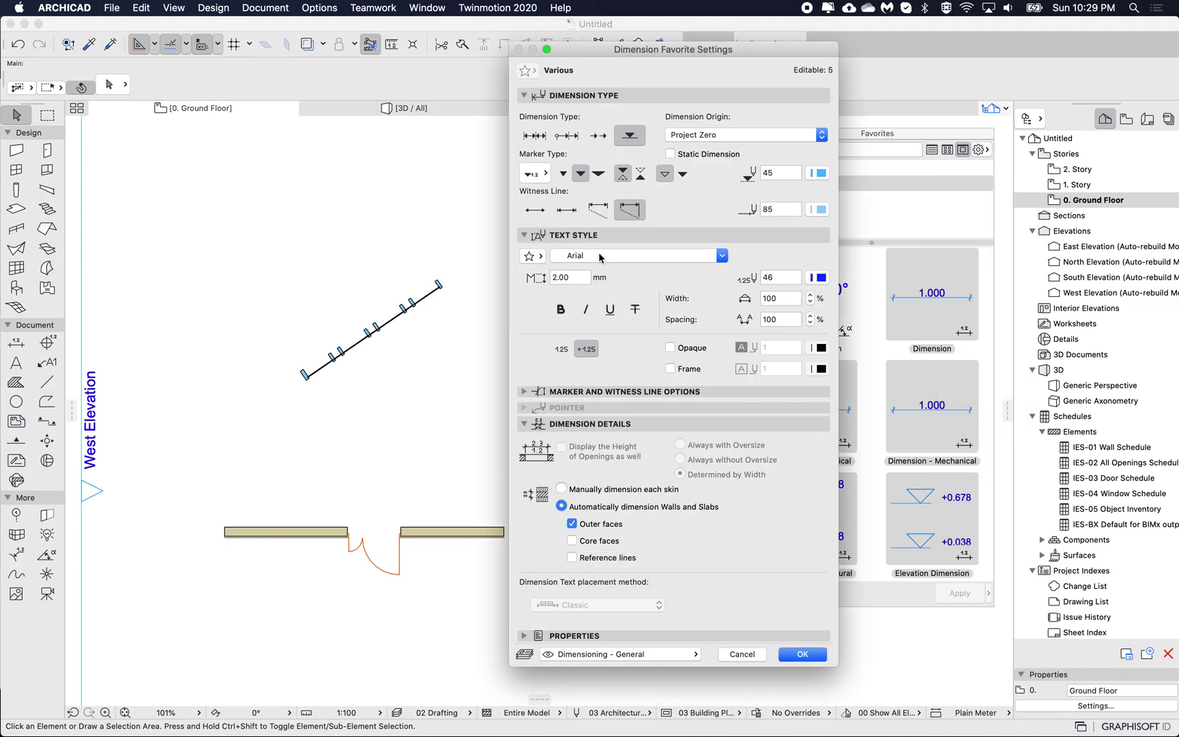
left_click(820, 278)
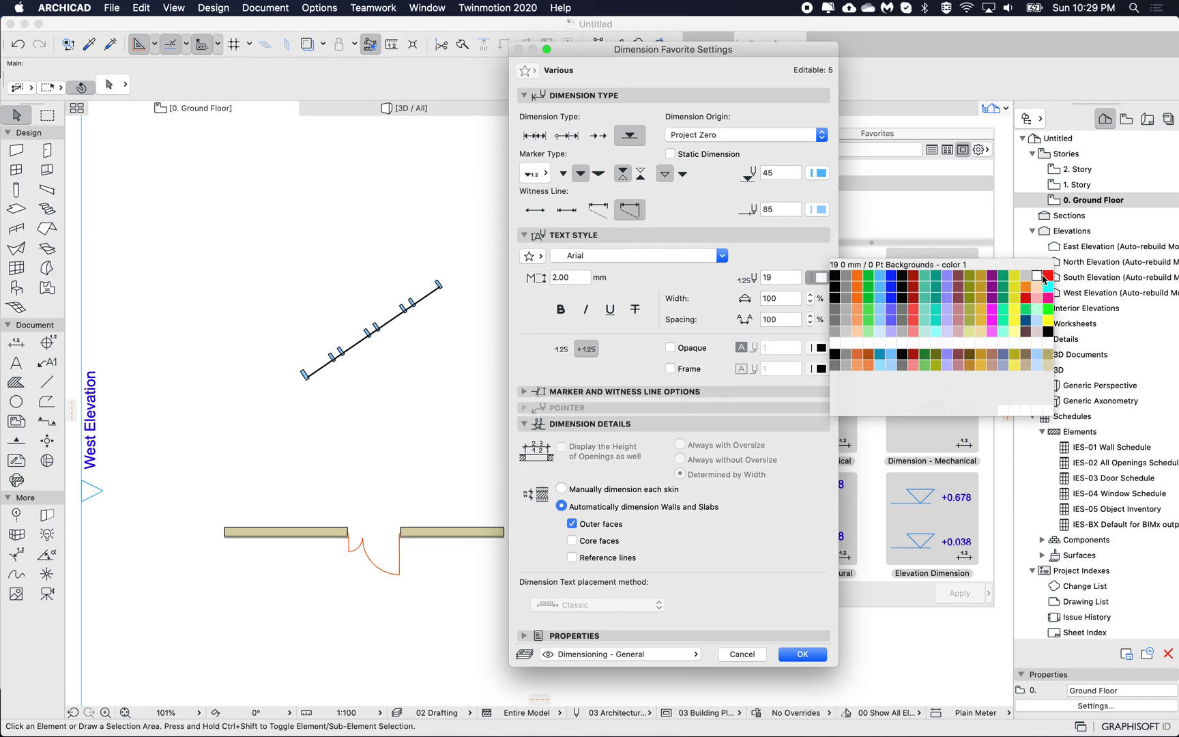
left_click(992, 275)
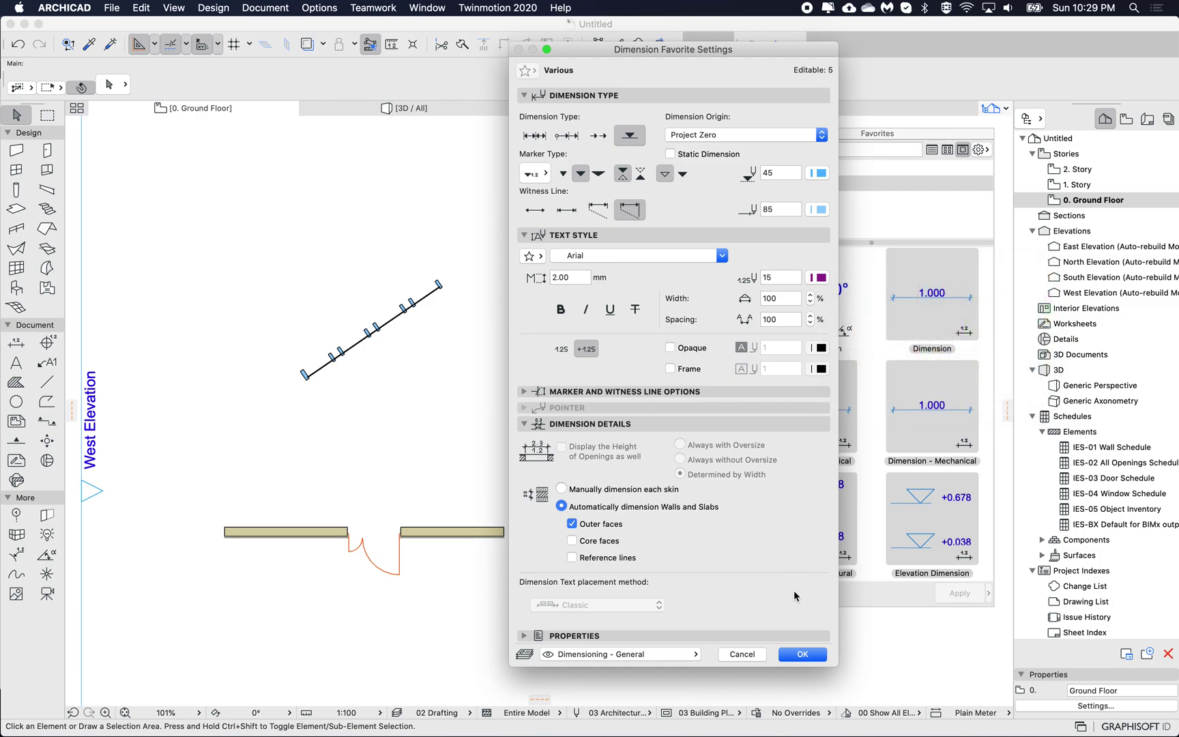
left_click(803, 653)
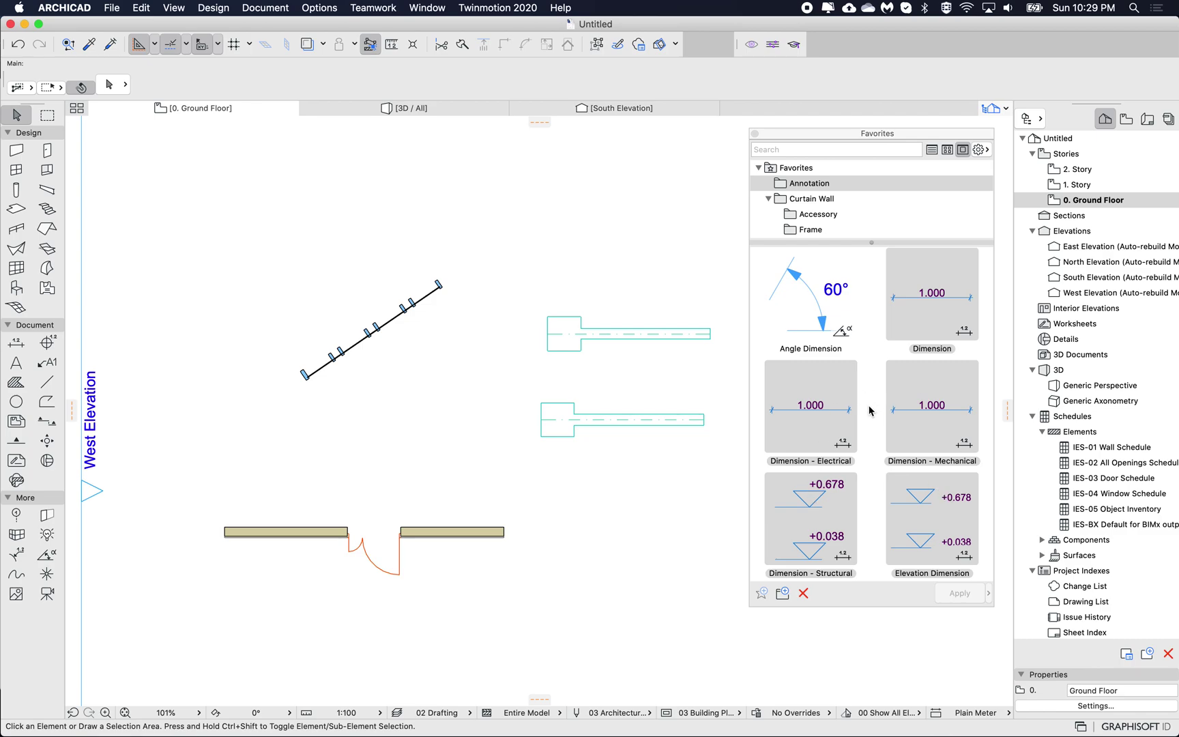
scroll(873, 409, "down", 2)
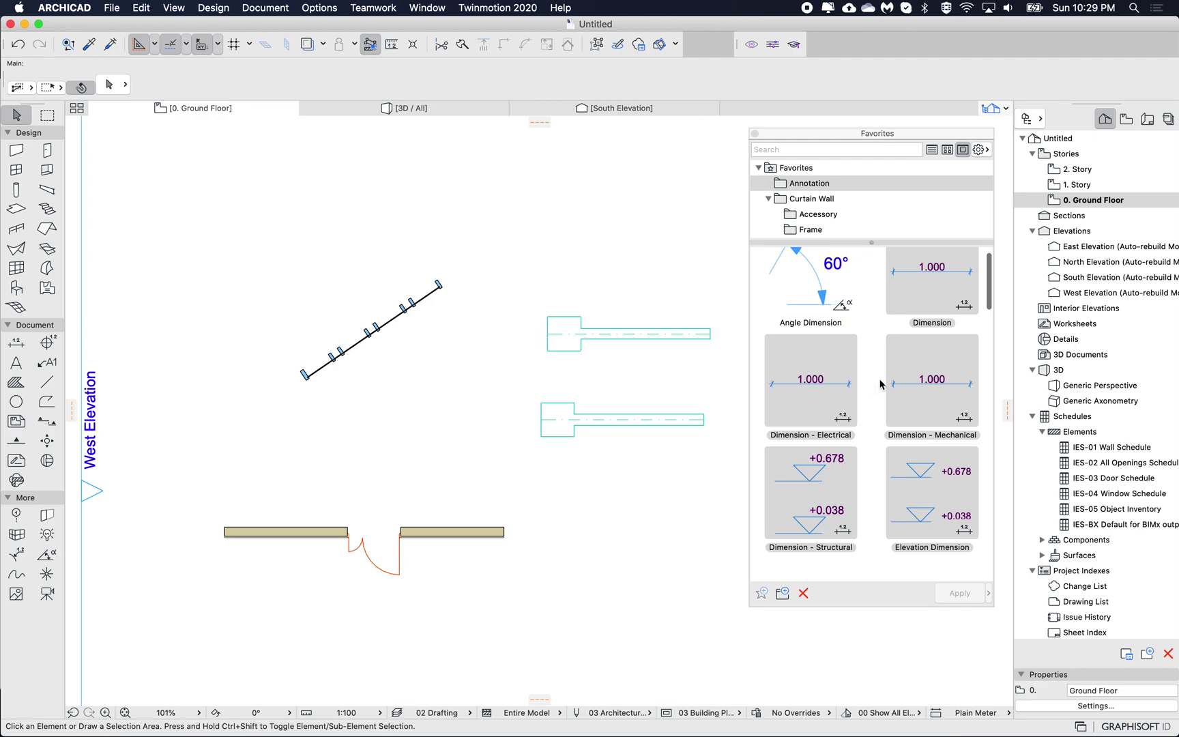
scroll(880, 334, "up", 2)
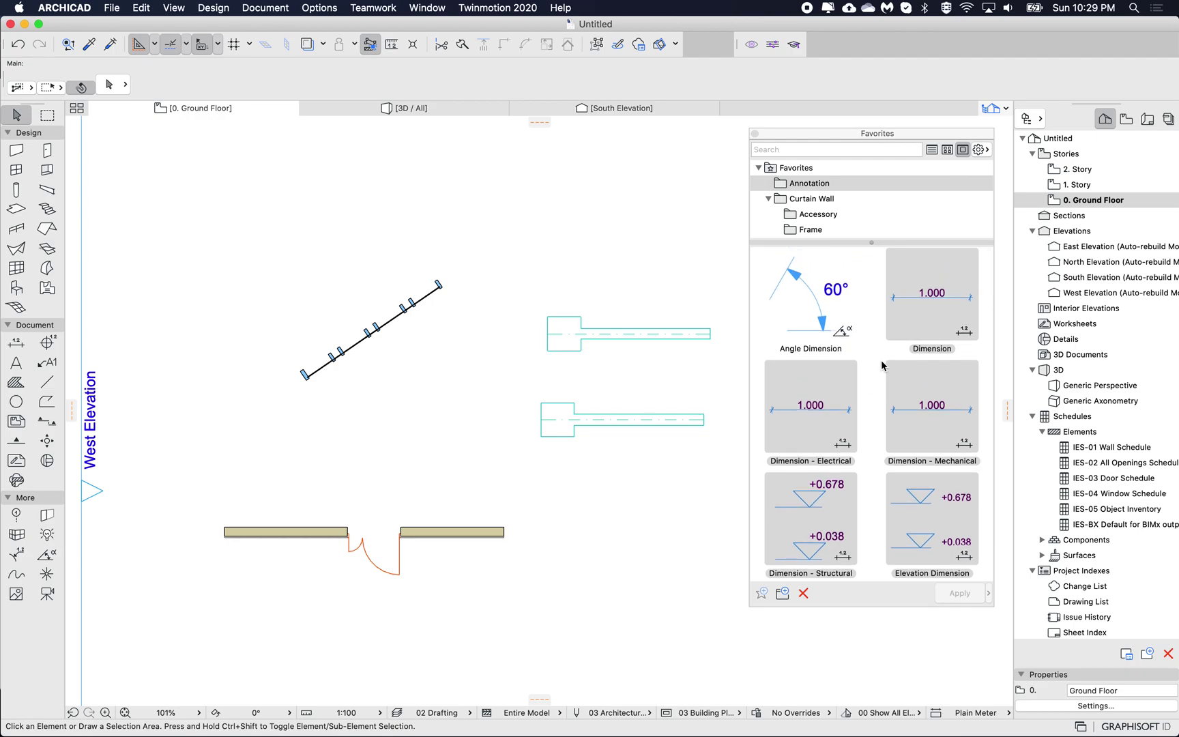
left_click_drag(868, 372, 857, 326)
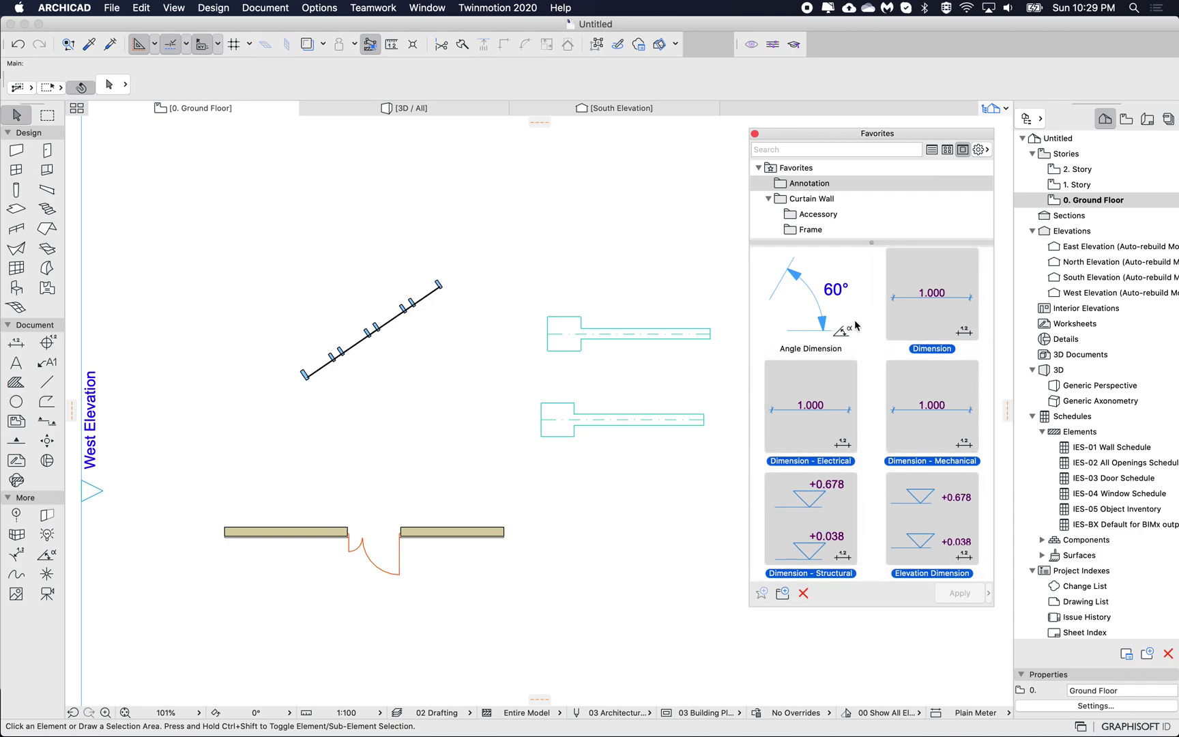